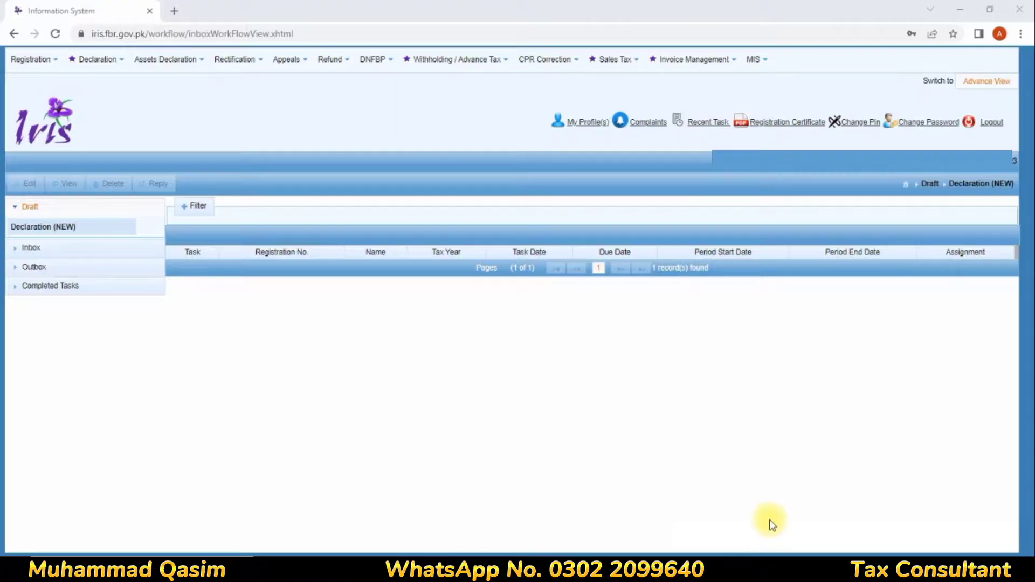
# Step: Start an original Normal Return (Ind/AOP/COY) declaration and select the period for tax year 2022
pyautogui.moveTo(88, 61)
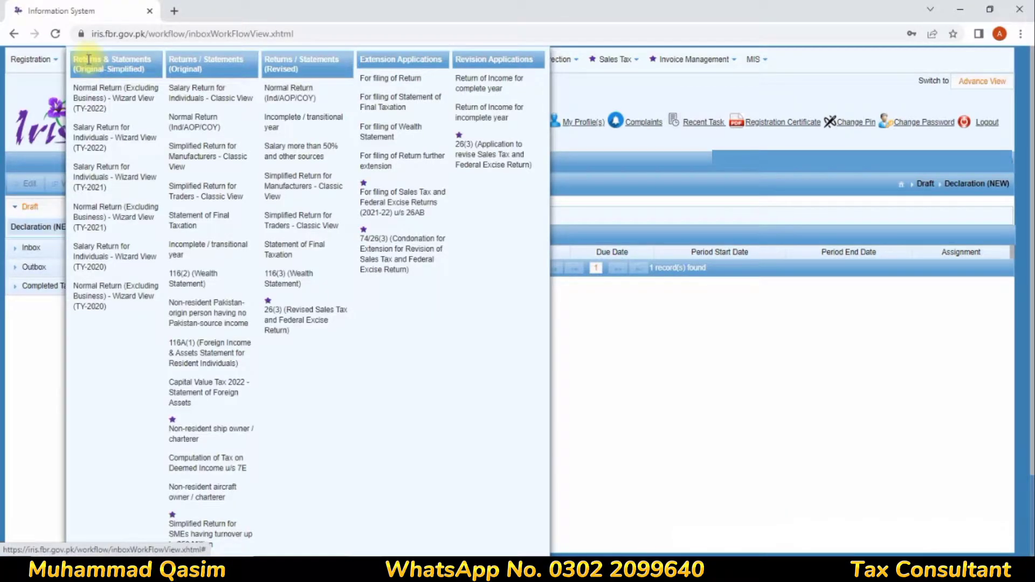
pyautogui.click(192, 128)
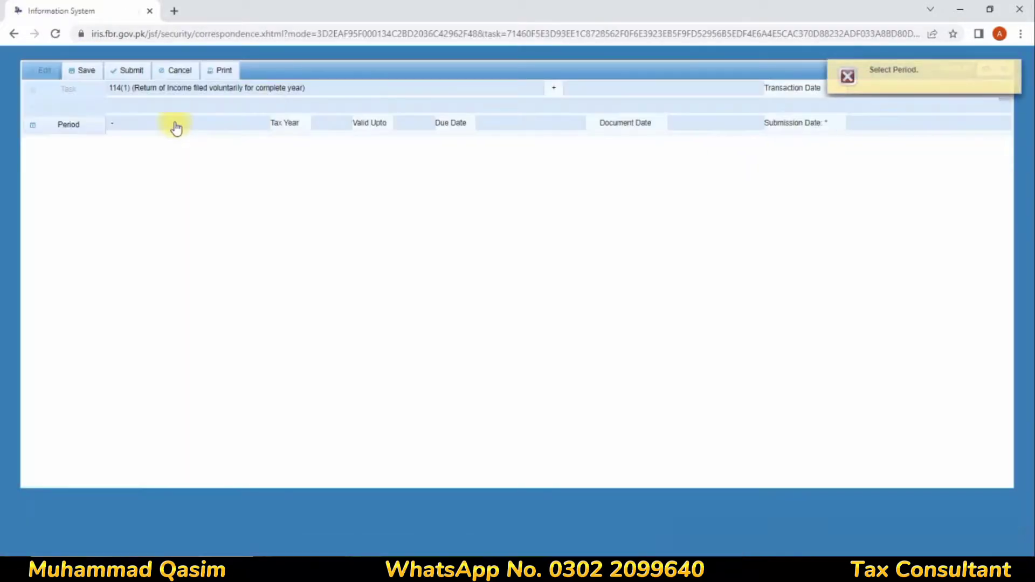
pyautogui.click(66, 129)
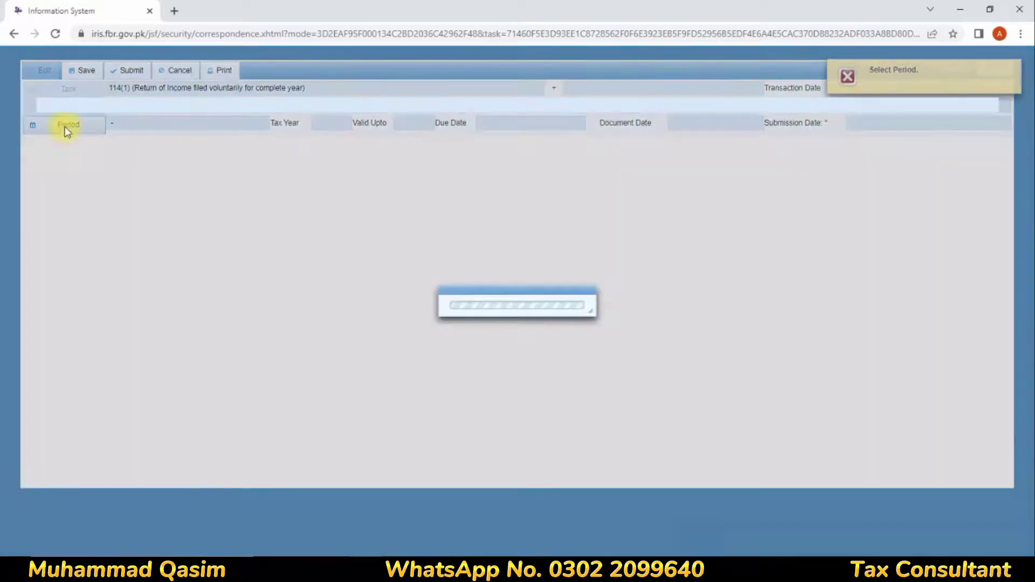
pyautogui.write('2022')
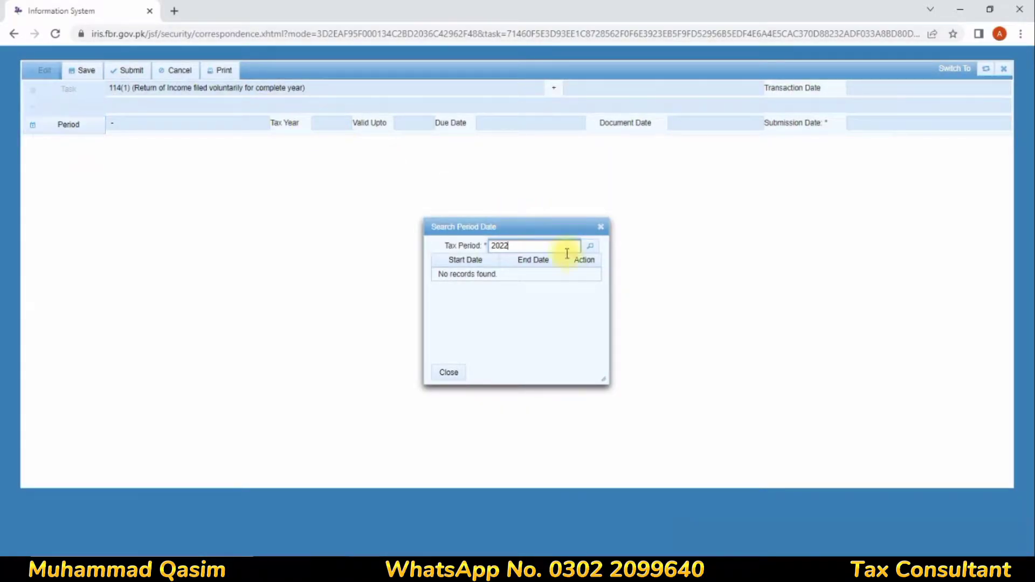
pyautogui.click(591, 247)
pyautogui.click(587, 276)
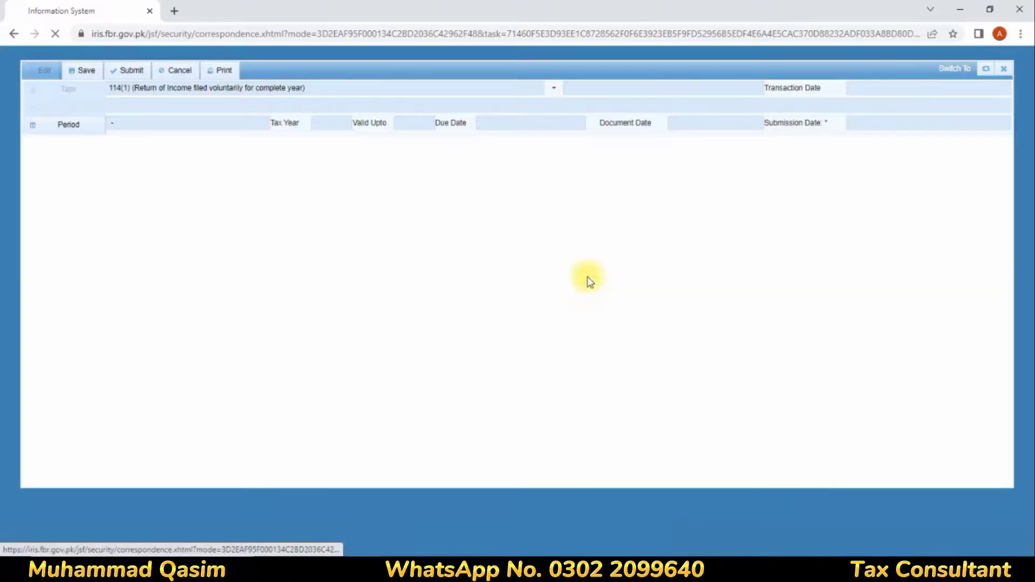
# Step: Open the Manufacturing / Trading Items page of the return's Business section
pyautogui.click(35, 164)
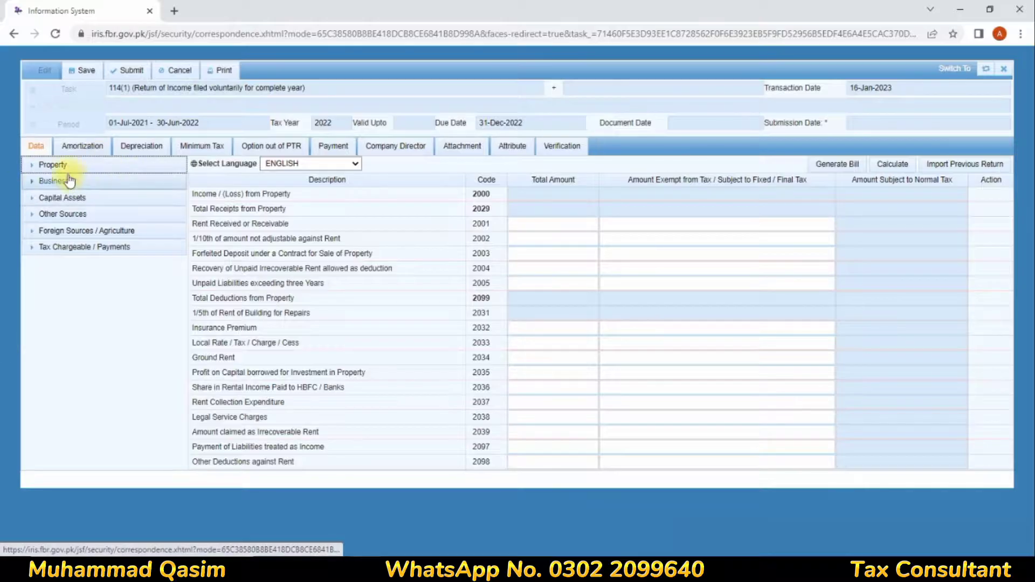
pyautogui.click(49, 182)
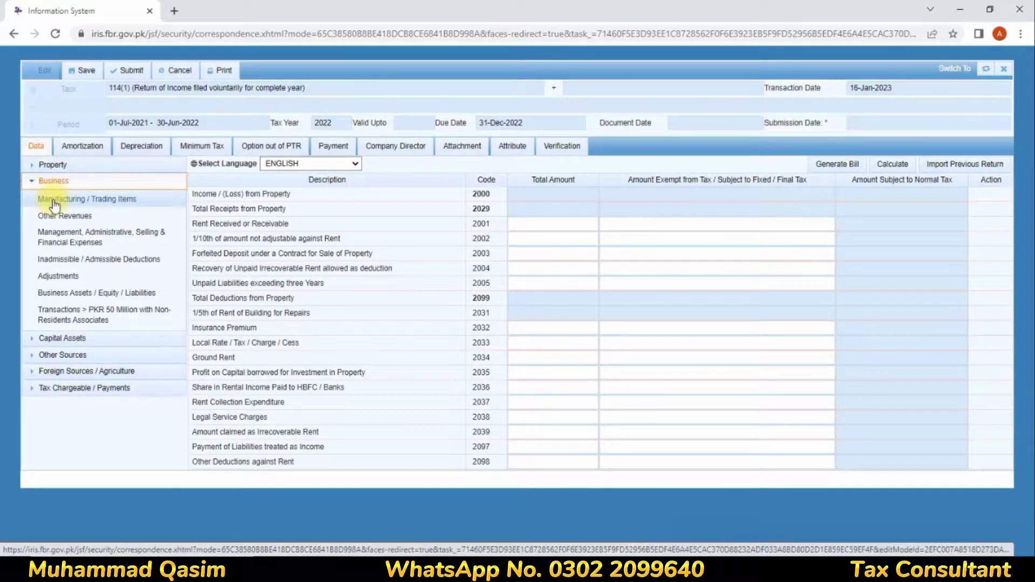
pyautogui.click(54, 202)
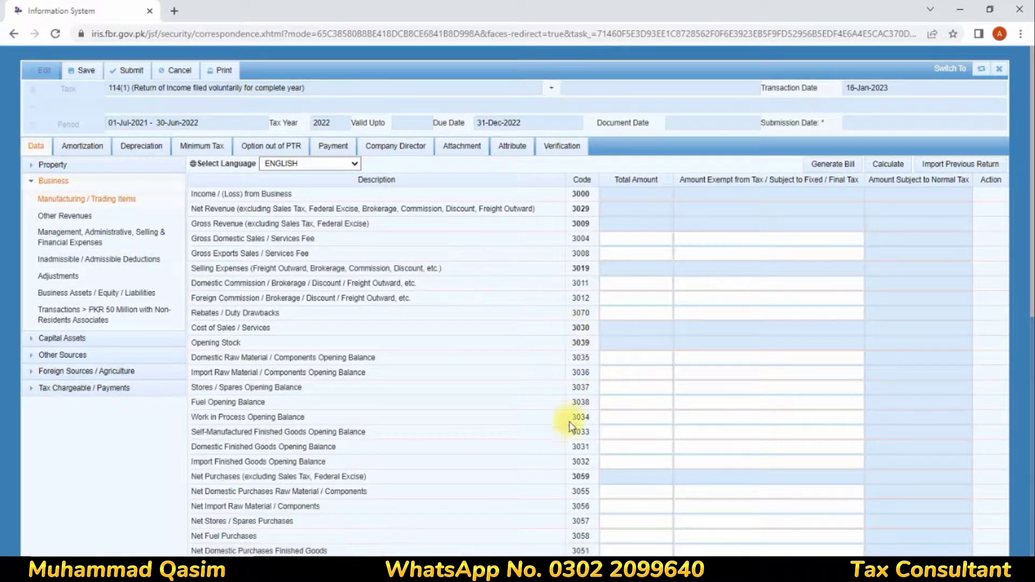
# Step: Enter 1,721,445,531 as the total amount for Gross Domestic Sales / Services Fee
pyautogui.click(614, 413)
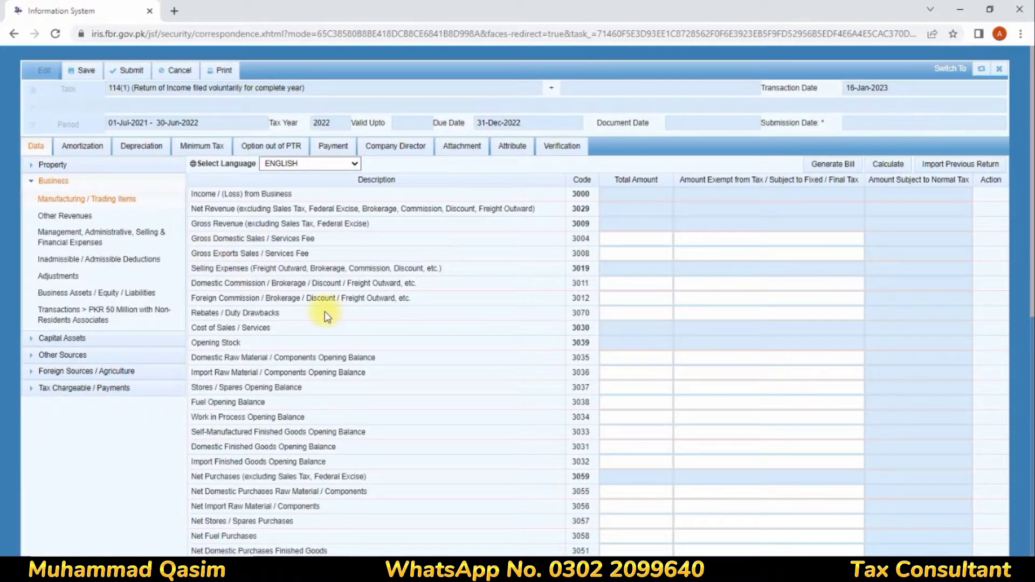
pyautogui.click(627, 241)
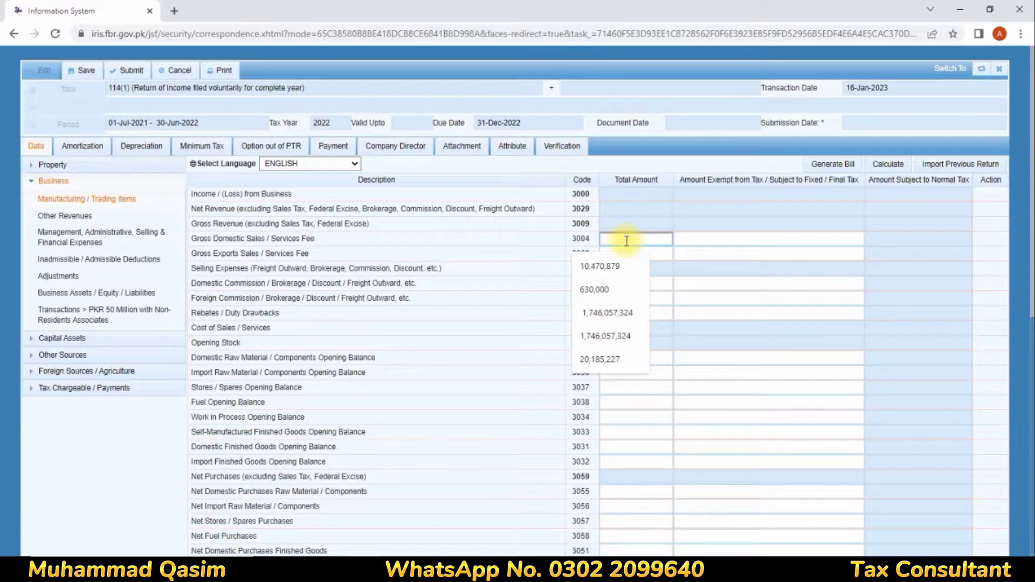
pyautogui.write('1721445531')
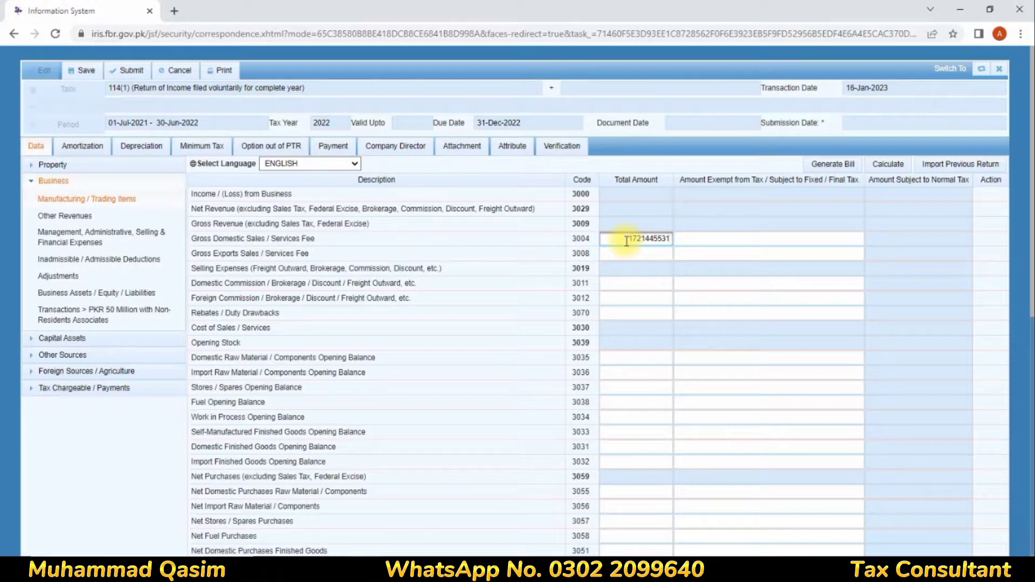
pyautogui.click(654, 254)
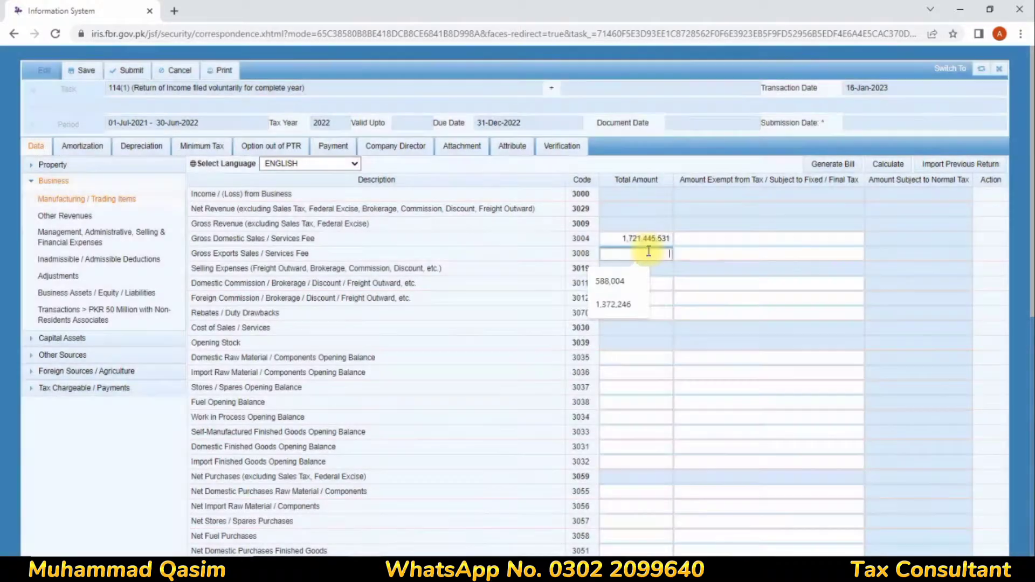
pyautogui.click(698, 256)
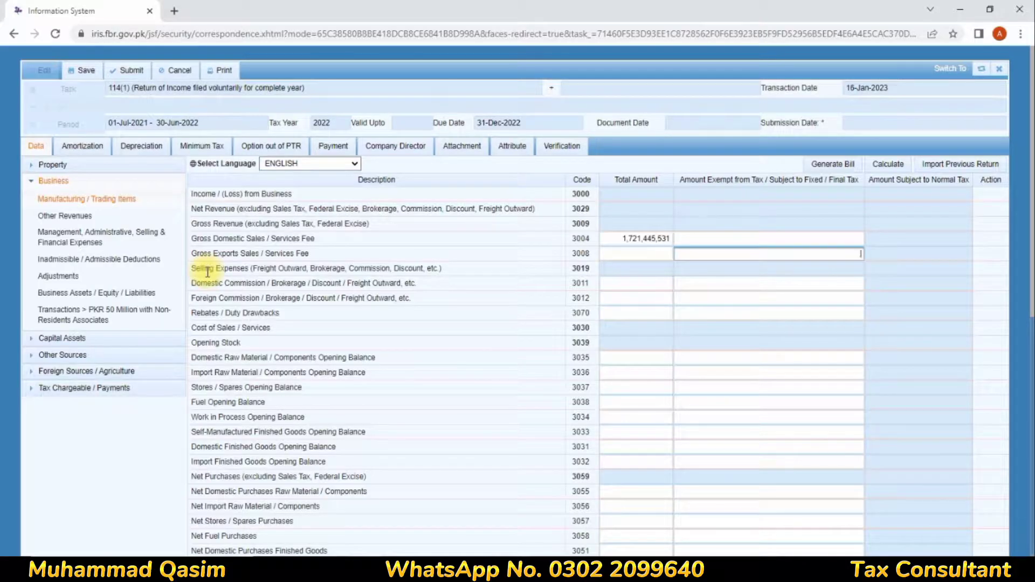
# Step: Enter 38,533,059 as the total amount for Domestic Raw Material / Components Opening Balance under Opening Stock
pyautogui.scroll(-3, 446, 339)
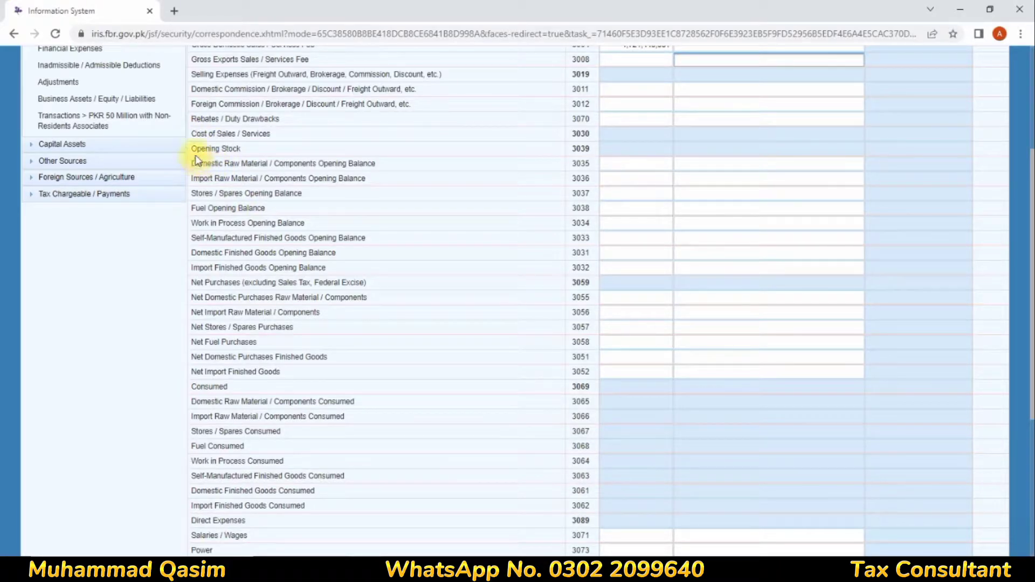
pyautogui.moveTo(193, 133); pyautogui.dragTo(517, 141)
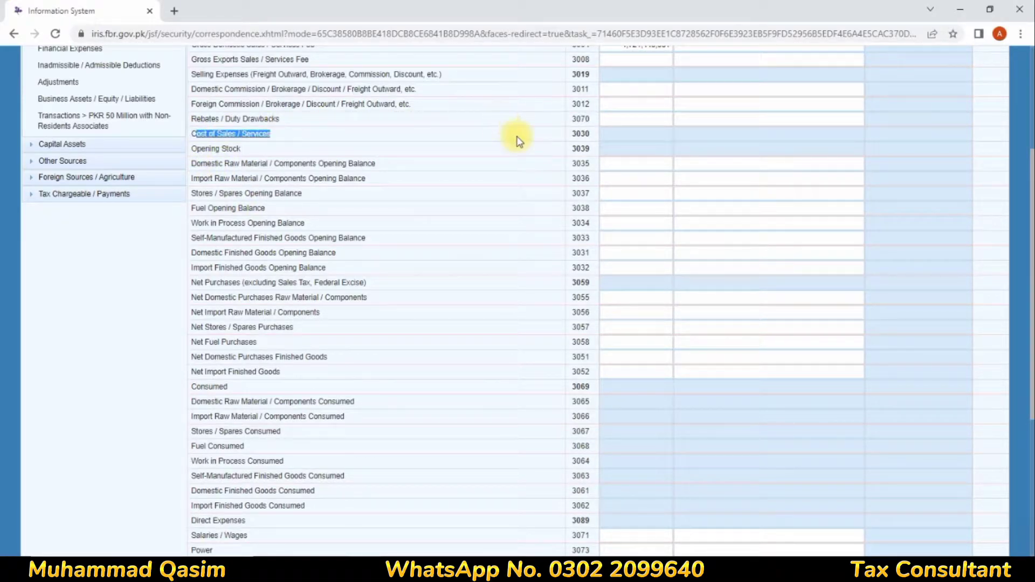
pyautogui.click(442, 136)
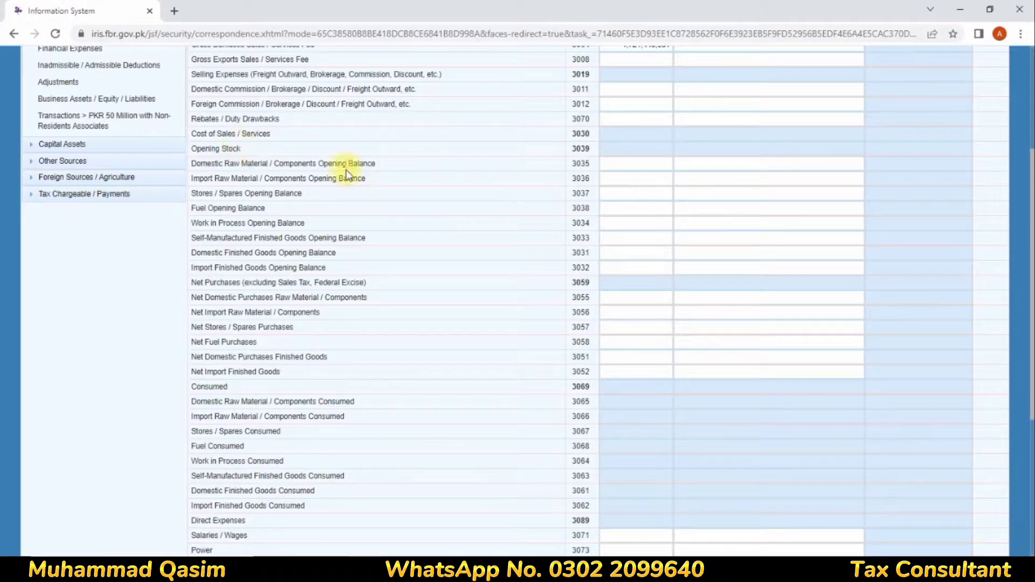
pyautogui.moveTo(190, 151); pyautogui.dragTo(259, 149)
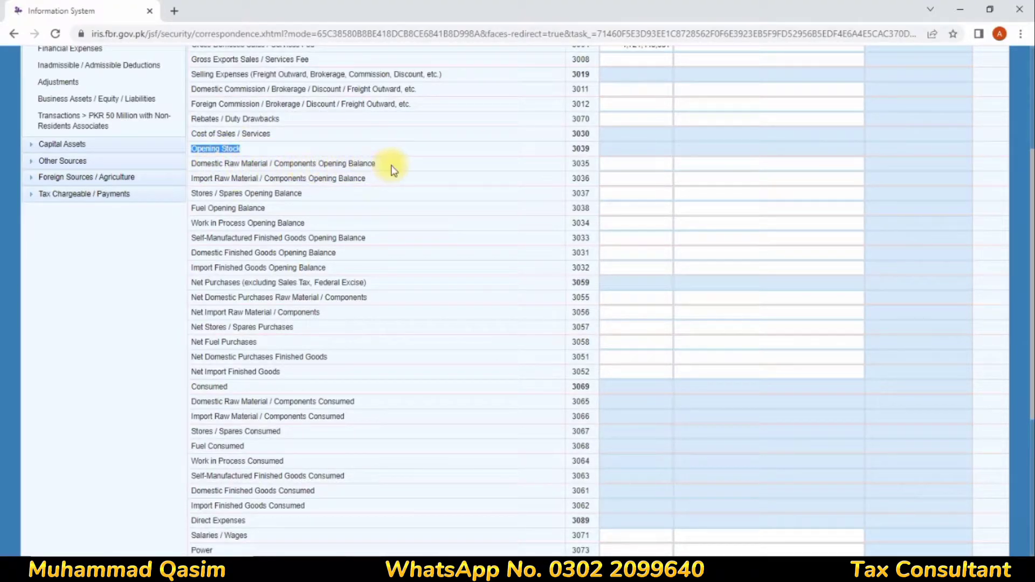
pyautogui.moveTo(194, 193); pyautogui.dragTo(249, 177)
pyautogui.click(249, 172)
pyautogui.click(638, 163)
pyautogui.write('38533059')
pyautogui.click(641, 179)
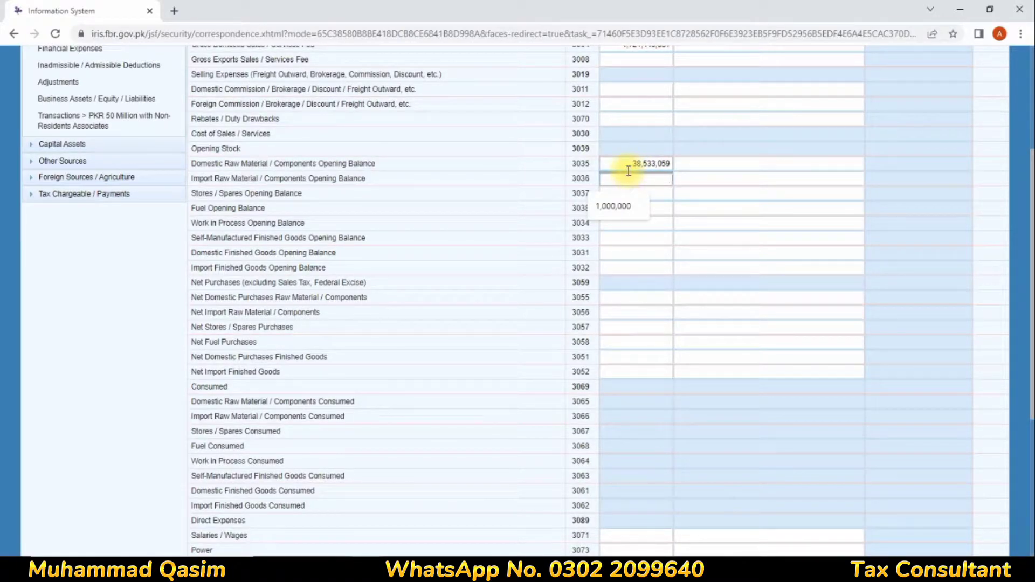
pyautogui.click(313, 180)
pyautogui.click(647, 180)
pyautogui.click(675, 211)
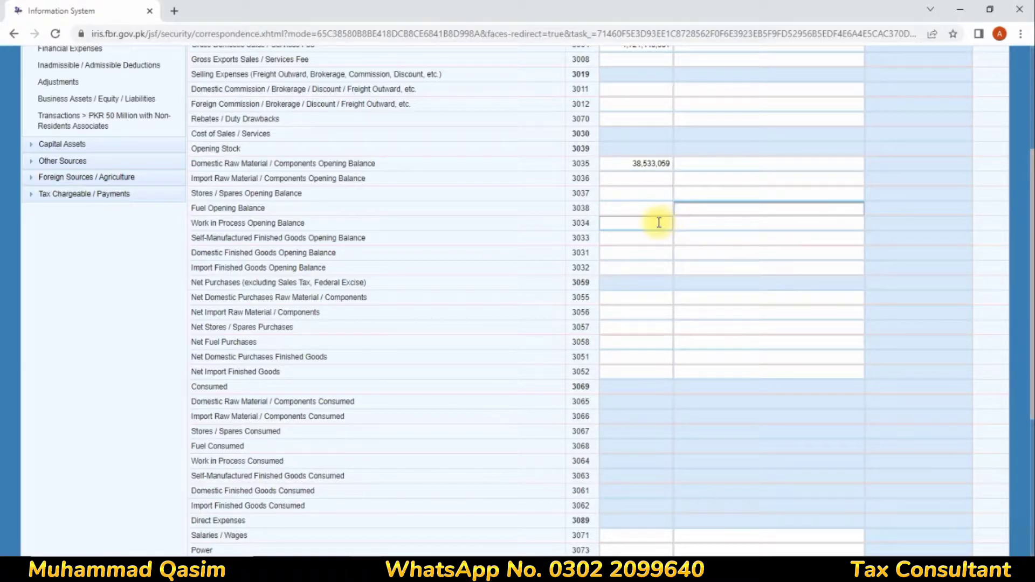
# Step: Enter 1,337,360,997 as the total amount for Net Domestic Purchases Raw Material / Components
pyautogui.moveTo(192, 282); pyautogui.dragTo(366, 280)
pyautogui.click(228, 304)
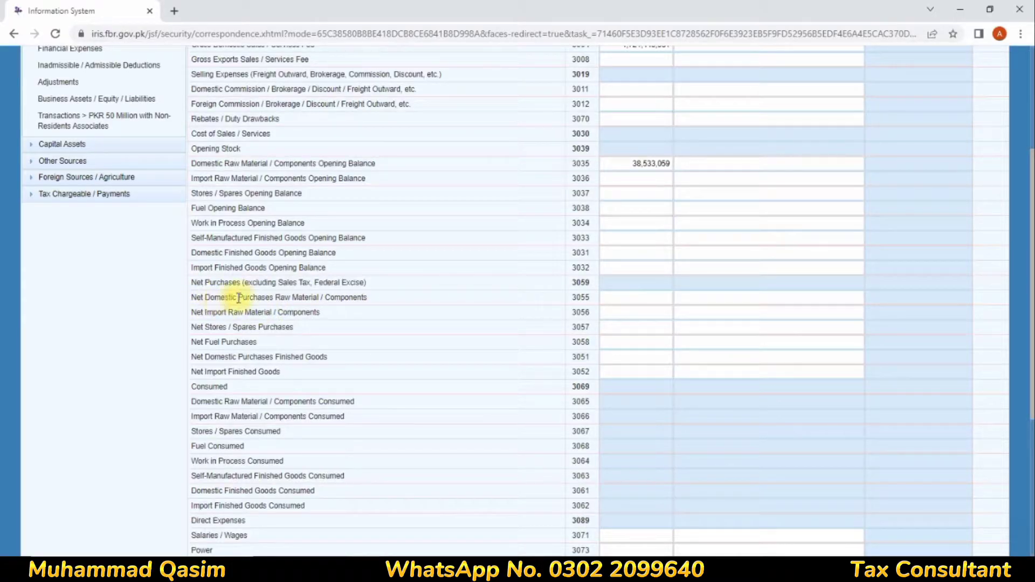
pyautogui.click(605, 299)
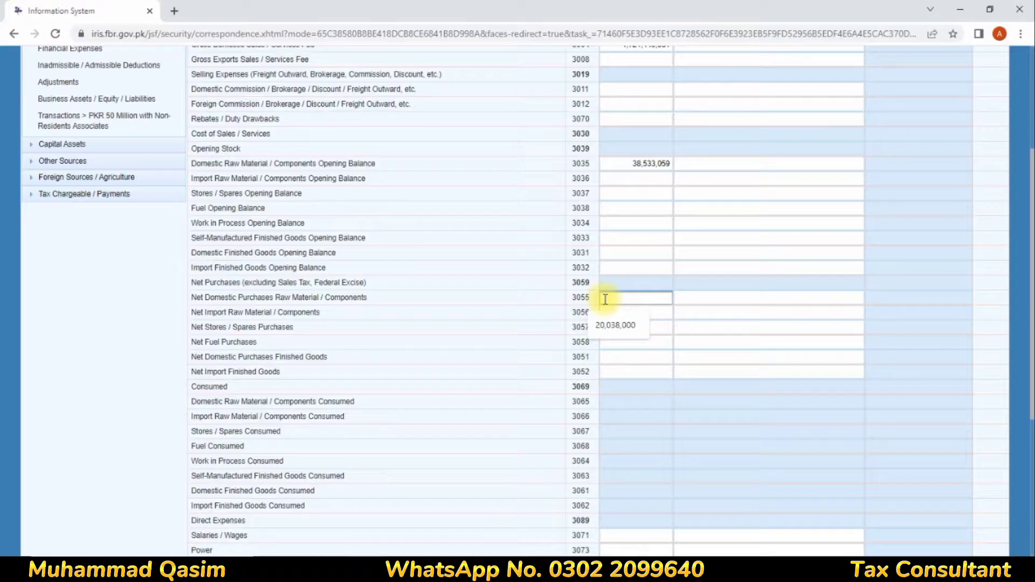
pyautogui.write('13')
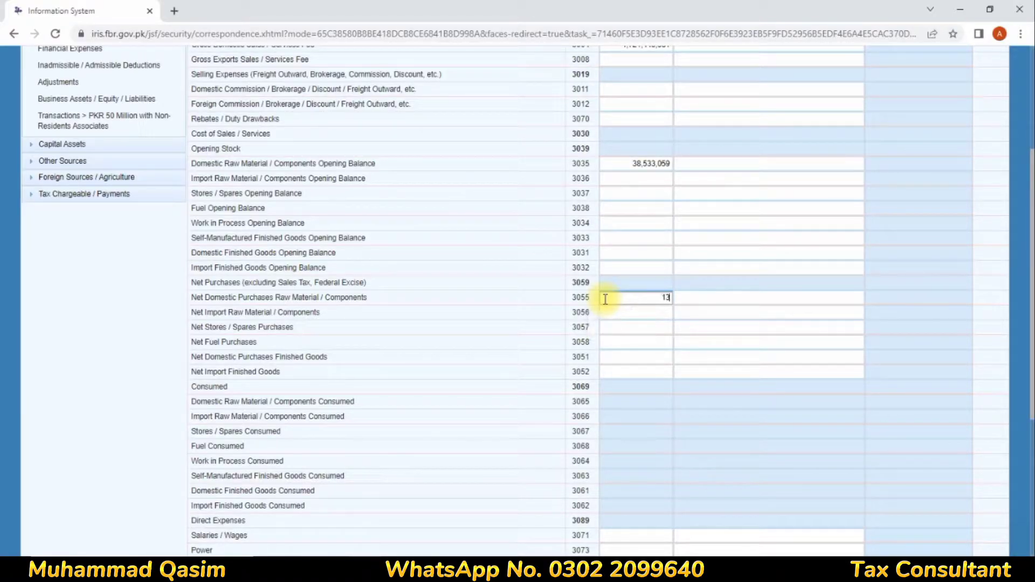
pyautogui.write('37360997')
# Step: Enter 1,542,544 as the total amount for Net Import Raw Material / Components
pyautogui.click(638, 317)
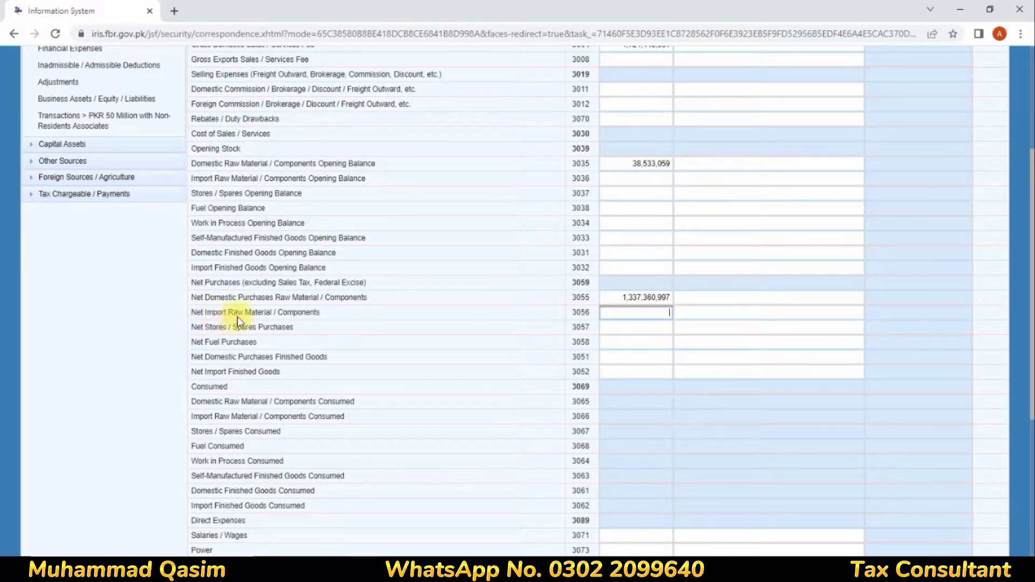
pyautogui.write('15425')
pyautogui.press('BackSpace')
pyautogui.press('BackSpace')
pyautogui.press('BackSpace')
pyautogui.press('BackSpace')
pyautogui.press('BackSpace')
pyautogui.write('1542544')
pyautogui.click(619, 328)
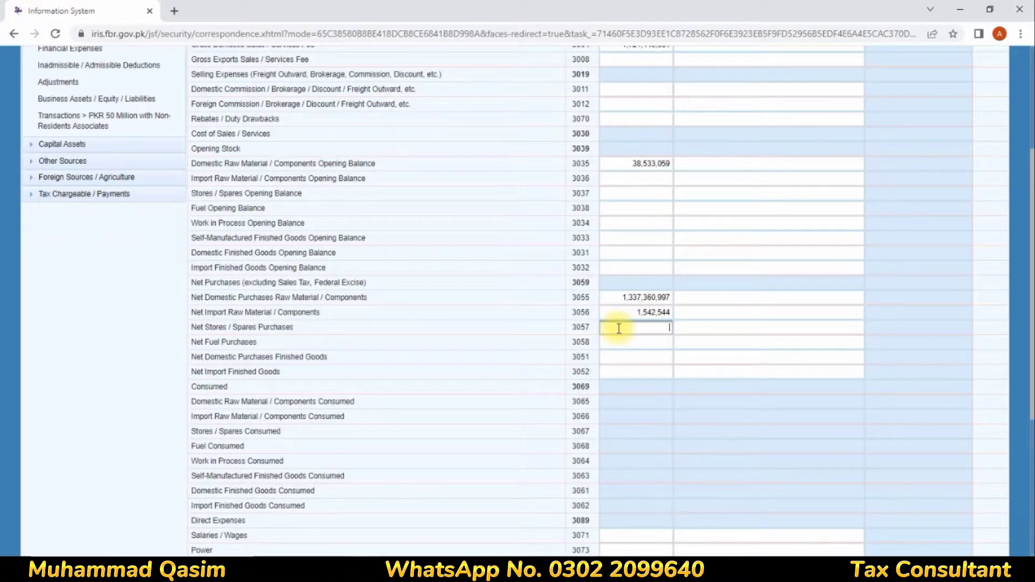
pyautogui.click(204, 312)
pyautogui.moveTo(202, 313); pyautogui.dragTo(629, 304)
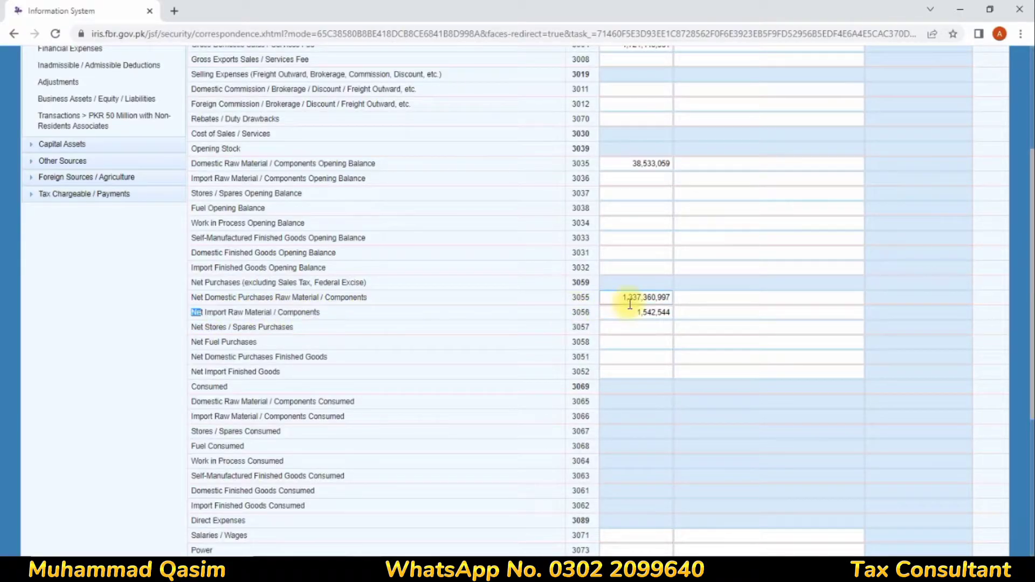
pyautogui.click(208, 328)
pyautogui.moveTo(206, 299)
pyautogui.mouseDown()
pyautogui.moveTo(229, 299)
pyautogui.moveTo(218, 312)
pyautogui.mouseUp()
pyautogui.click(356, 325)
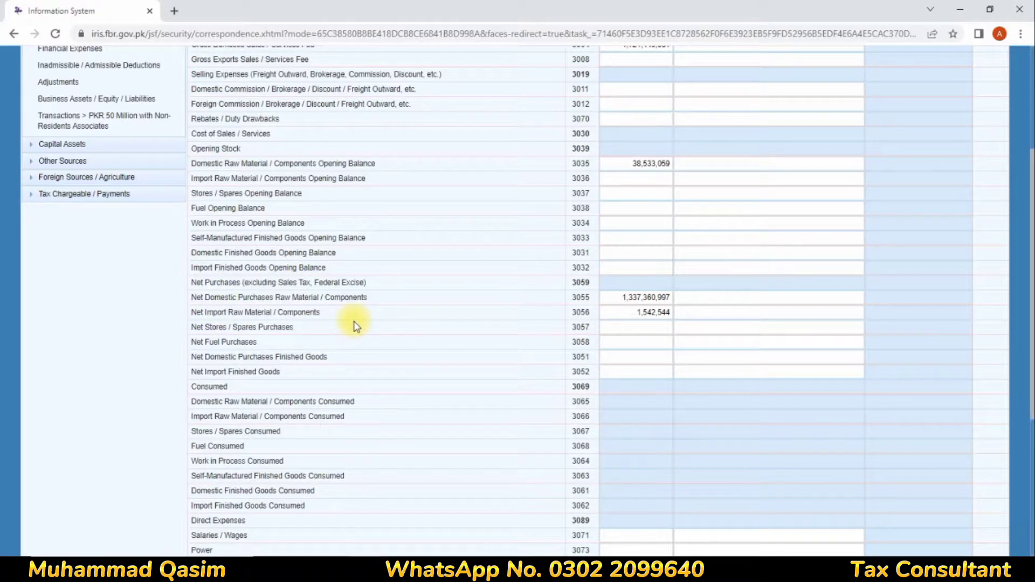
# Step: Enter 41,642,310 as the total amount for Domestic Raw Material / Components Closing Balance under Closing Stock
pyautogui.scroll(-2, 305, 345)
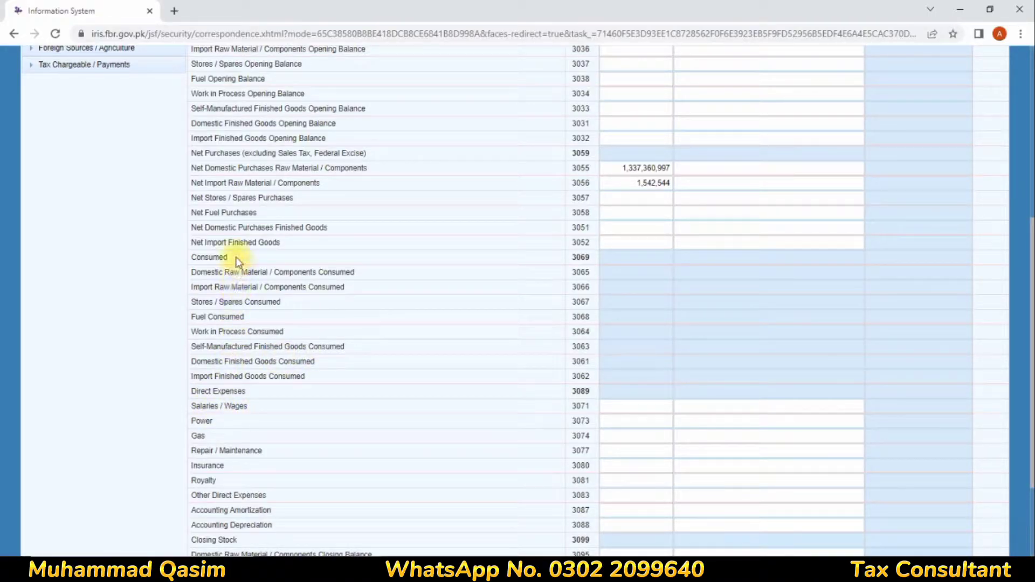
pyautogui.scroll(-2, 253, 253)
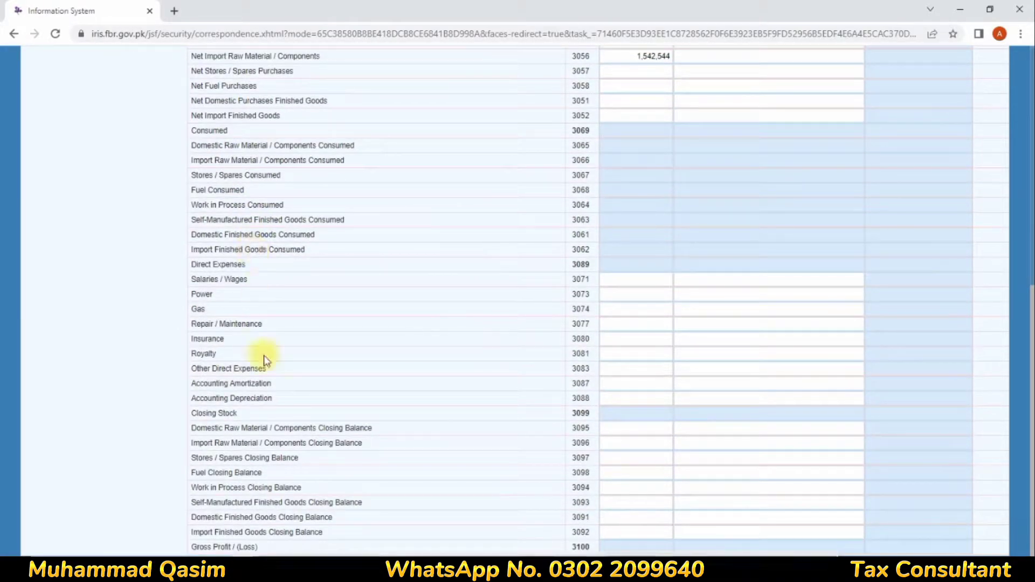
pyautogui.moveTo(193, 417); pyautogui.dragTo(240, 415)
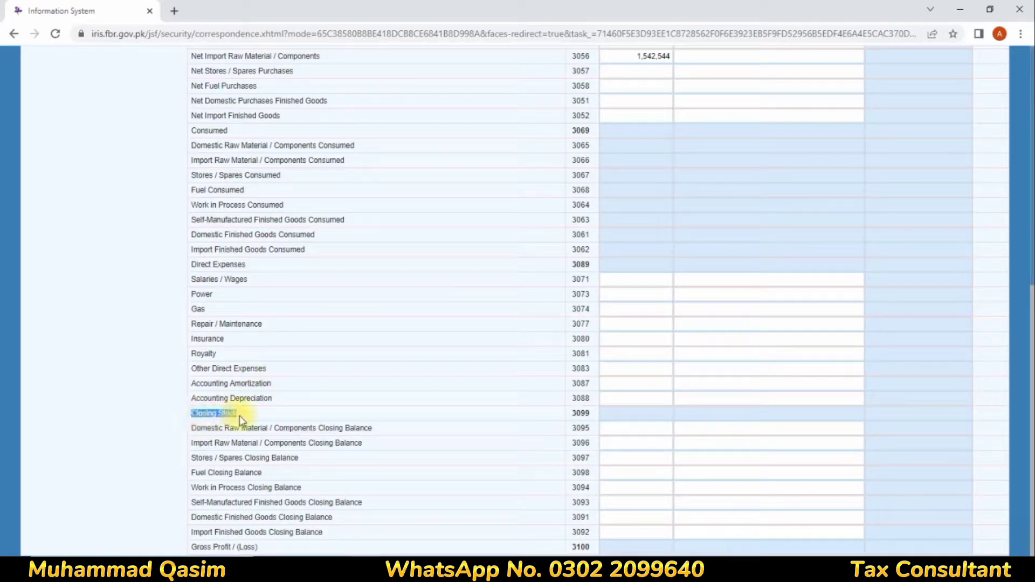
pyautogui.moveTo(201, 428); pyautogui.dragTo(529, 439)
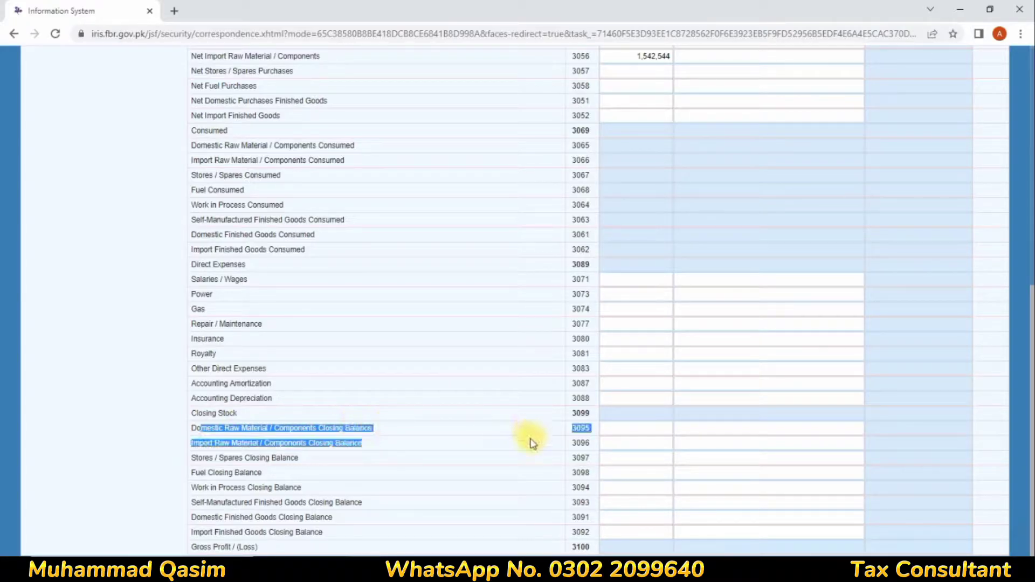
pyautogui.click(649, 429)
pyautogui.write('41,642,')
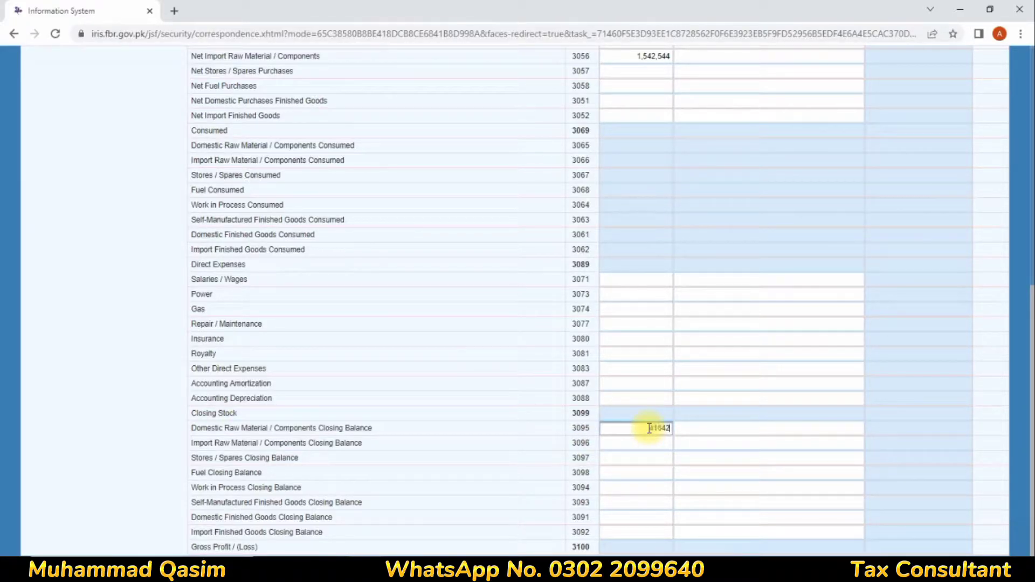
pyautogui.write('310')
pyautogui.click(660, 442)
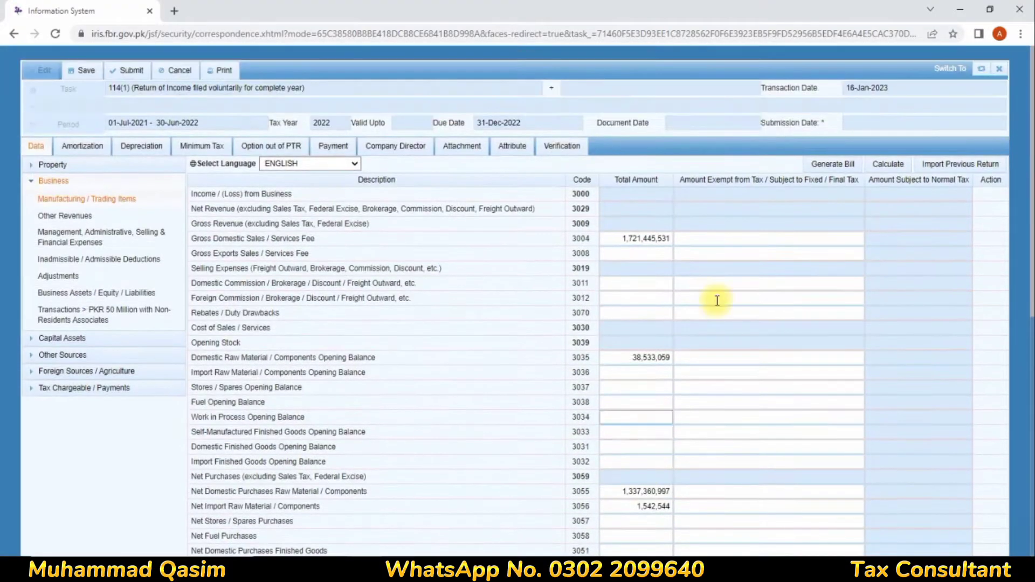
pyautogui.scroll(-7, 777, 278)
pyautogui.click(622, 442)
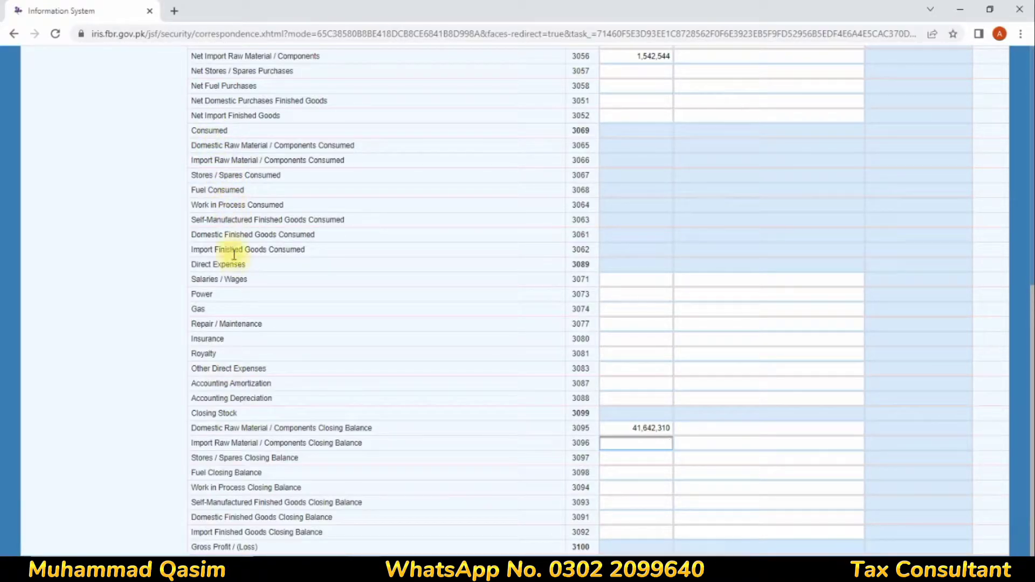
# Step: Enter 201,466,999 as the total amount for Salaries / Wages under Direct Expenses
pyautogui.moveTo(190, 265); pyautogui.dragTo(580, 266)
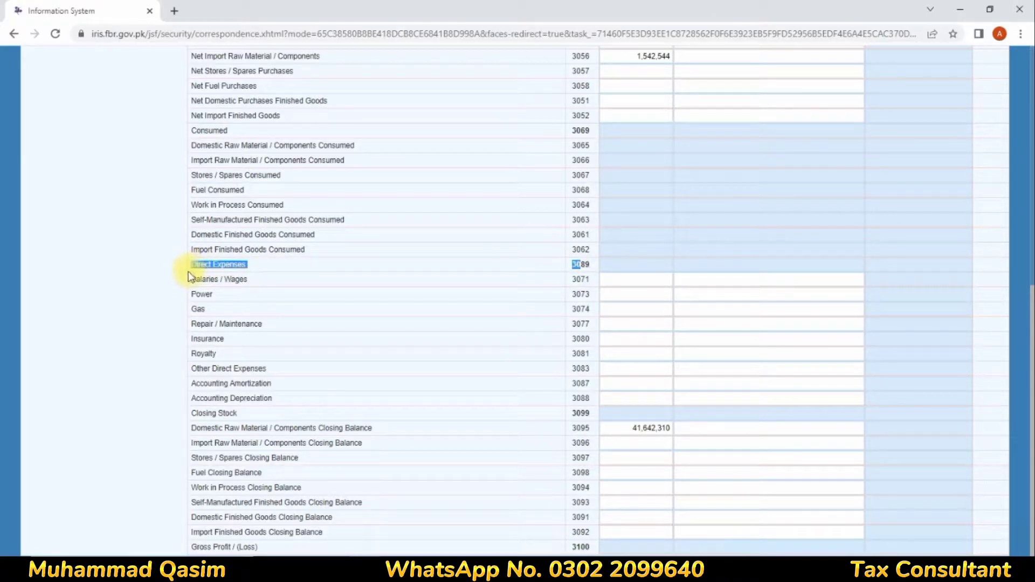
pyautogui.click(626, 278)
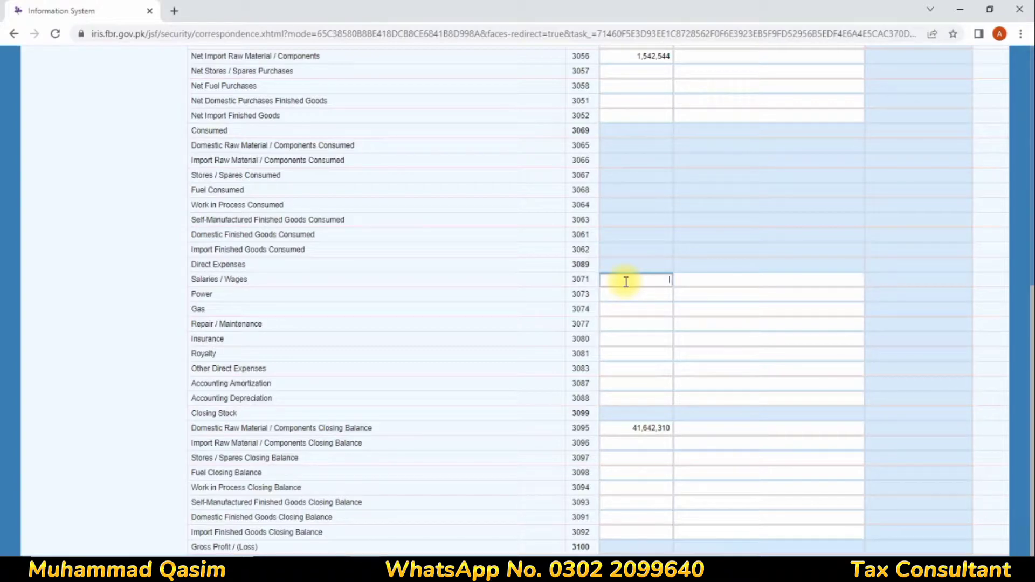
pyautogui.write('201,')
pyautogui.write('466,99')
pyautogui.write('9')
# Step: Enter 339,676 as the total amount for Power under Direct Expenses
pyautogui.click(636, 293)
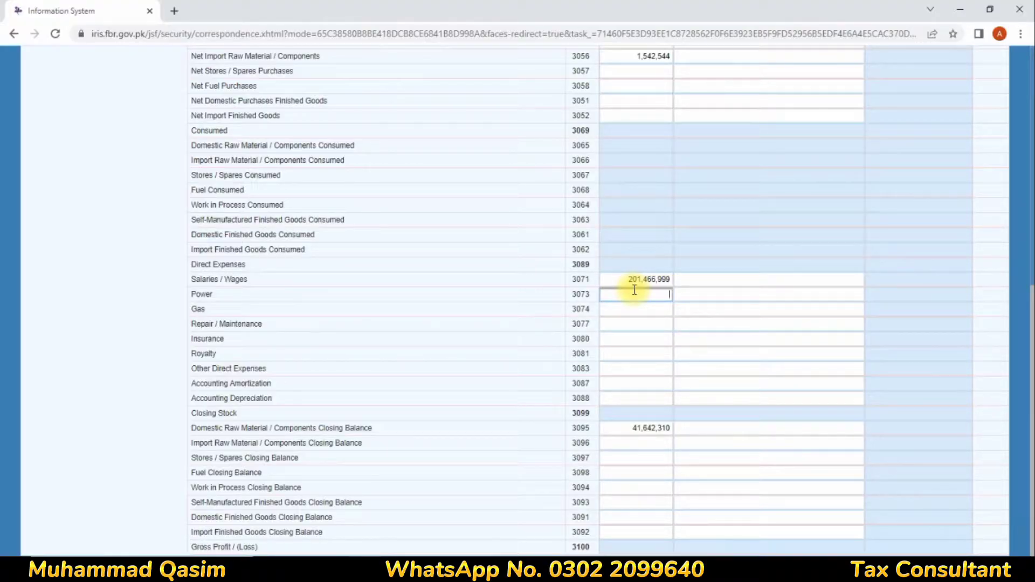
pyautogui.moveTo(203, 294); pyautogui.dragTo(269, 296)
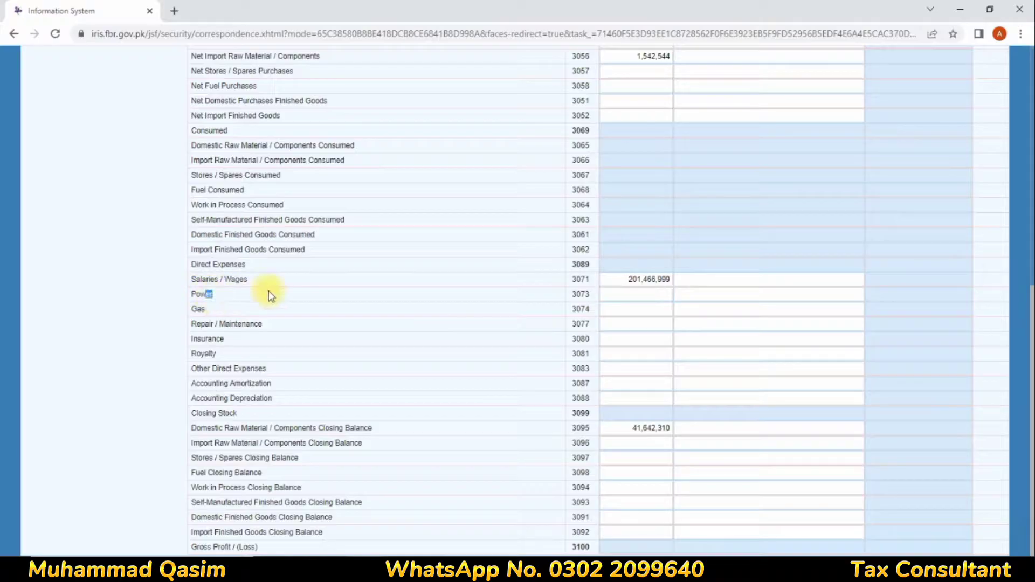
pyautogui.click(656, 296)
pyautogui.write('339,676')
# Step: Enter 2,359,174 as the total amount for Repair / Maintenance under Direct Expenses
pyautogui.click(656, 310)
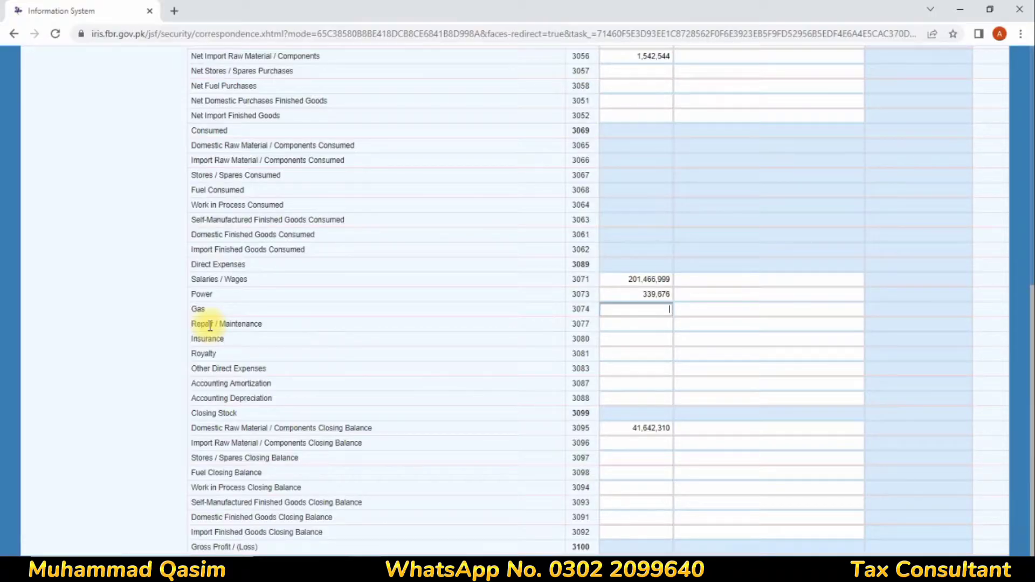
pyautogui.moveTo(196, 324); pyautogui.dragTo(614, 323)
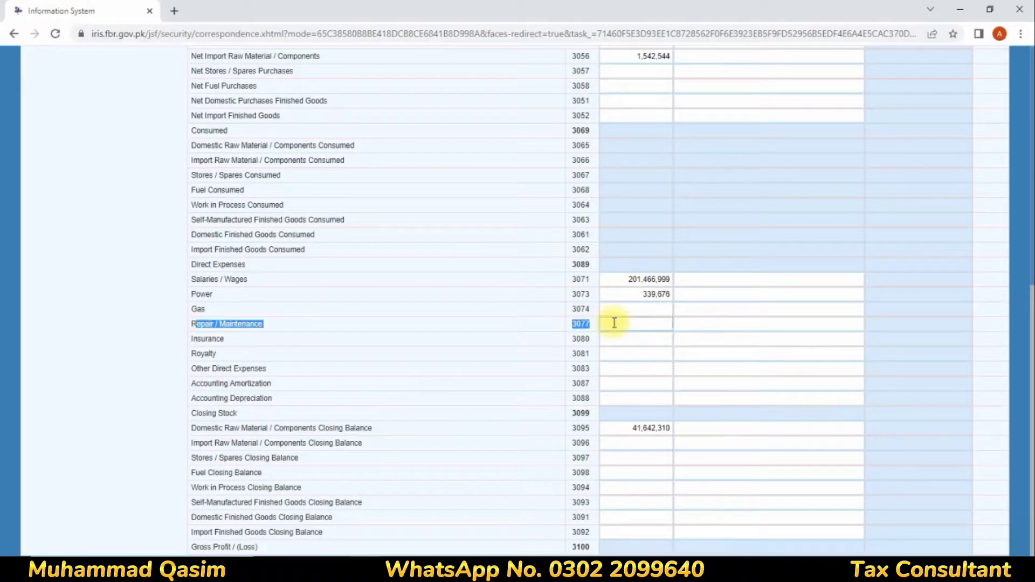
pyautogui.click(617, 323)
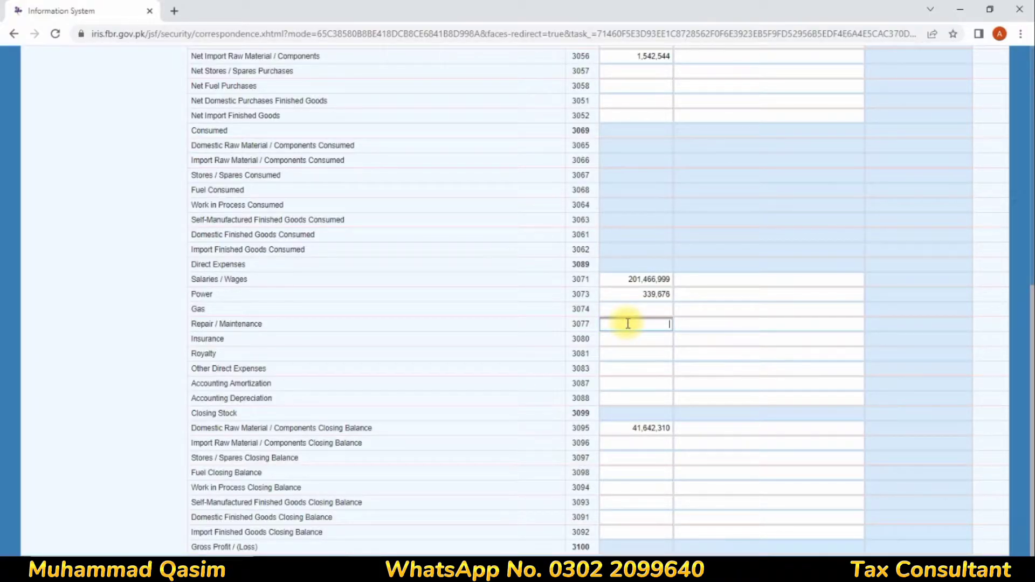
pyautogui.write('2359174')
# Step: Enter 342,610 as the total amount for Insurance under Direct Expenses
pyautogui.click(621, 340)
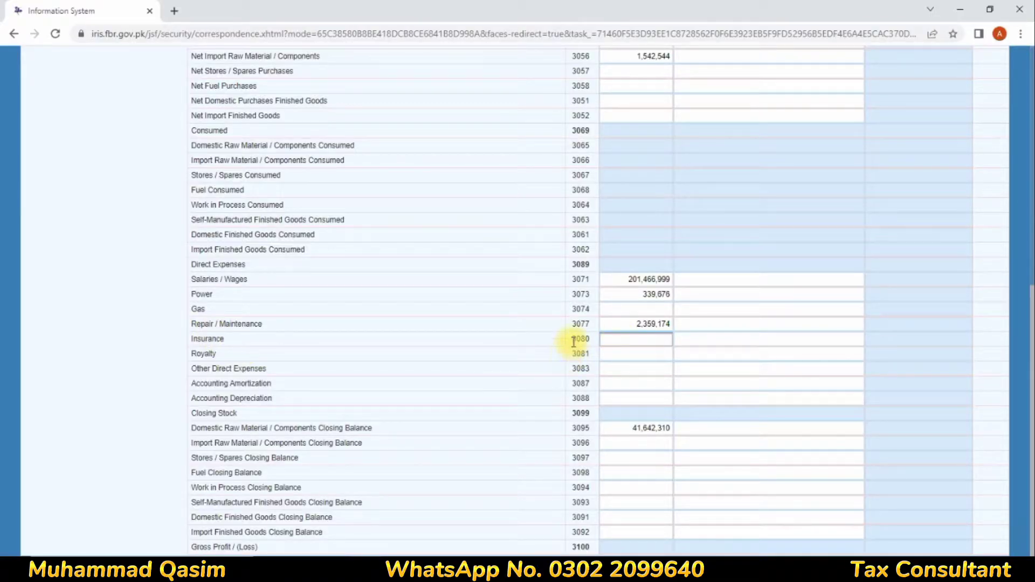
pyautogui.moveTo(571, 323); pyautogui.dragTo(617, 322)
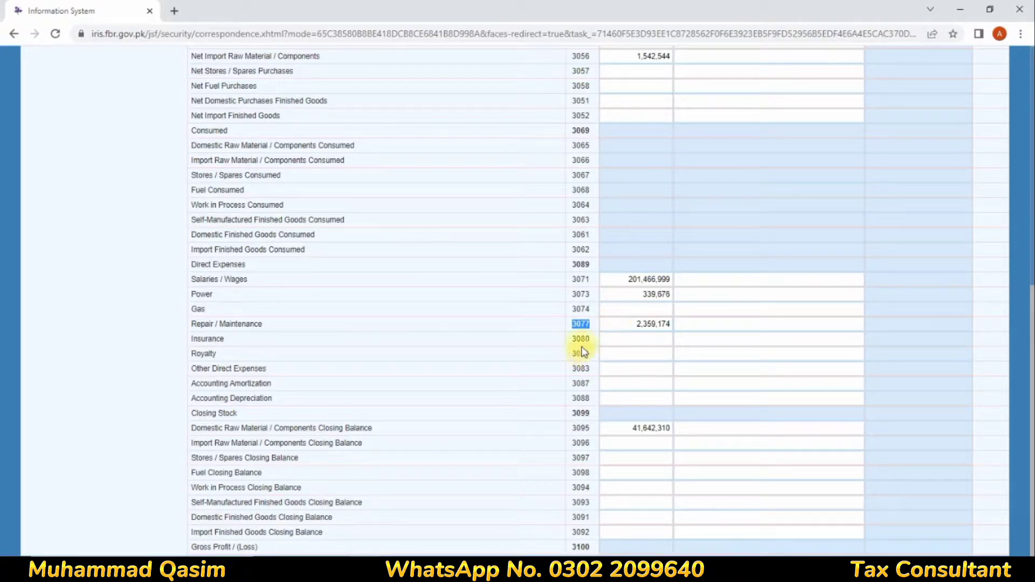
pyautogui.click(621, 338)
pyautogui.write('342610')
# Step: Enter 1,909,806 as the total amount for Other Direct Expenses
pyautogui.click(659, 367)
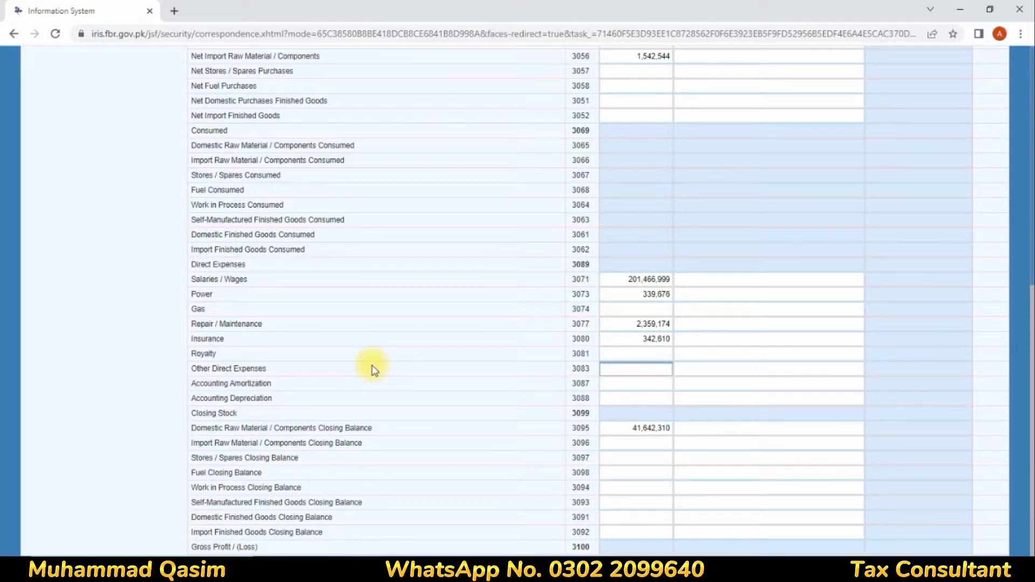
pyautogui.moveTo(211, 369); pyautogui.dragTo(317, 365)
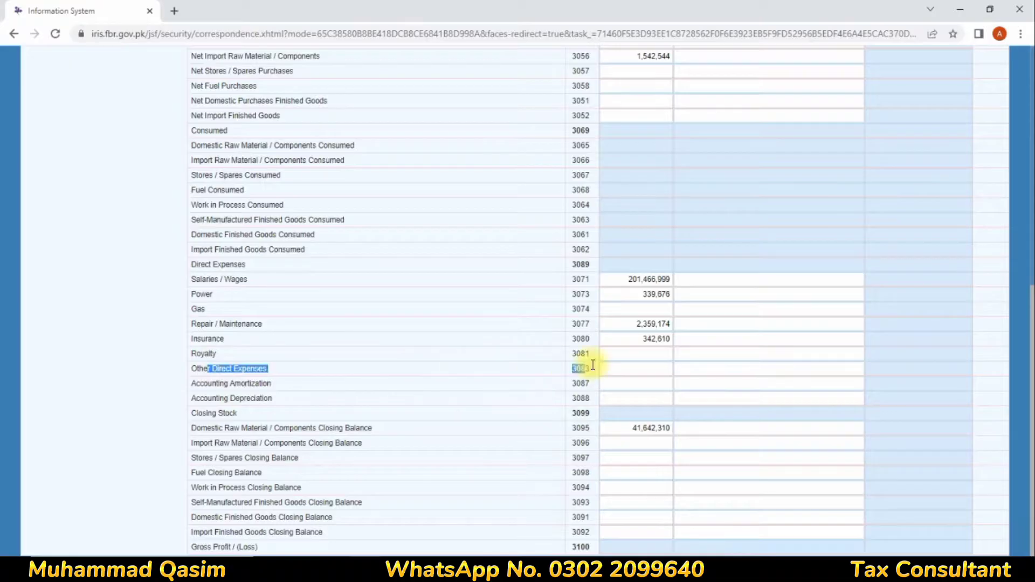
pyautogui.click(625, 365)
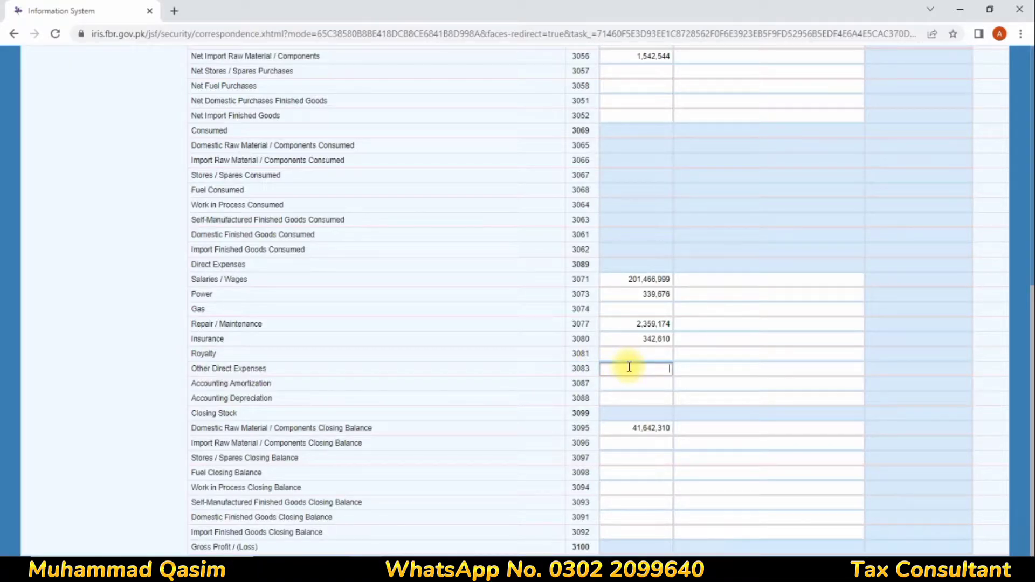
pyautogui.write('1909806')
# Step: Enter 8,961,313 as the total amount for Accounting Depreciation under Direct Expenses
pyautogui.click(561, 406)
pyautogui.moveTo(199, 398); pyautogui.dragTo(654, 390)
pyautogui.click(654, 392)
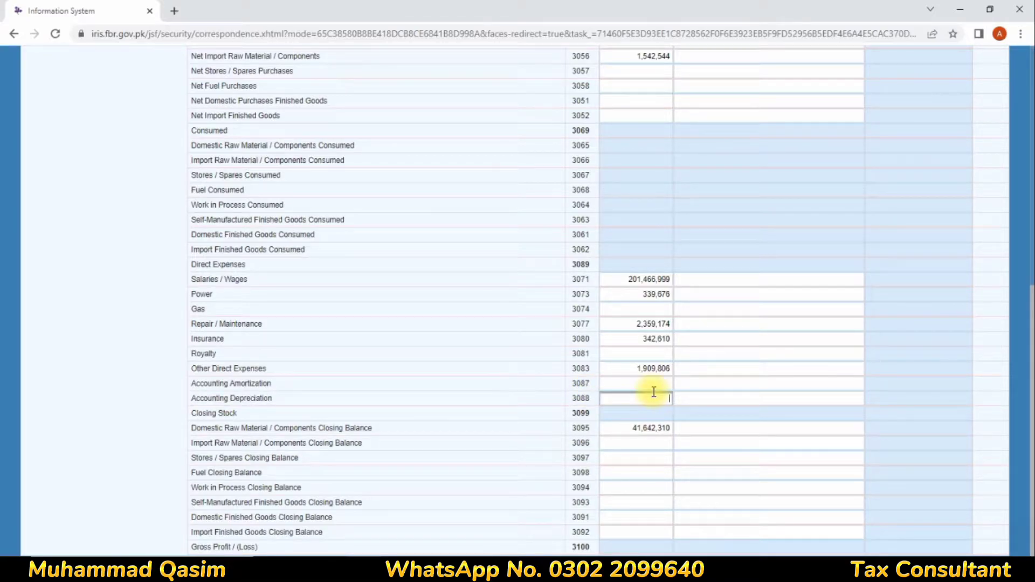
pyautogui.write('8961313')
pyautogui.click(640, 449)
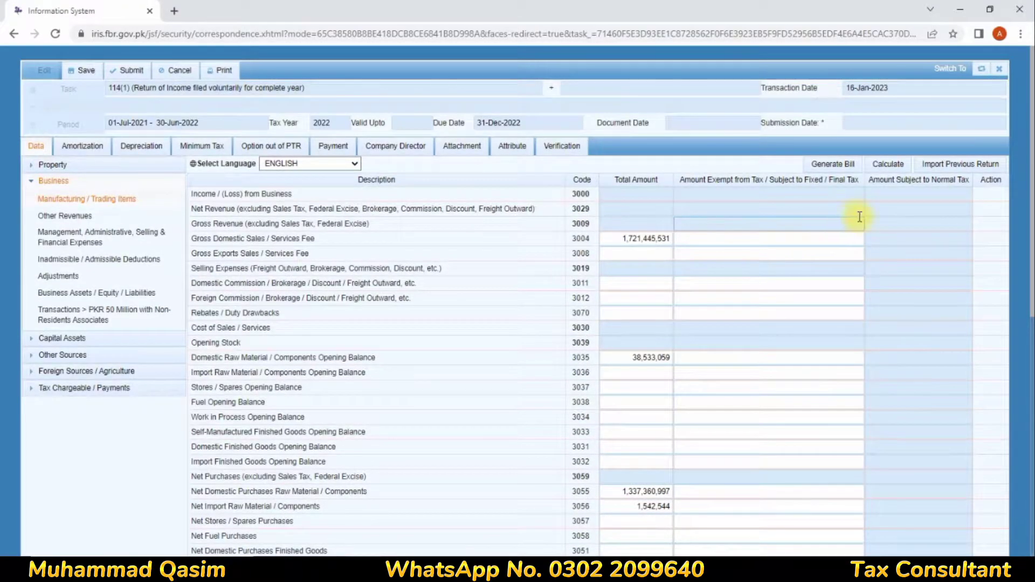
# Step: Calculate the Manufacturing / Trading Items totals and check the resulting Gross Profit / (Loss) amount
pyautogui.click(909, 170)
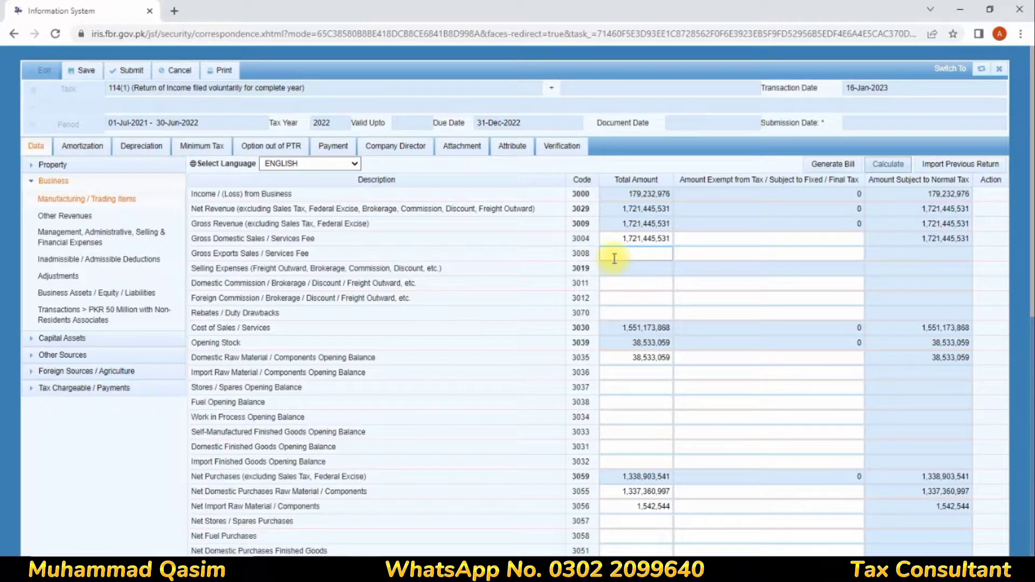
pyautogui.scroll(-8, 614, 258)
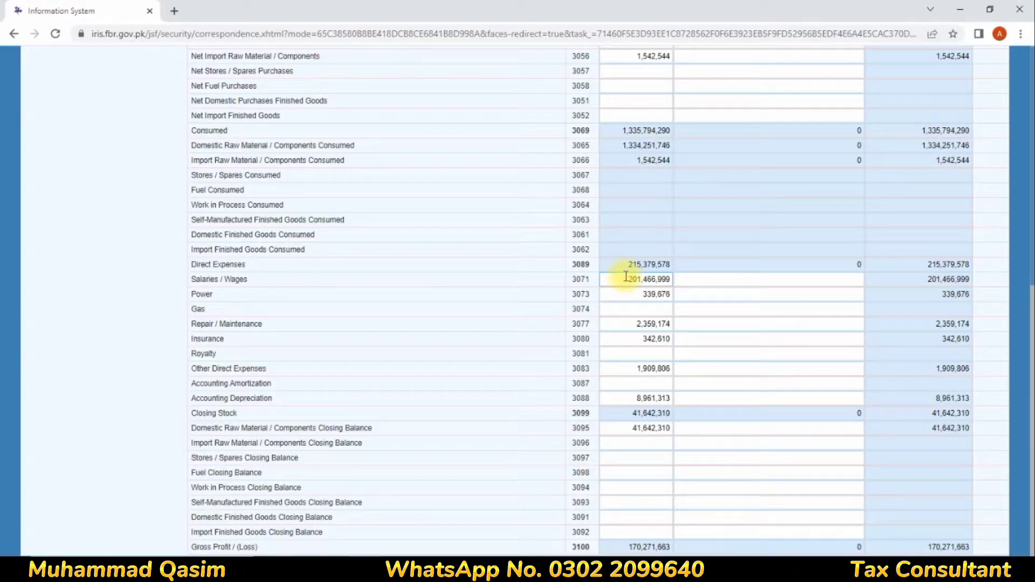
pyautogui.moveTo(629, 547); pyautogui.dragTo(670, 546)
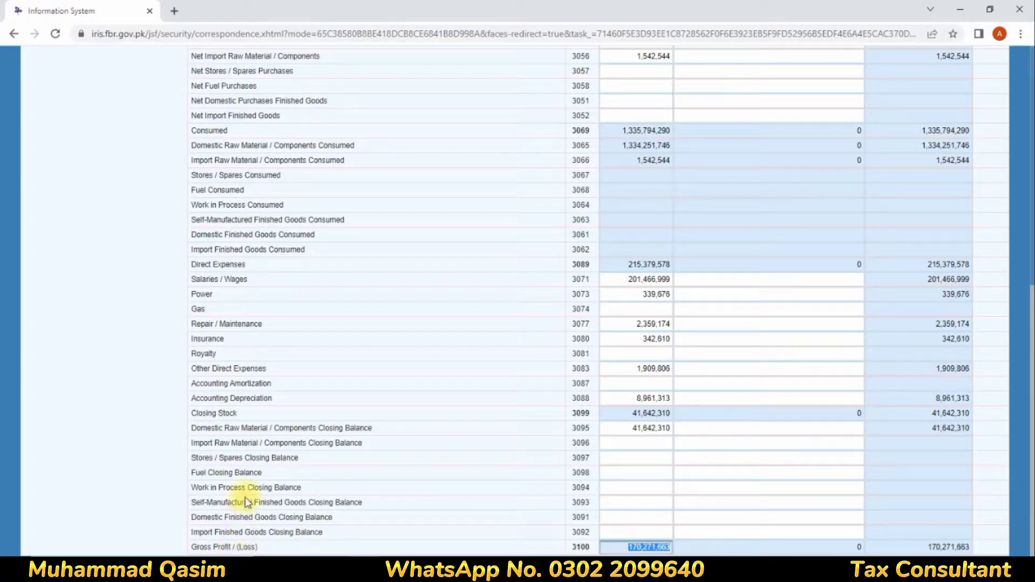
pyautogui.scroll(1, 358, 372)
pyautogui.scroll(10, 357, 370)
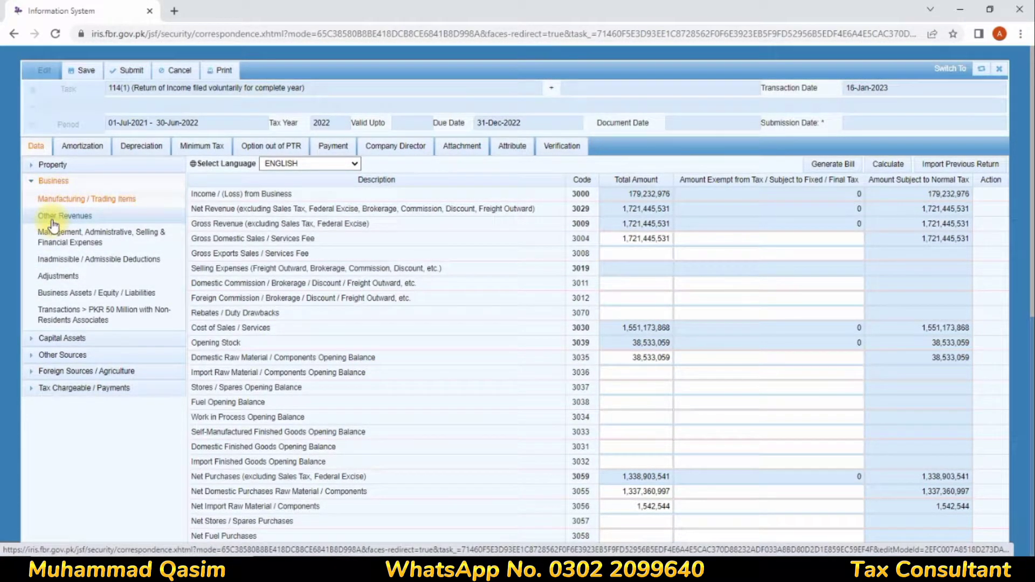
# Step: Enter 1,365,014 as the total amount for Profit on Debt under Other Revenues and calculate the section's totals
pyautogui.click(52, 218)
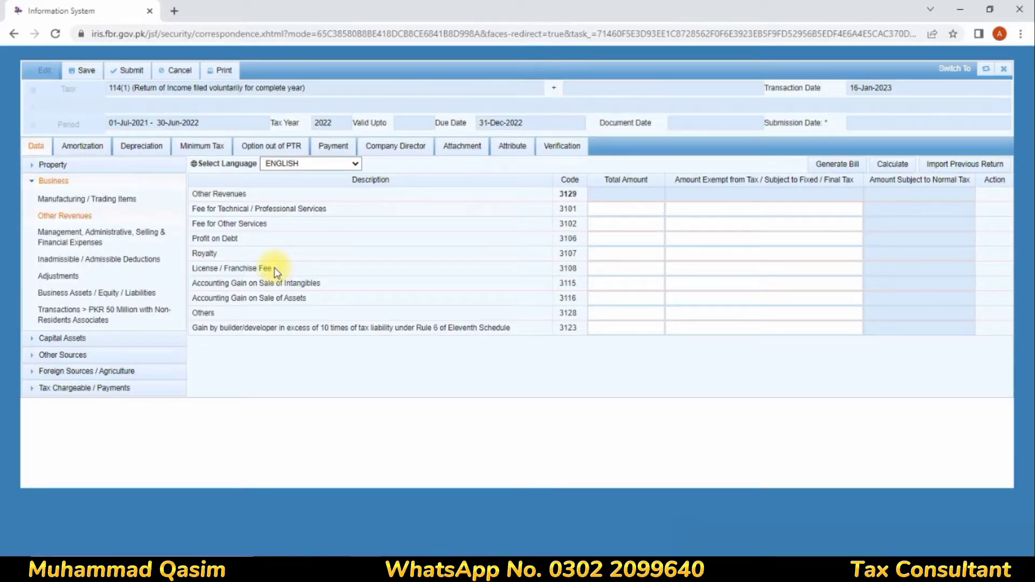
pyautogui.click(628, 228)
pyautogui.click(647, 239)
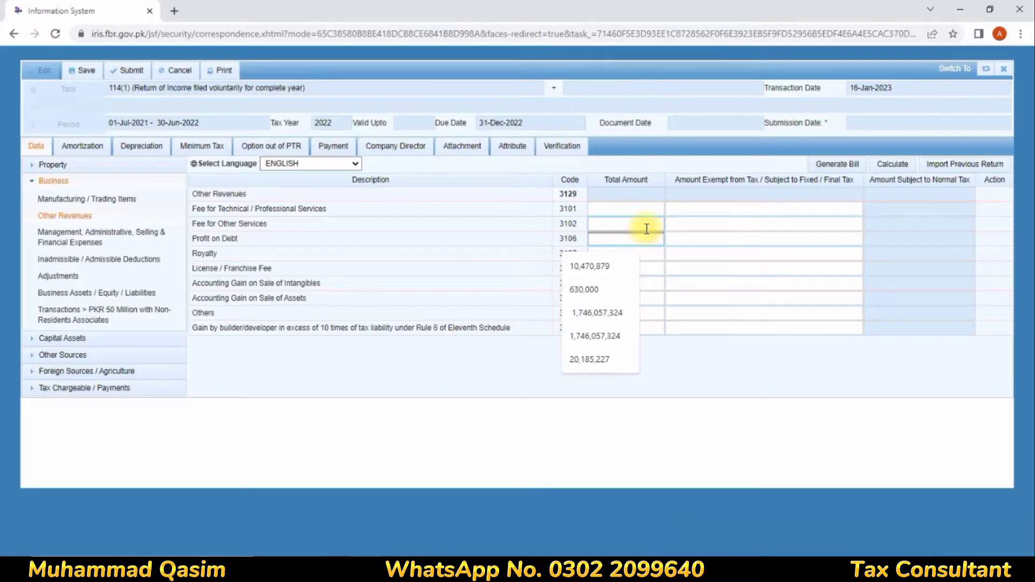
pyautogui.write('1365014')
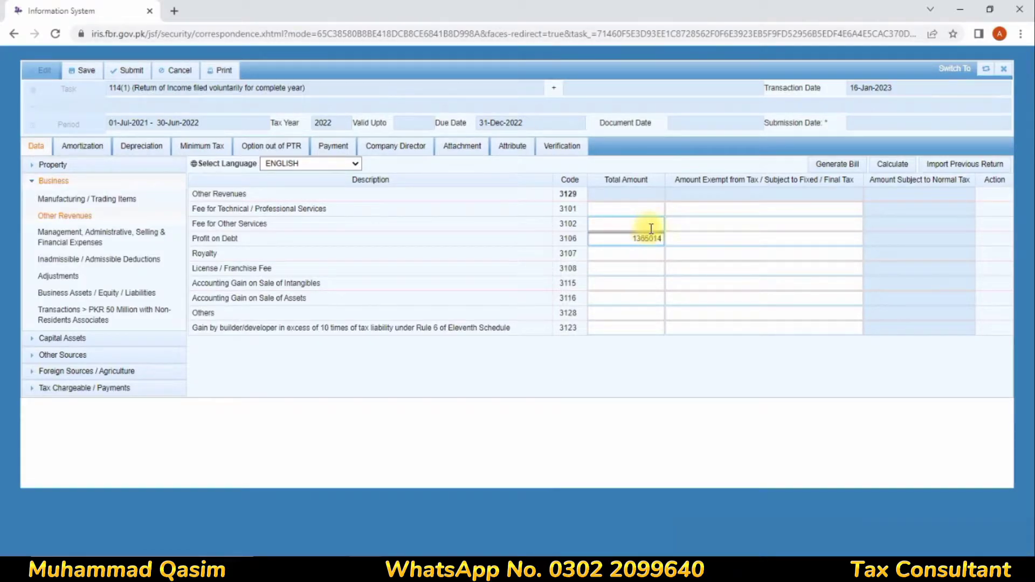
pyautogui.click(700, 237)
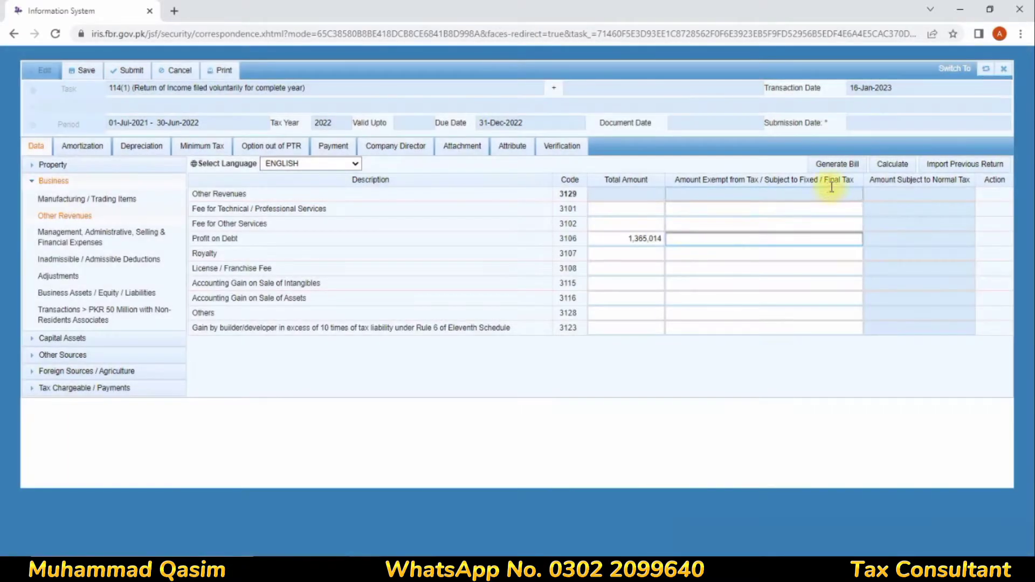
pyautogui.click(895, 165)
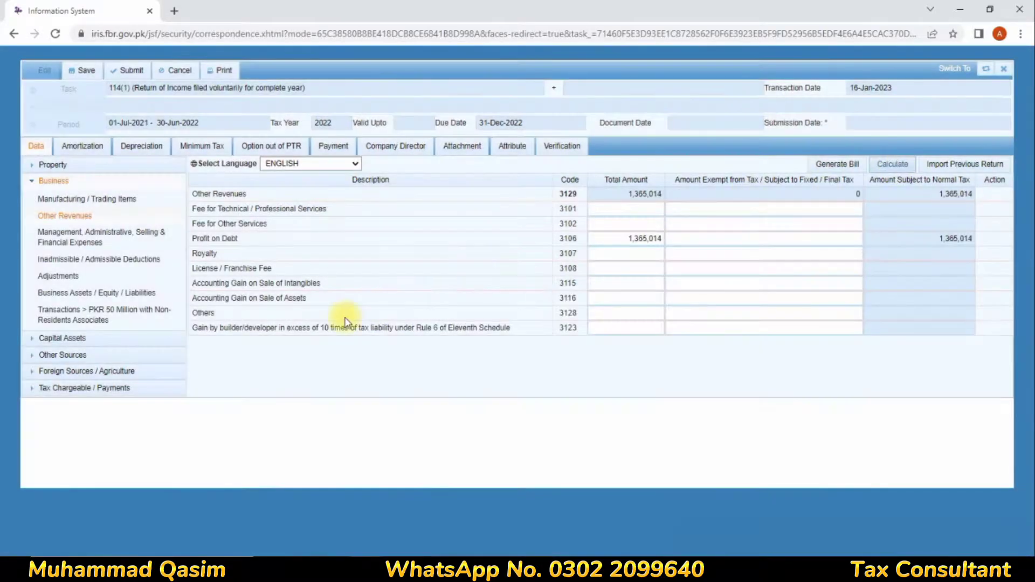
pyautogui.moveTo(193, 238); pyautogui.dragTo(678, 240)
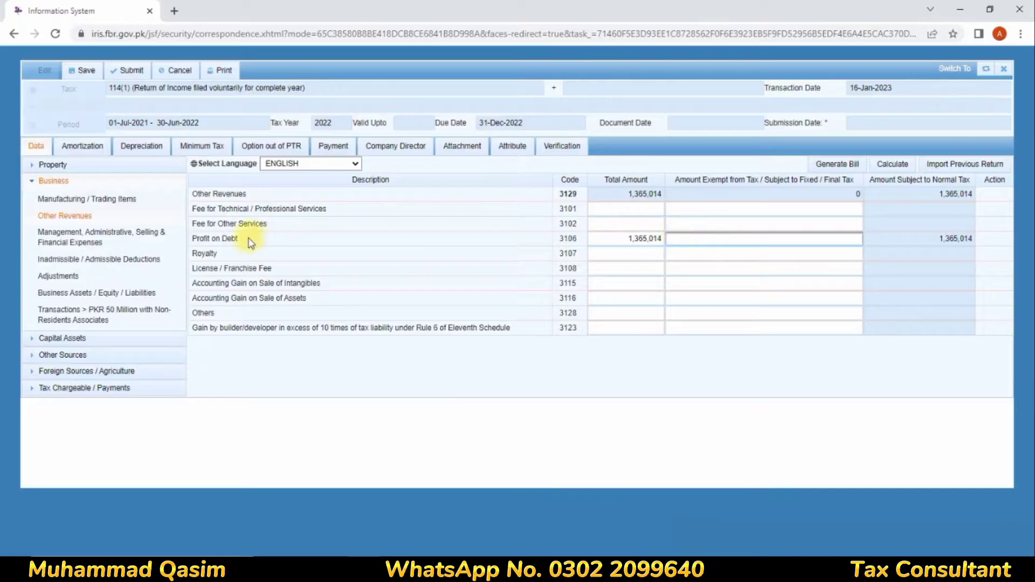
# Step: Enter 785,685 as the total amount for Rates / Taxes / Cess under Management, Administrative, Selling & Financial Expenses
pyautogui.click(70, 243)
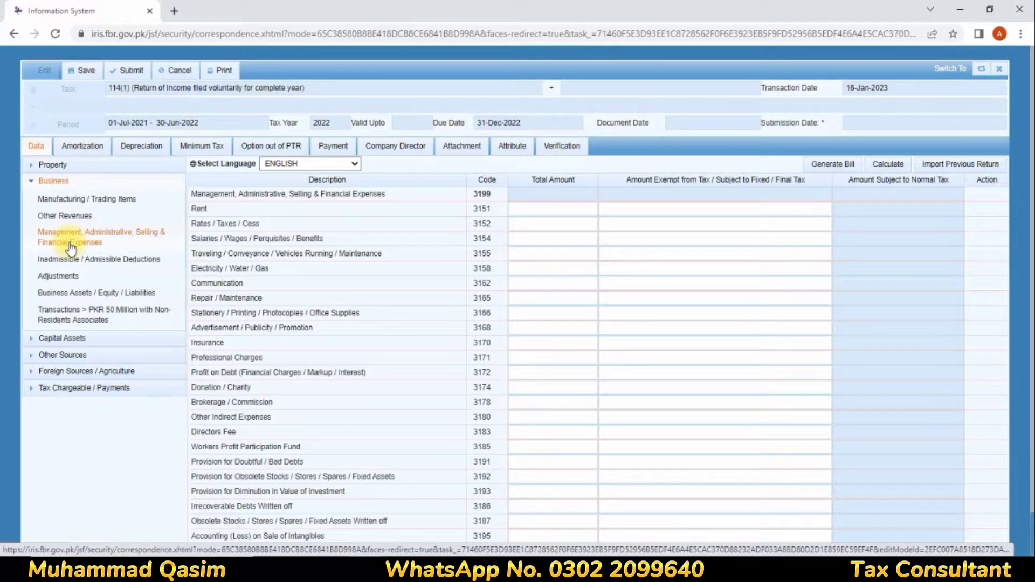
pyautogui.click(543, 223)
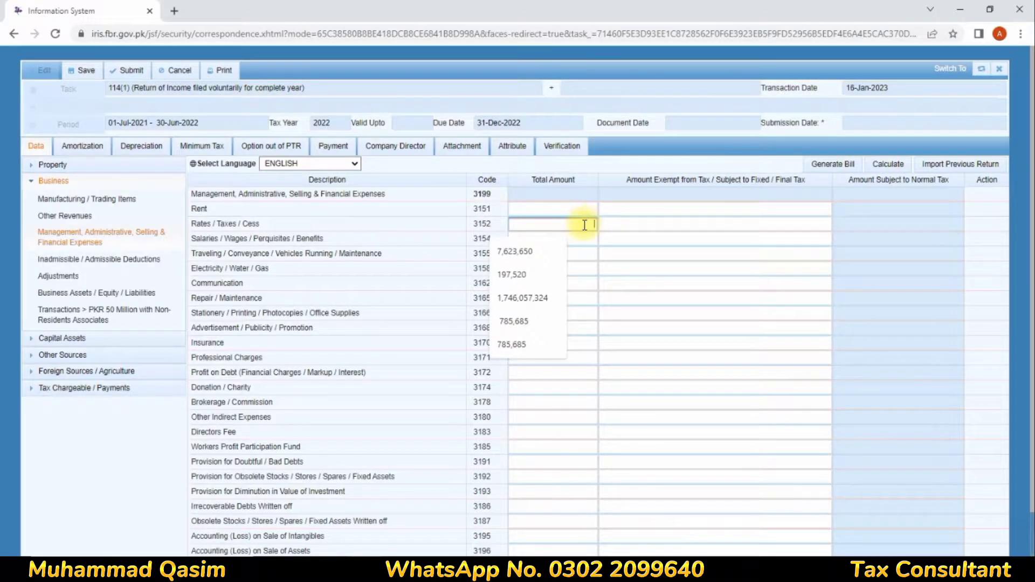
pyautogui.write('78')
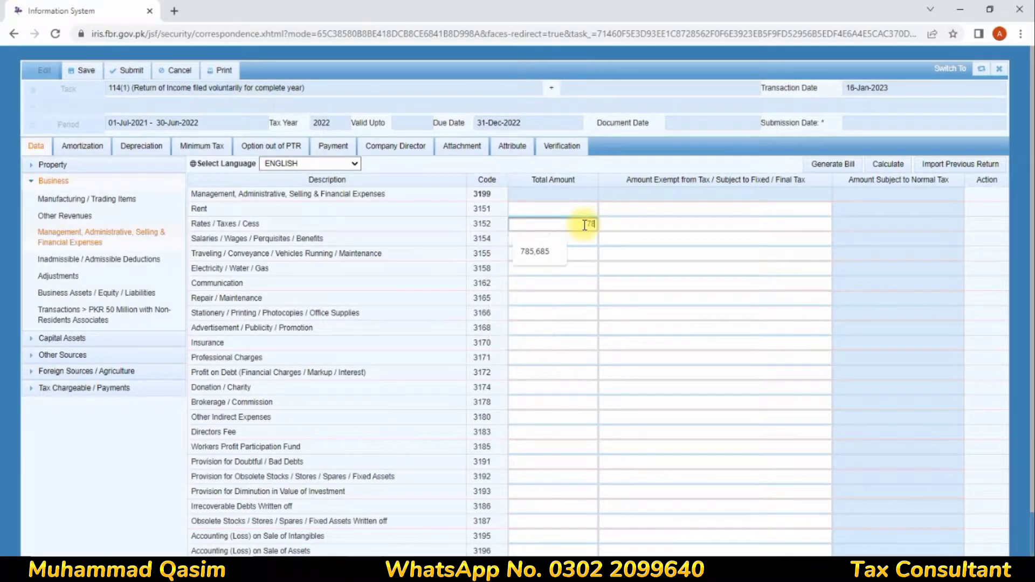
pyautogui.write('5685')
pyautogui.click(608, 226)
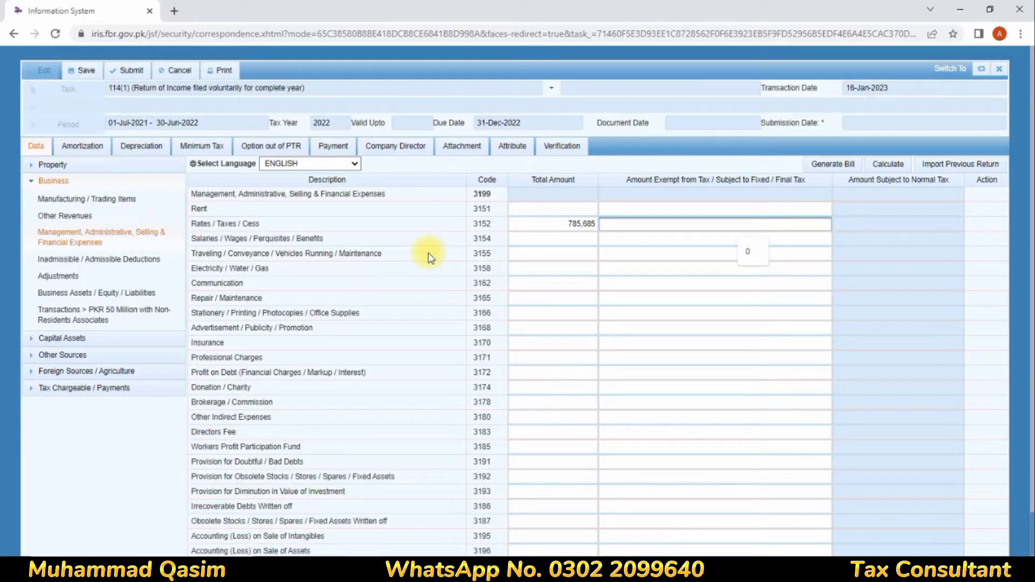
# Step: Enter 20,185,227 as the total amount for Salaries / Wages / Perquisites / Benefits in the management expenses
pyautogui.moveTo(224, 238); pyautogui.dragTo(405, 240)
pyautogui.click(519, 239)
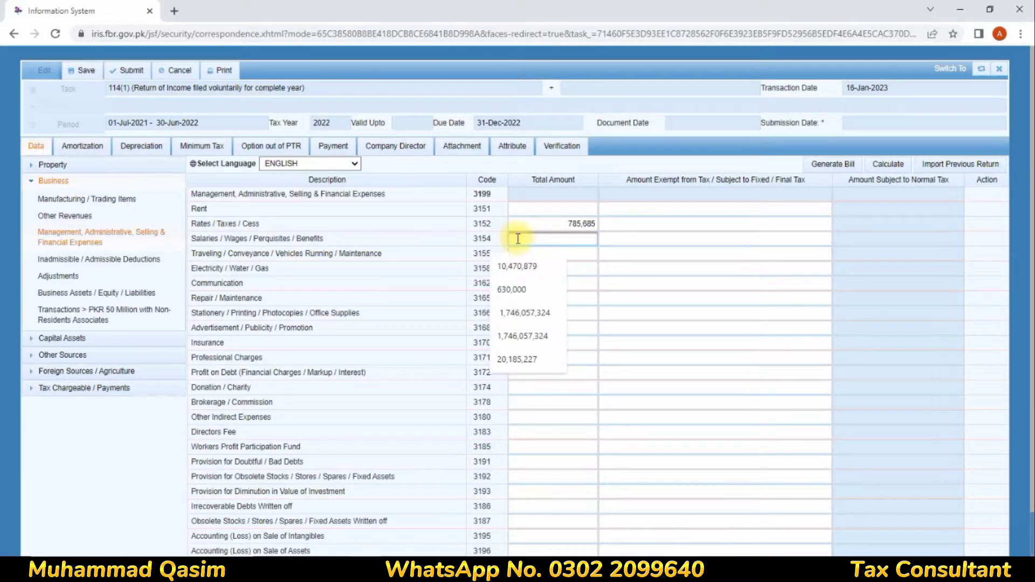
pyautogui.write('2')
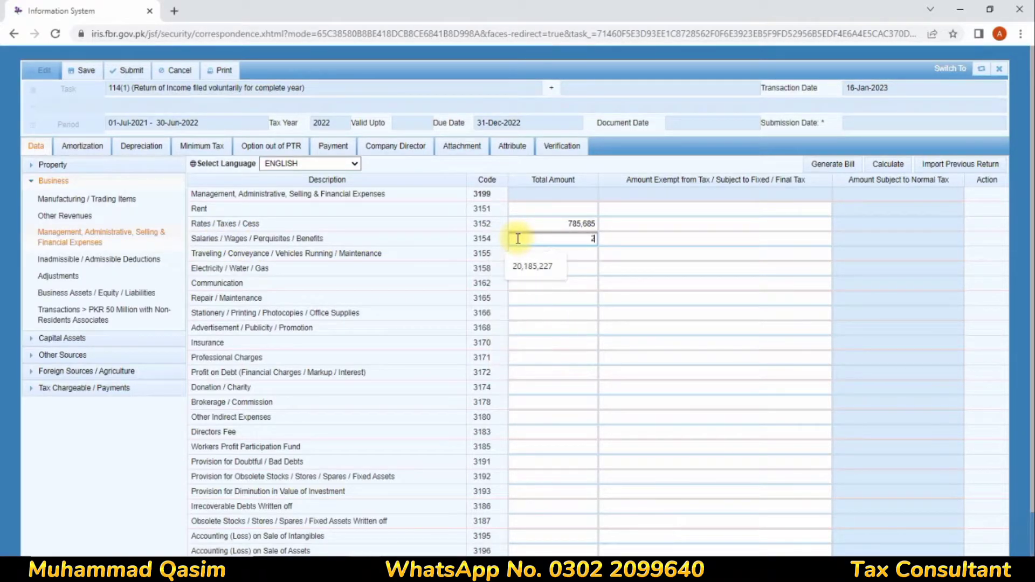
pyautogui.write('0185227')
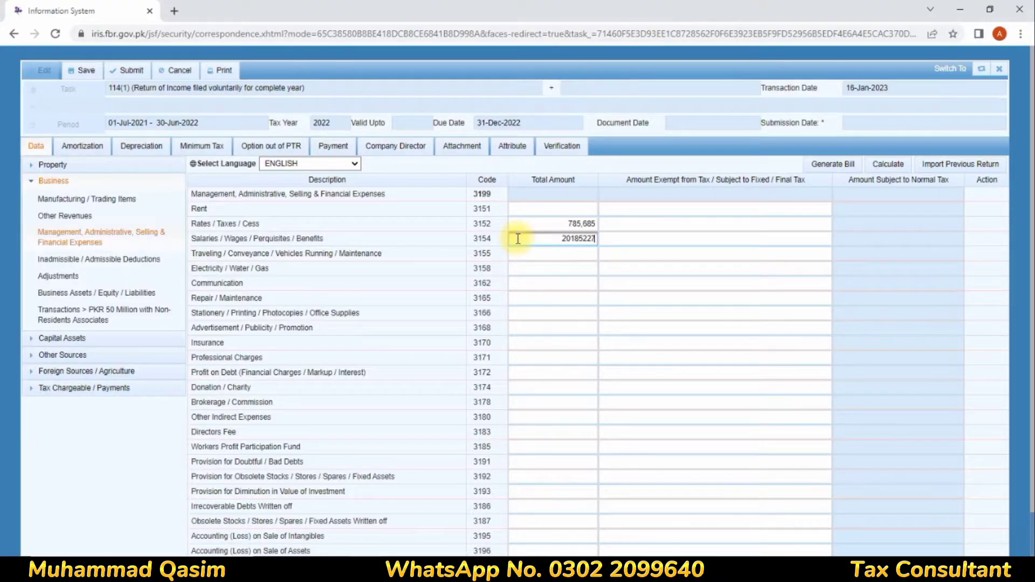
# Step: Enter 1,372,246 as the total amount for Traveling / Conveyance / Vehicles Running / Maintenance
pyautogui.click(539, 253)
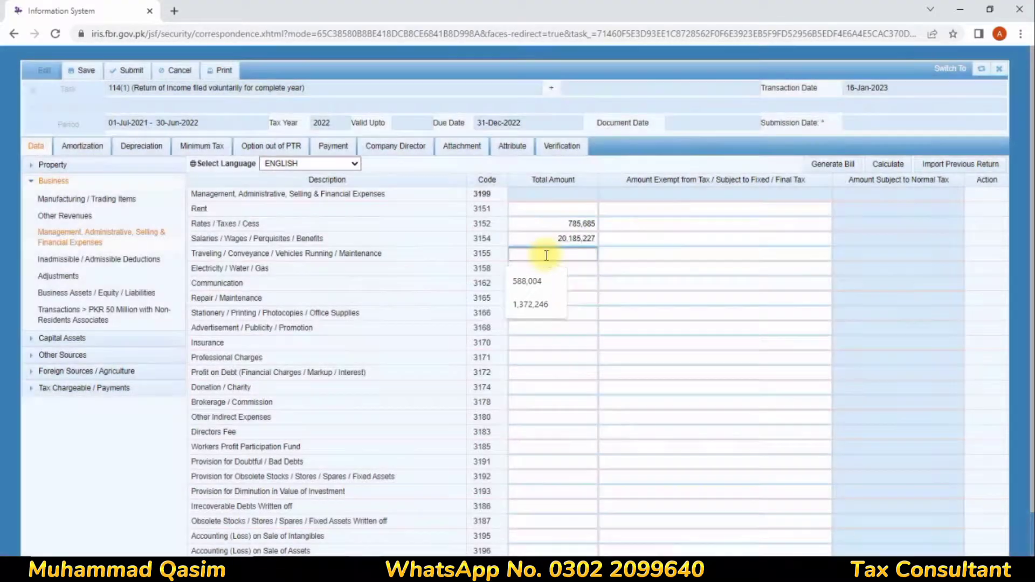
pyautogui.click(885, 165)
pyautogui.click(573, 267)
pyautogui.click(573, 256)
pyautogui.write('1374')
pyautogui.press('BackSpace')
pyautogui.press('BackSpace')
pyautogui.write('72246')
# Step: Enter 743,087 as the total amount for Electricity / Water / Gas in the management expenses
pyautogui.click(585, 269)
pyautogui.click(638, 268)
pyautogui.click(556, 270)
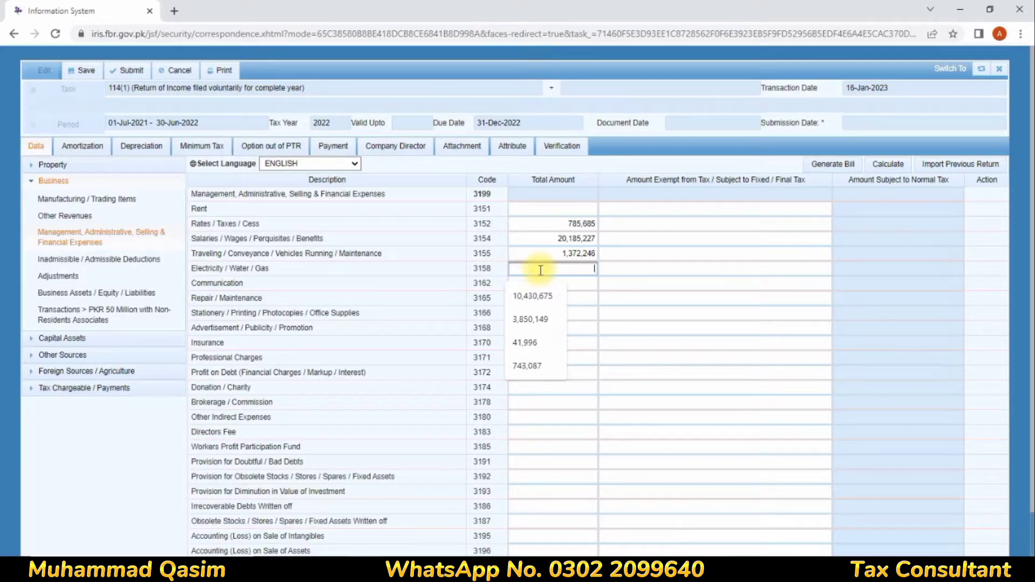
pyautogui.write('743')
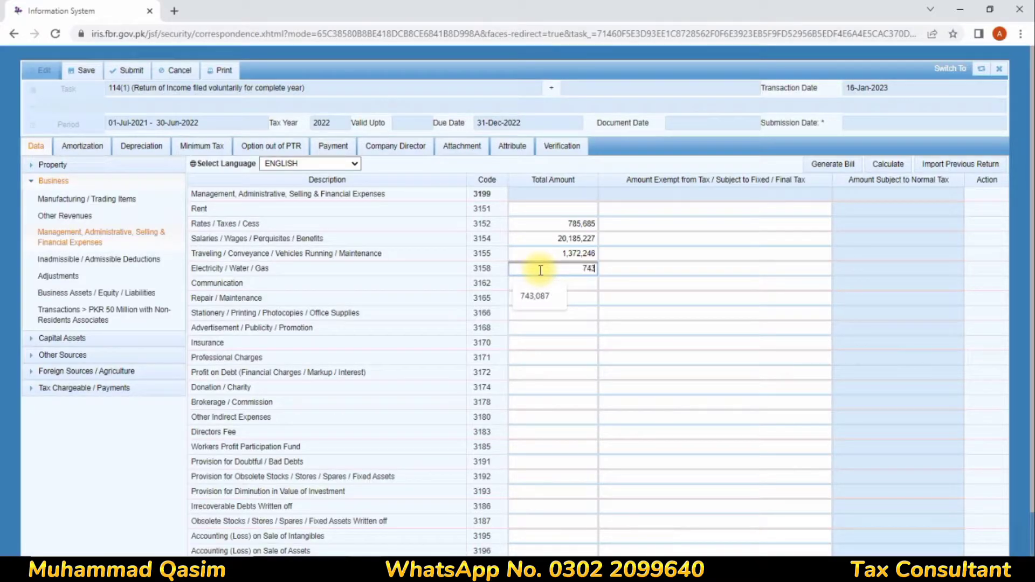
pyautogui.write('087')
pyautogui.click(542, 276)
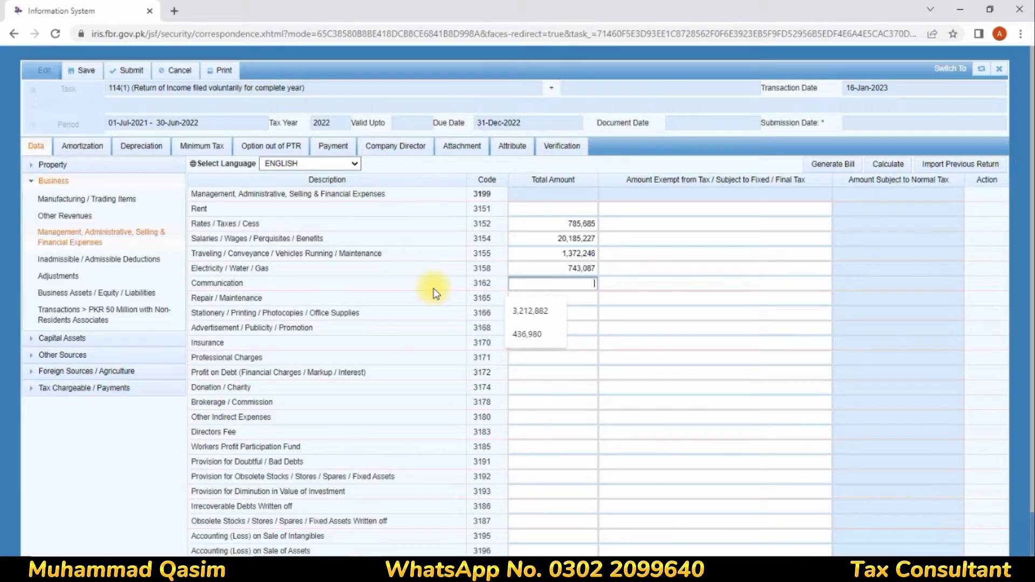
# Step: Enter total amounts of 436,980 for Communication and 354,524 for Repair / Maintenance in the management expenses
pyautogui.write('436')
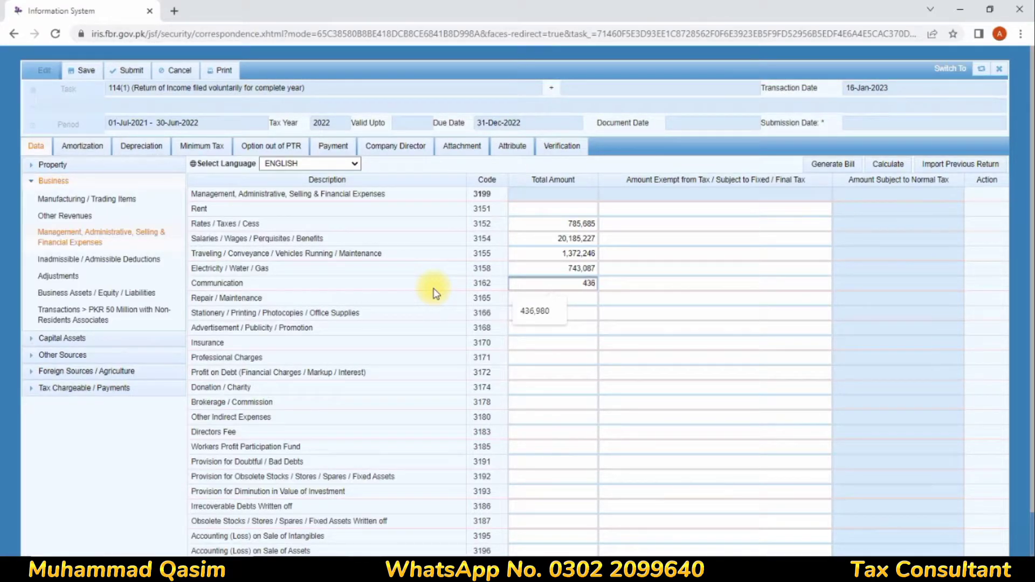
pyautogui.write('980')
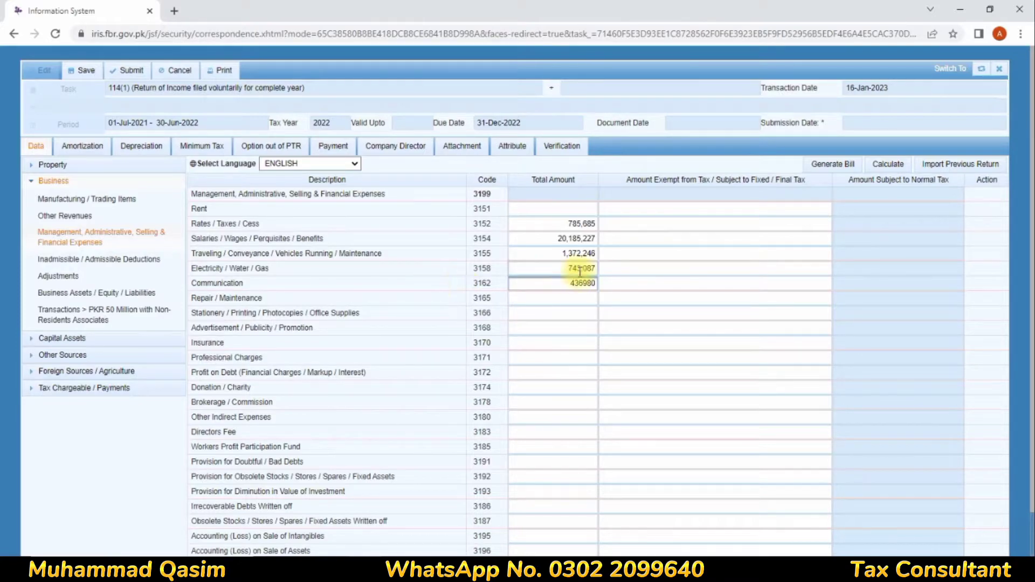
pyautogui.click(580, 297)
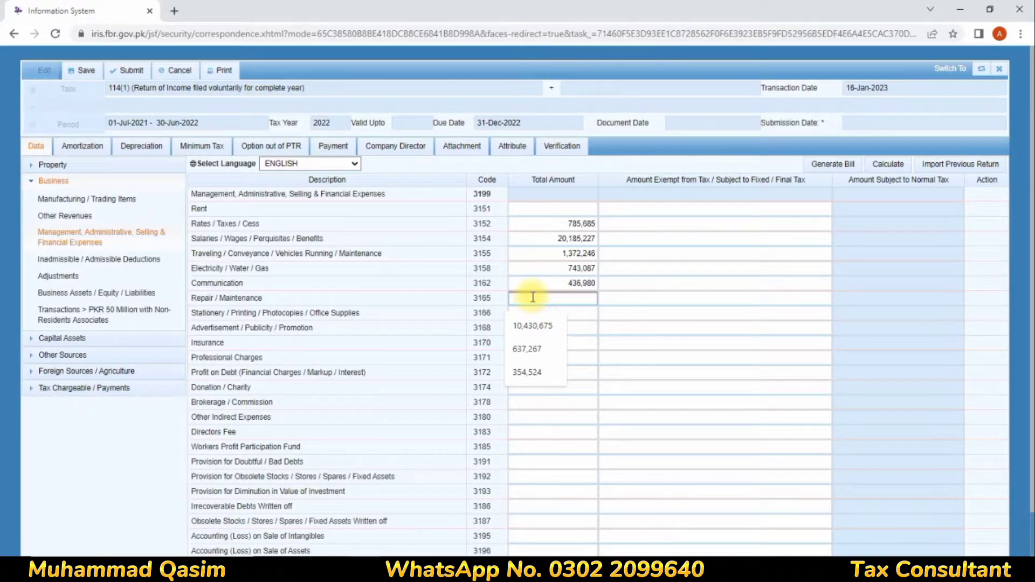
pyautogui.write('354')
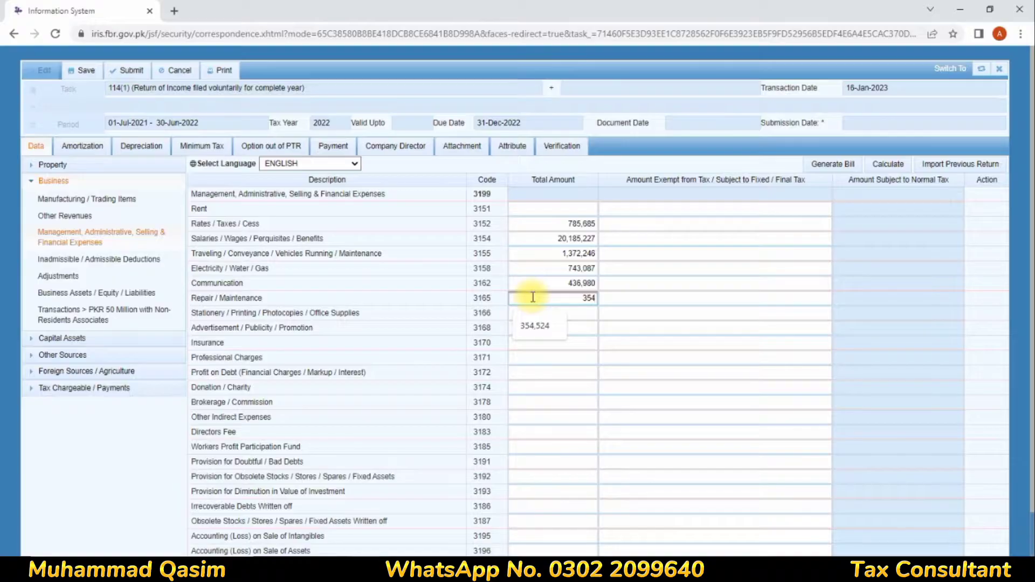
pyautogui.write('524')
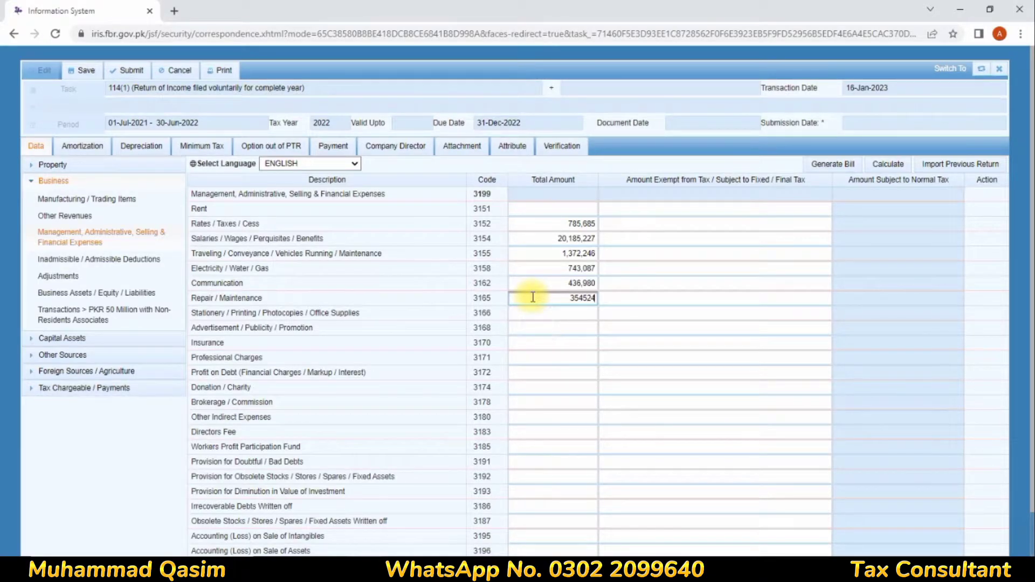
# Step: Enter total amounts of 134,201 for Stationery / Printing / Photocopies / Office Supplies and 369,000 for Insurance
pyautogui.click(567, 312)
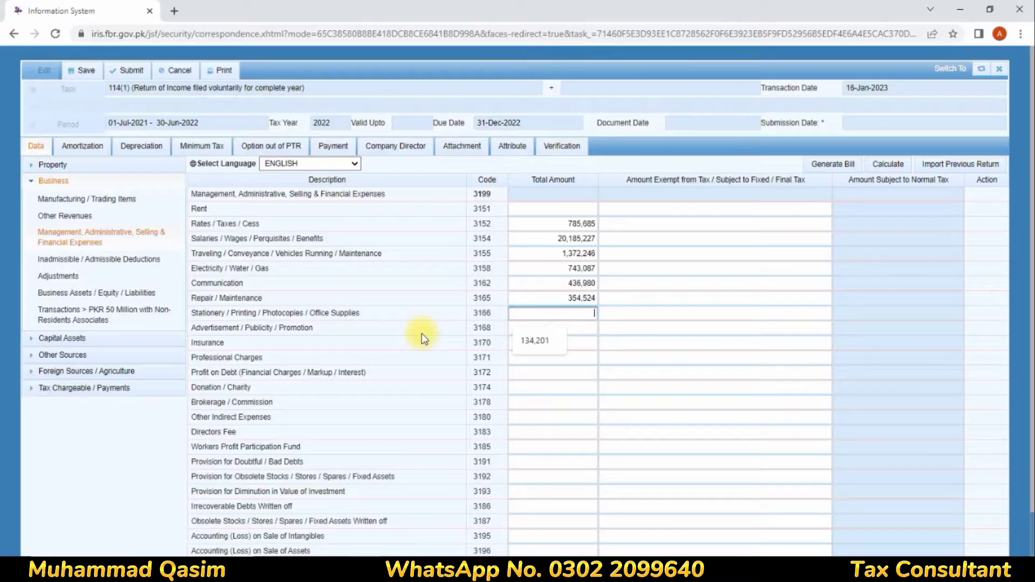
pyautogui.write('134201')
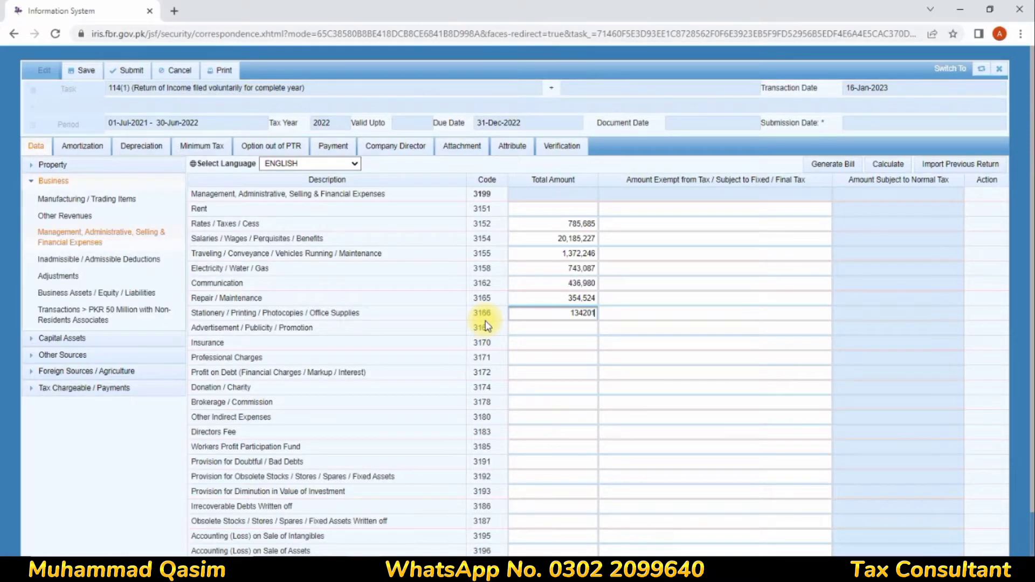
pyautogui.click(572, 326)
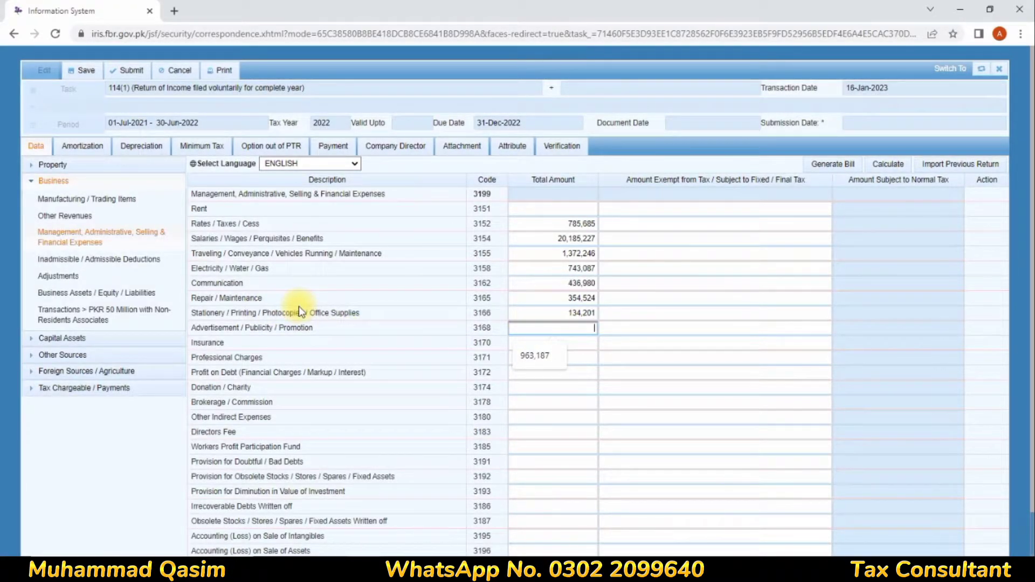
pyautogui.click(585, 342)
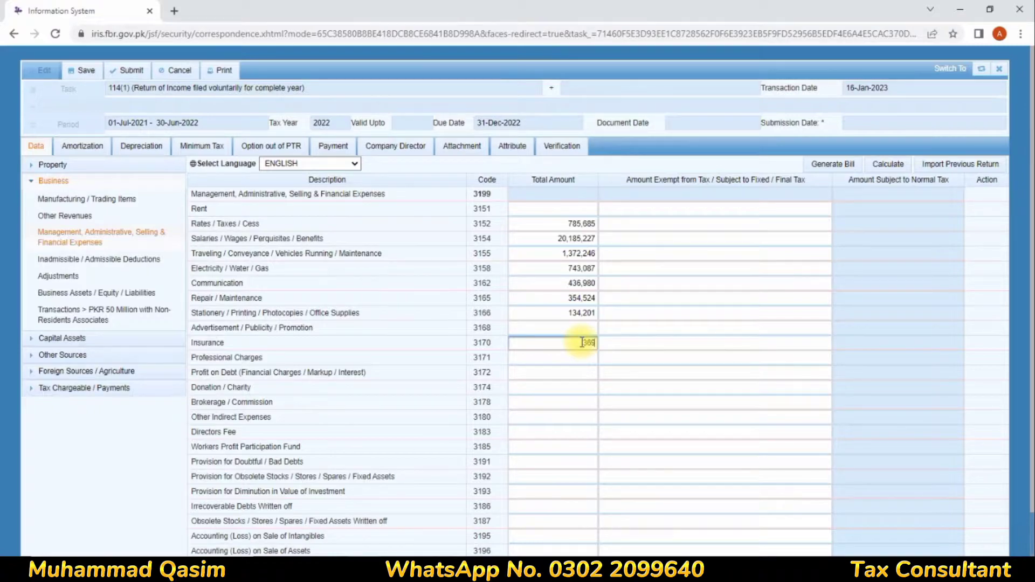
pyautogui.write('000')
# Step: Enter total amounts of 392,849 for Professional Charges and 1,156,074 for Profit on Debt (Financial Charges / Markup / Interest)
pyautogui.click(583, 354)
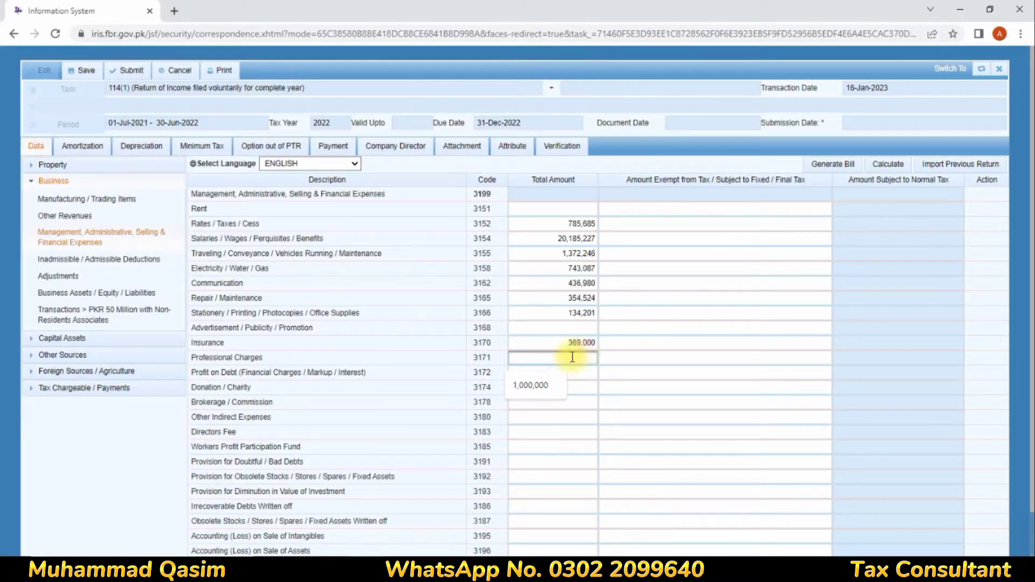
pyautogui.moveTo(201, 343); pyautogui.dragTo(630, 340)
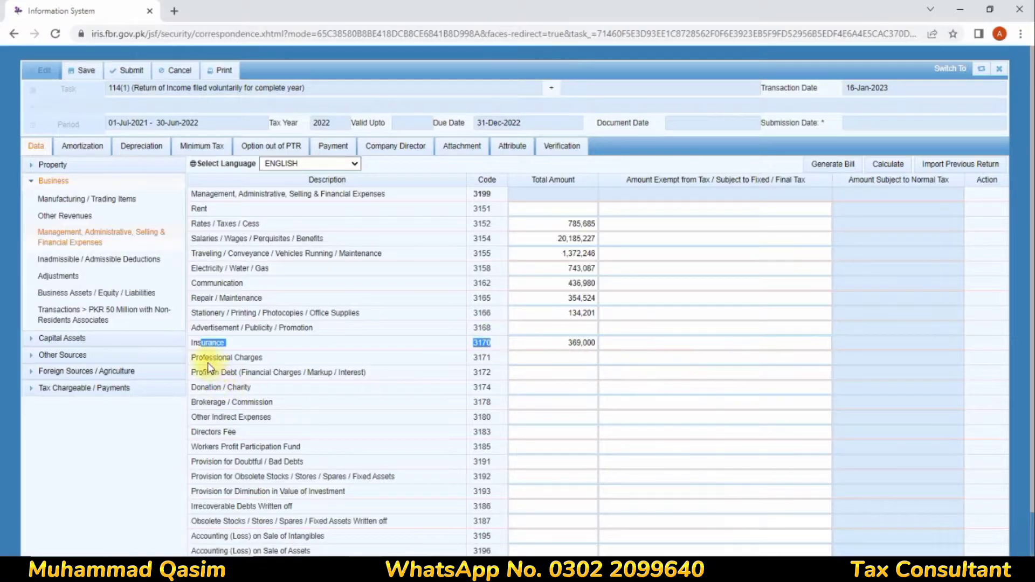
pyautogui.click(594, 356)
pyautogui.write('392849')
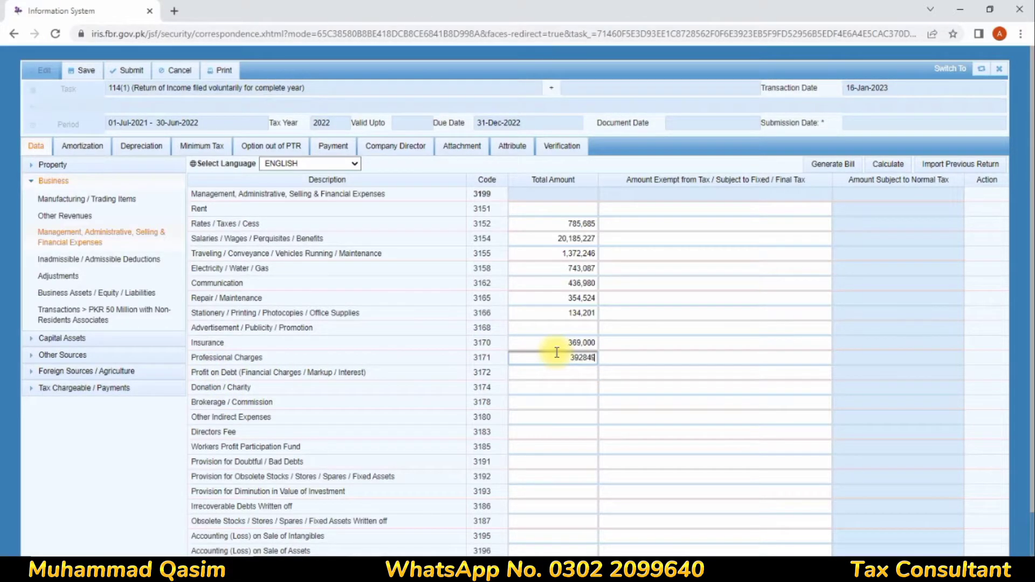
pyautogui.click(566, 374)
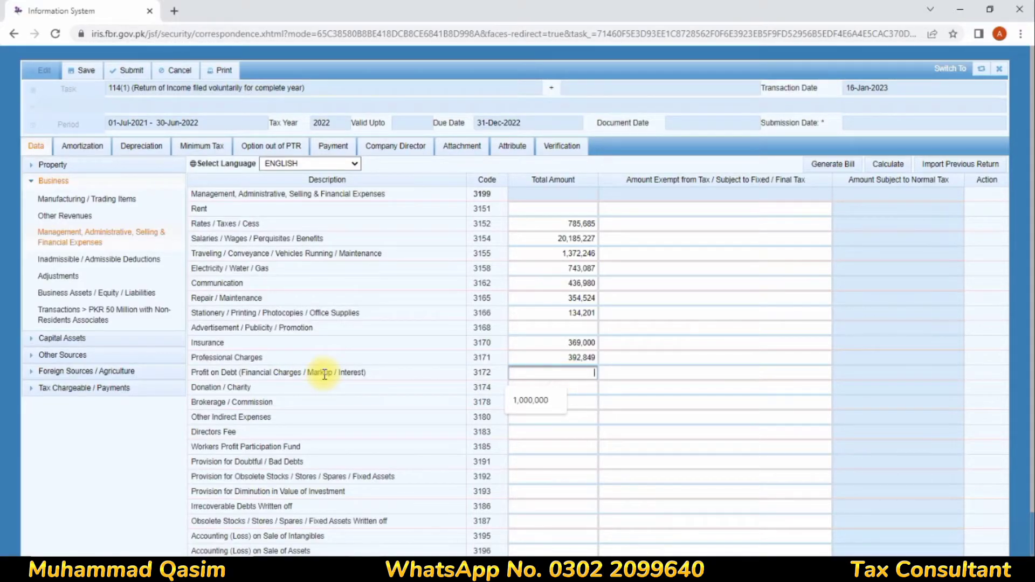
pyautogui.write('1156074')
# Step: Enter total amounts of 267,083 for Donation / Charity and 1,287,252 for Other Indirect Expenses
pyautogui.click(521, 387)
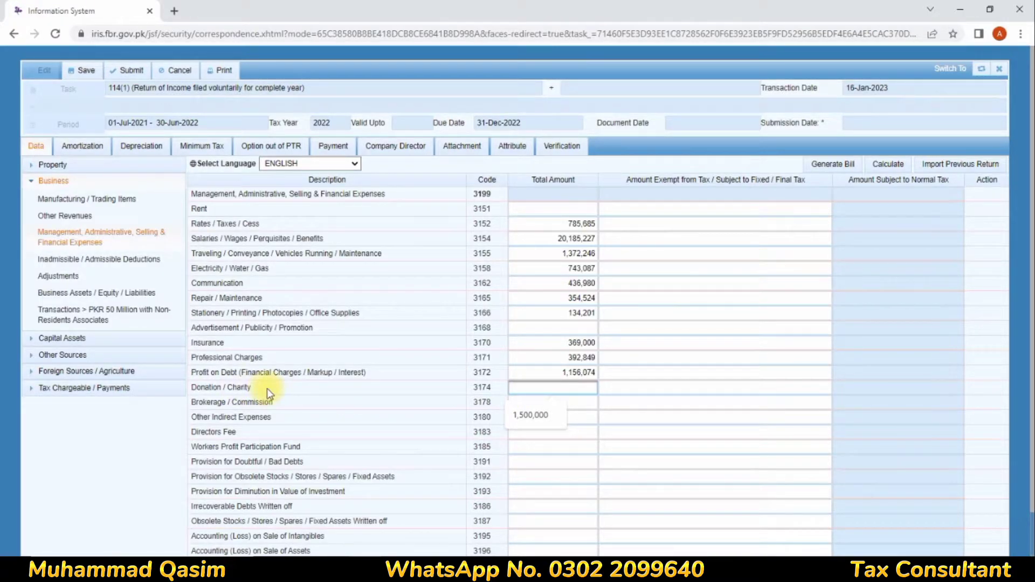
pyautogui.write('267083')
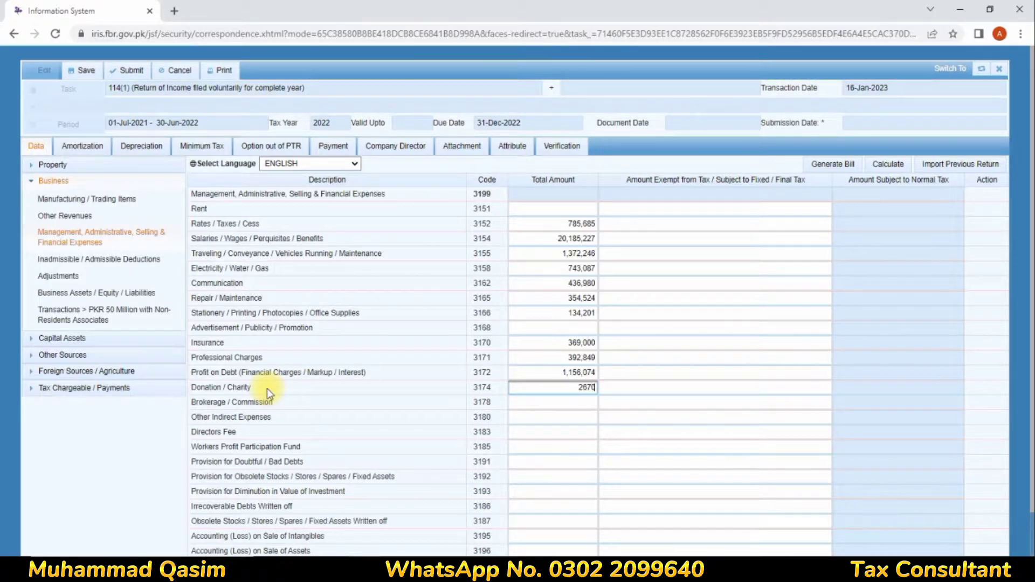
pyautogui.click(558, 407)
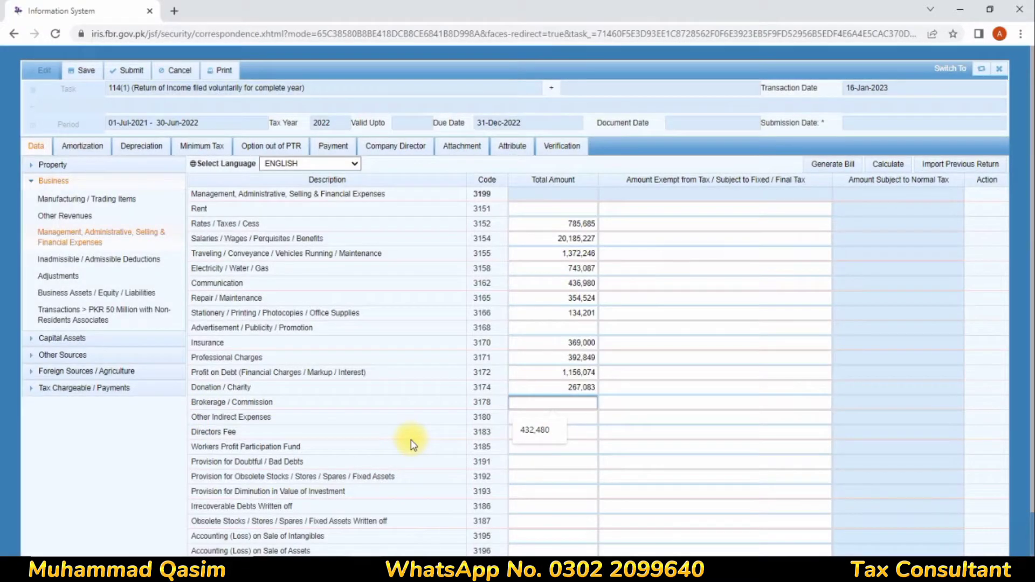
pyautogui.moveTo(203, 417); pyautogui.dragTo(491, 421)
pyautogui.click(548, 412)
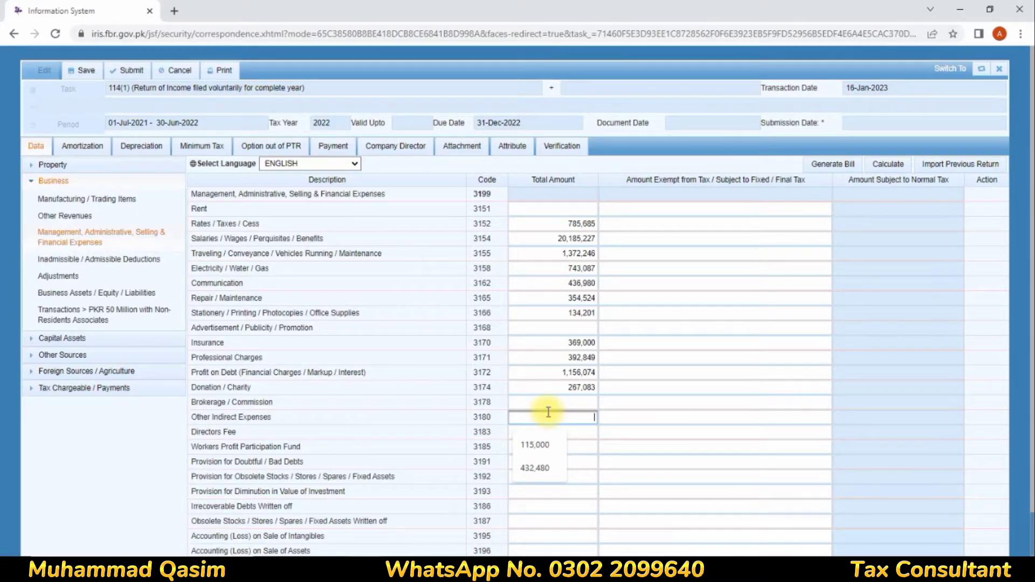
pyautogui.write('1,287,25')
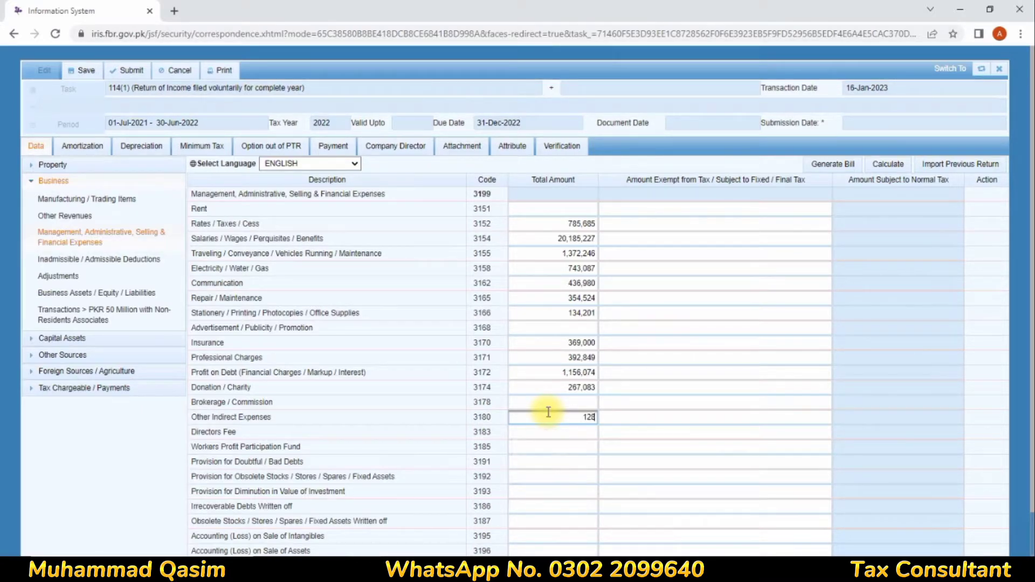
pyautogui.write('252')
# Step: Enter 446,890 as the total amount for Accounting Depreciation and calculate the management expenses total
pyautogui.click(548, 432)
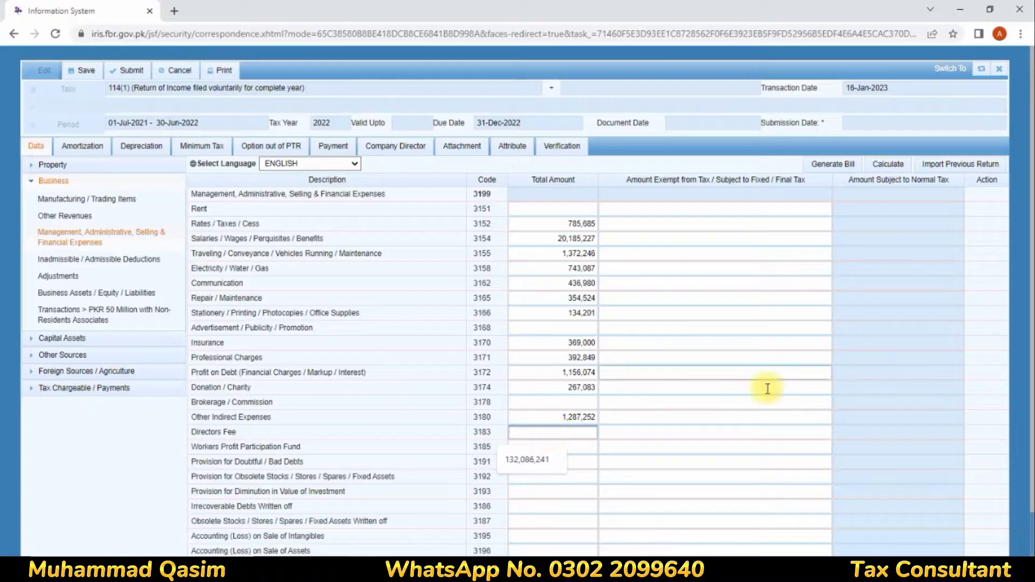
pyautogui.scroll(-1, 324, 485)
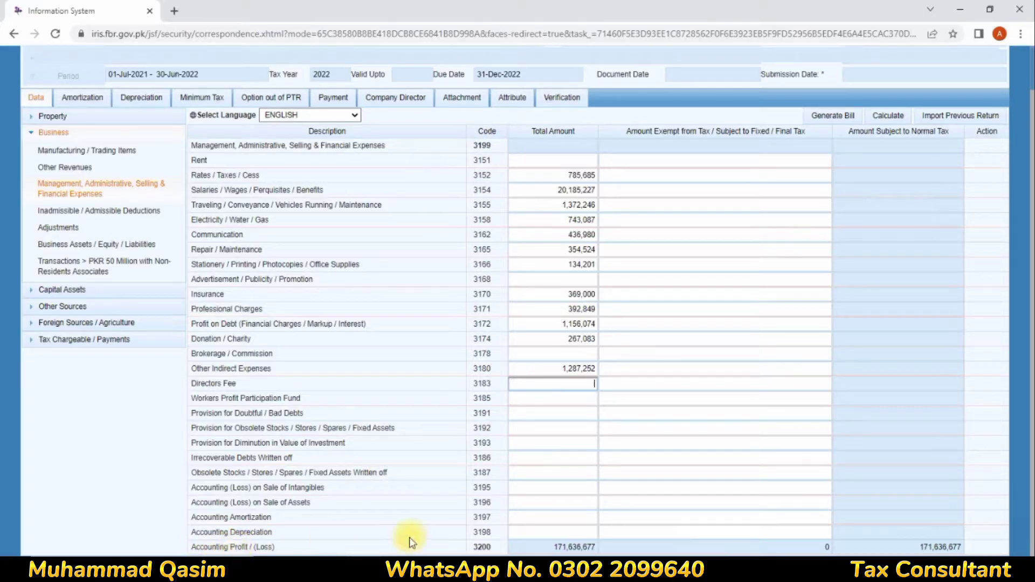
pyautogui.click(556, 533)
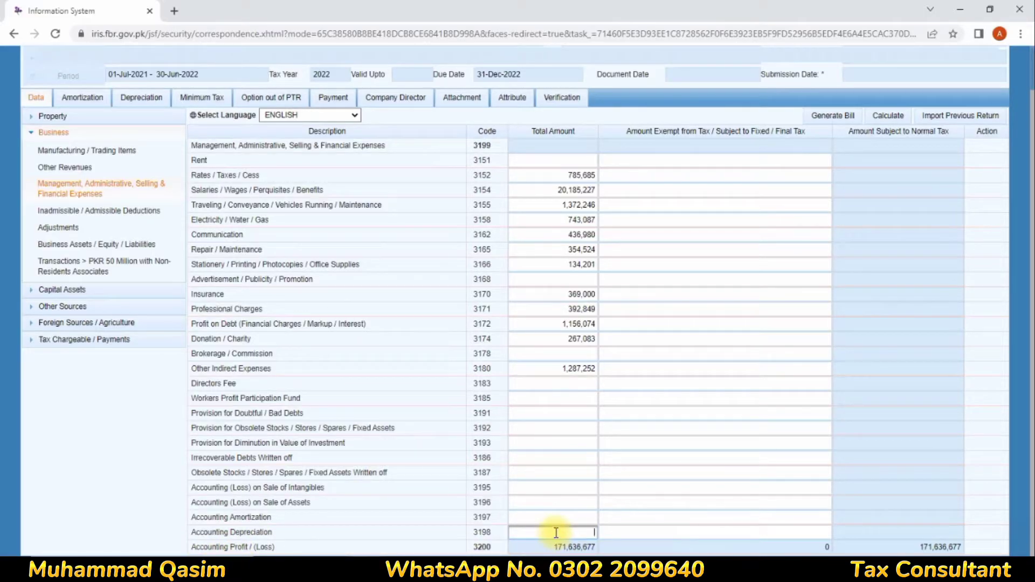
pyautogui.moveTo(263, 532); pyautogui.dragTo(546, 531)
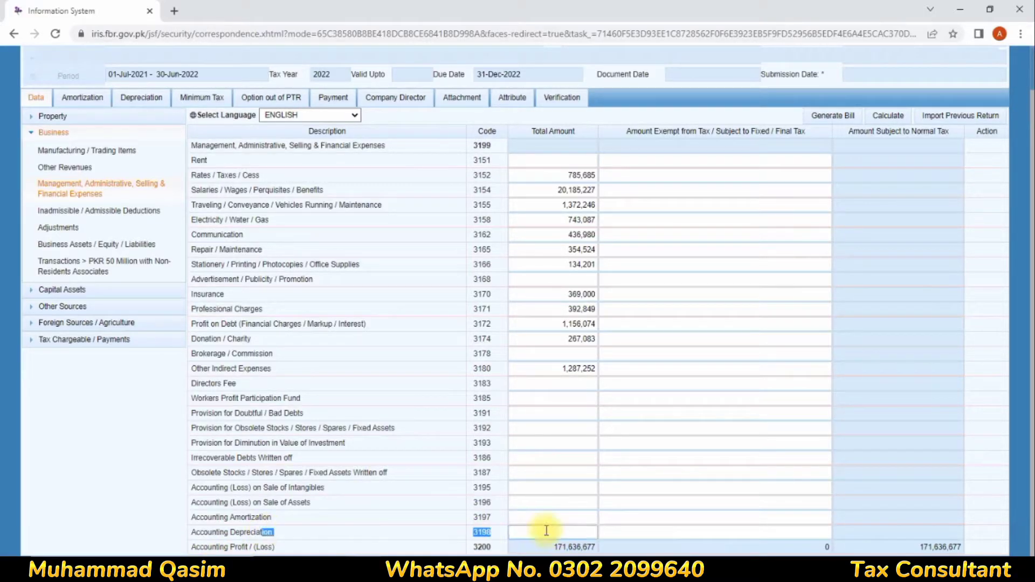
pyautogui.click(546, 531)
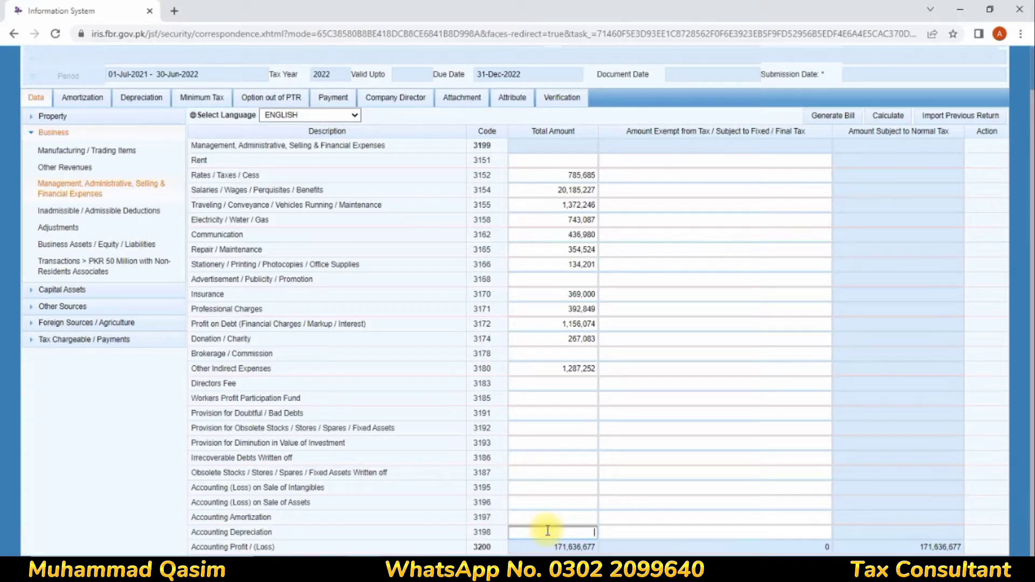
pyautogui.write('446,890')
pyautogui.click(551, 472)
pyautogui.click(887, 117)
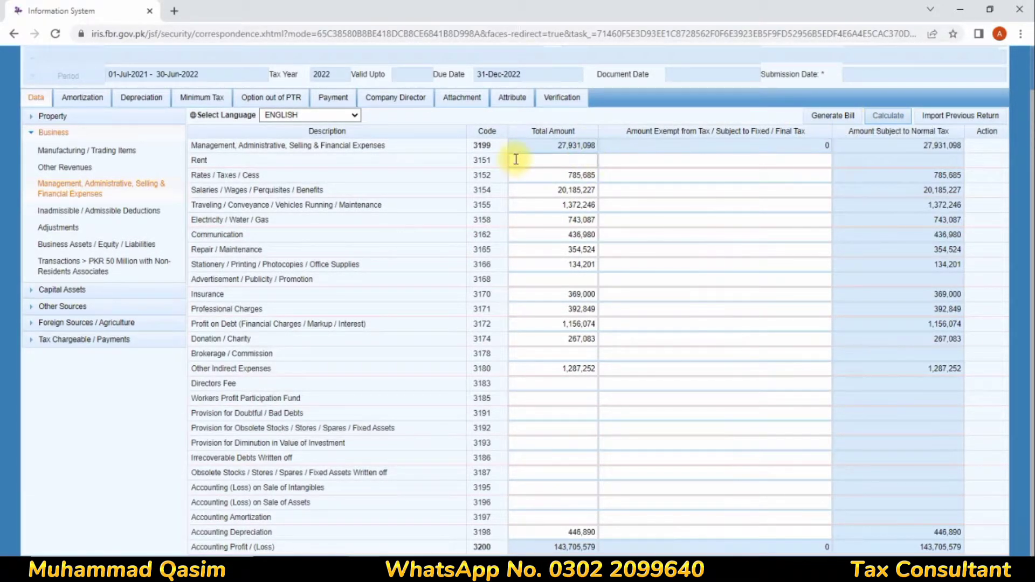
pyautogui.click(546, 149)
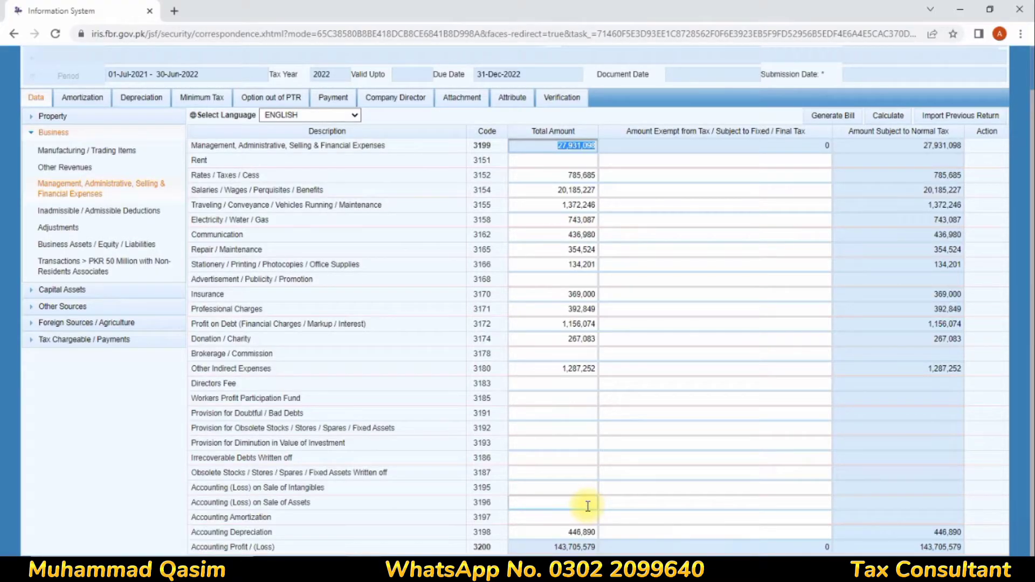
# Step: In the depreciation schedule from 1st July 2020, enter 82,895,648 as the WDV (BF) for Plant / Machinery (not Otherwise specified)
pyautogui.click(144, 104)
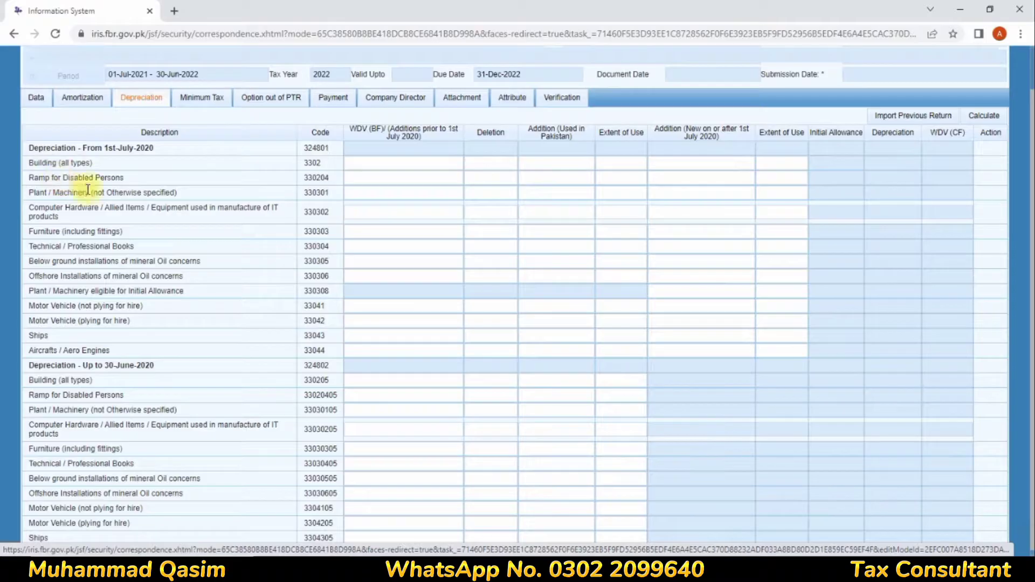
pyautogui.moveTo(53, 192); pyautogui.dragTo(141, 193)
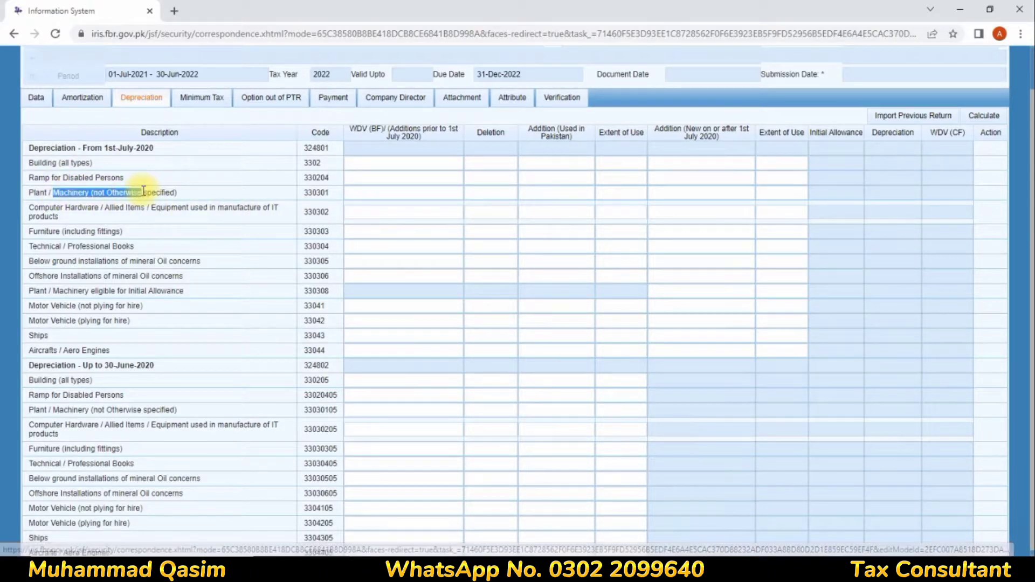
pyautogui.click(355, 188)
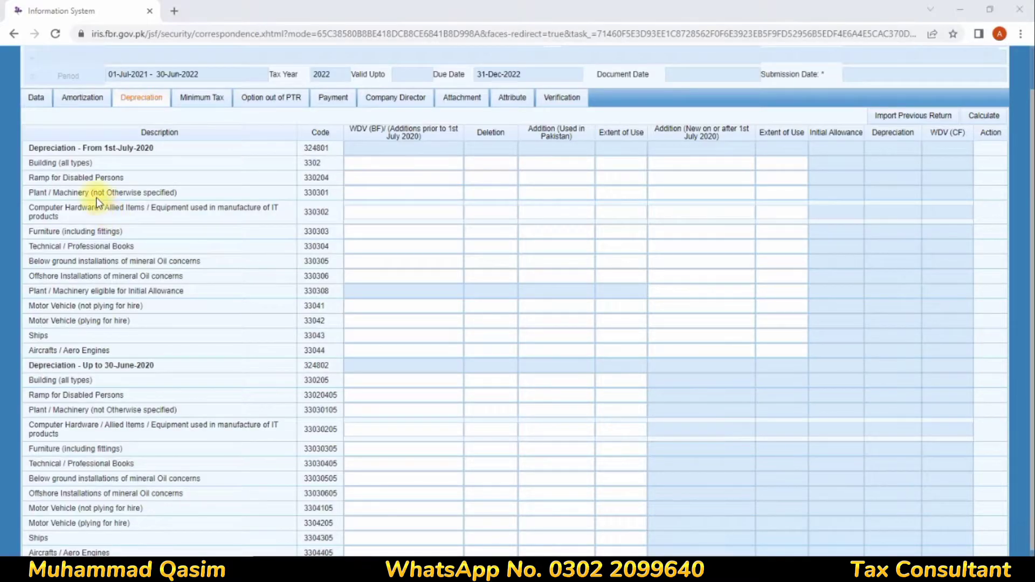
pyautogui.click(366, 196)
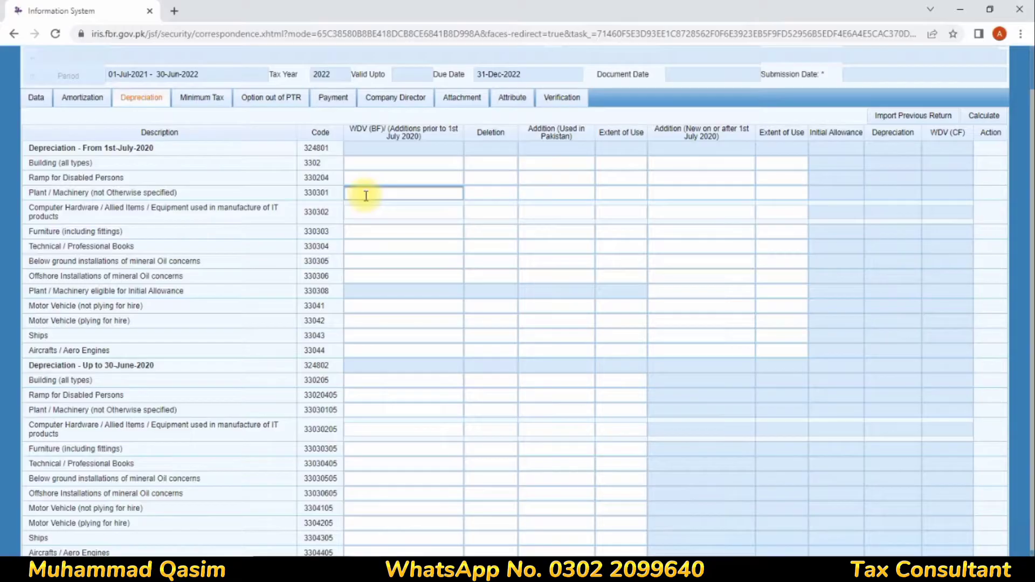
pyautogui.write('82897')
pyautogui.write('648')
pyautogui.click(363, 208)
pyautogui.click(400, 190)
pyautogui.click(423, 192)
# Step: Enter 33,559,147 as the Plant / Machinery Addition (Used in Pakistan) with an extent of use of 100
pyautogui.click(562, 194)
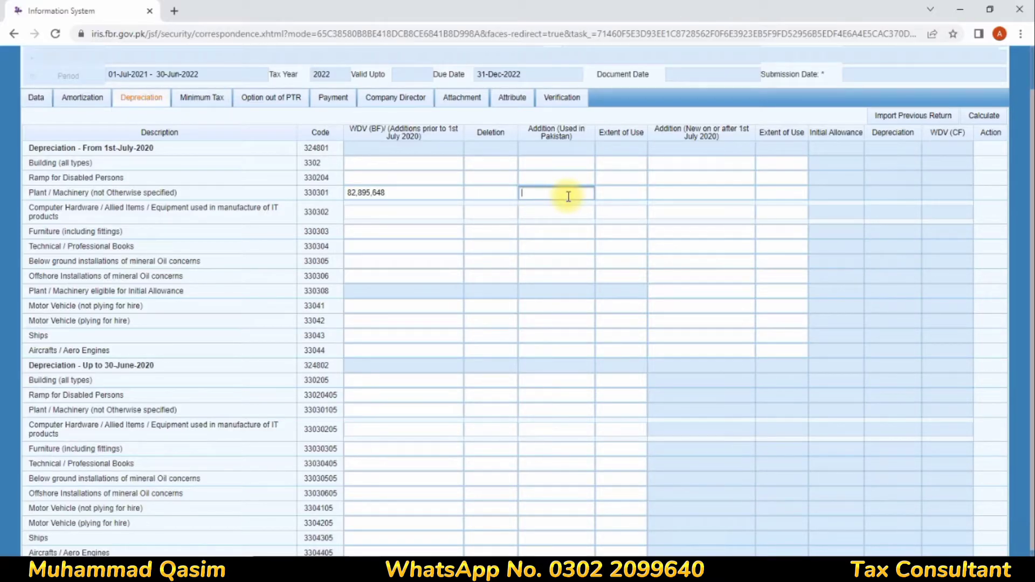
pyautogui.write('33559147')
pyautogui.click(624, 193)
pyautogui.write('100')
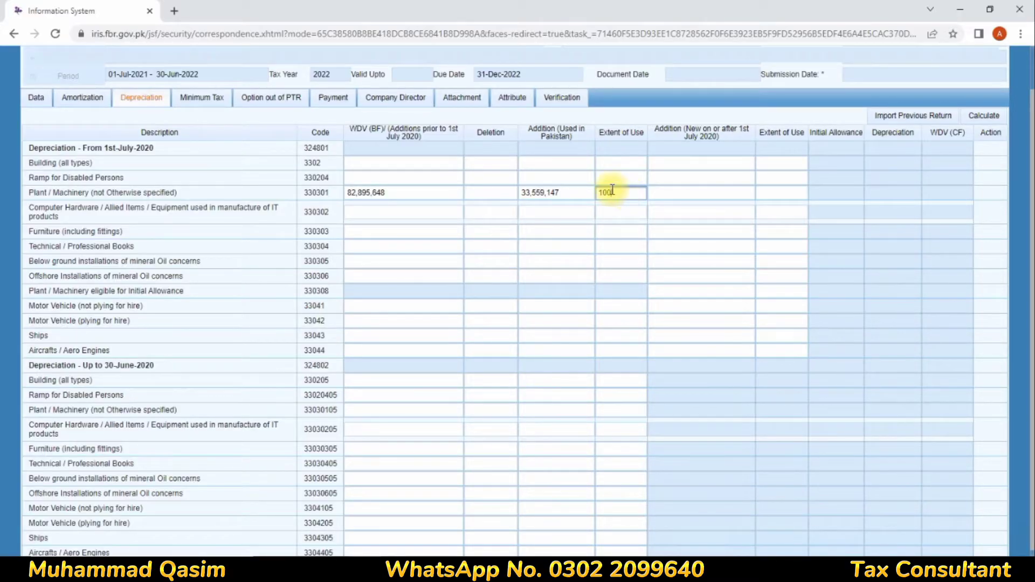
# Step: Move the Plant / Machinery addition of 33,559,147 to New on or after 1st July 2020 with extent of use 100, and calculate depreciation
pyautogui.click(538, 195)
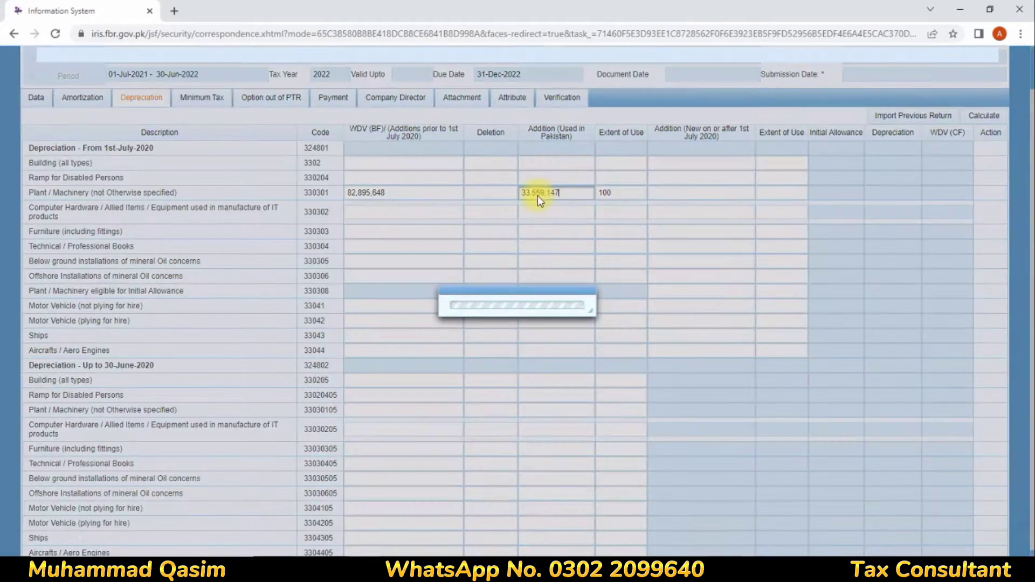
pyautogui.press('BackSpace')
pyautogui.click(722, 193)
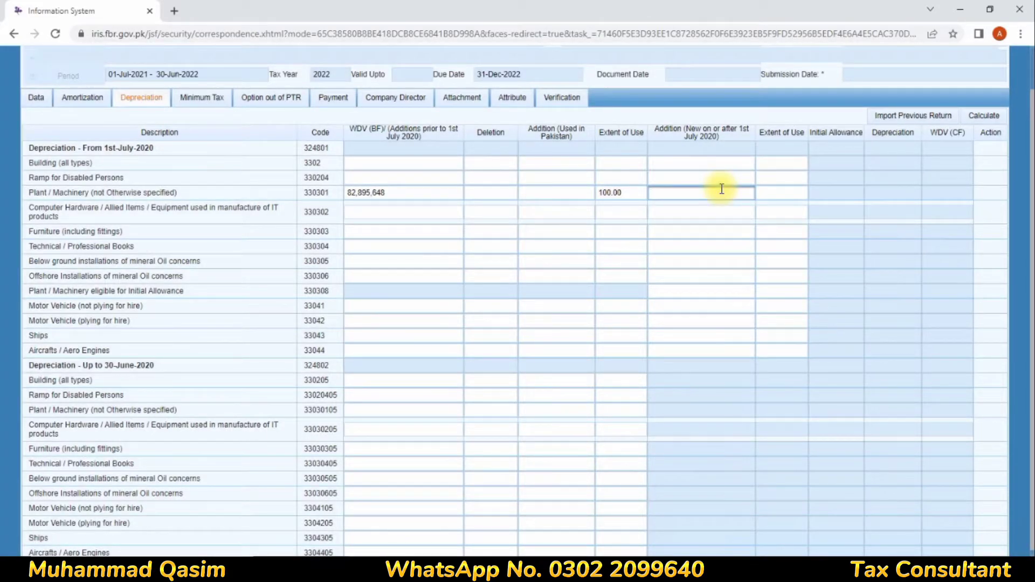
pyautogui.write('33559147')
pyautogui.click(784, 188)
pyautogui.write('100')
pyautogui.click(783, 212)
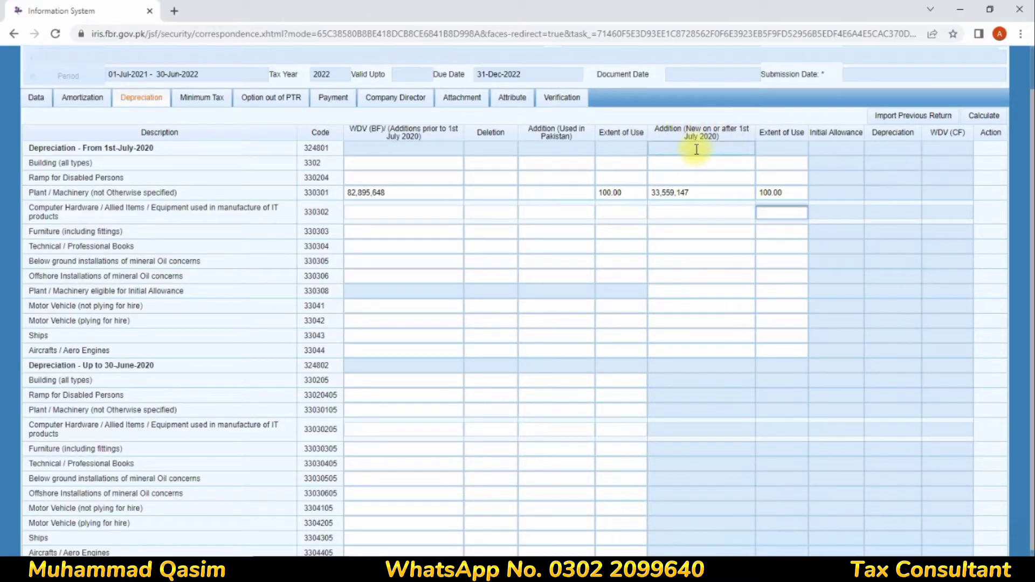
pyautogui.click(982, 117)
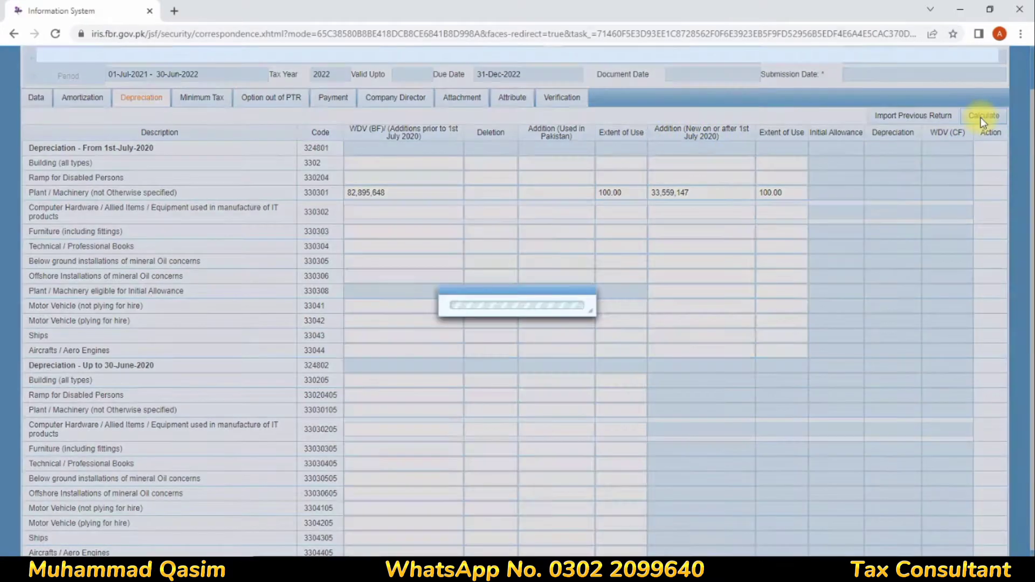
# Step: Recalculate the depreciation schedule and return to the return's Management, Administrative, Selling & Financial Expenses data
pyautogui.click(981, 119)
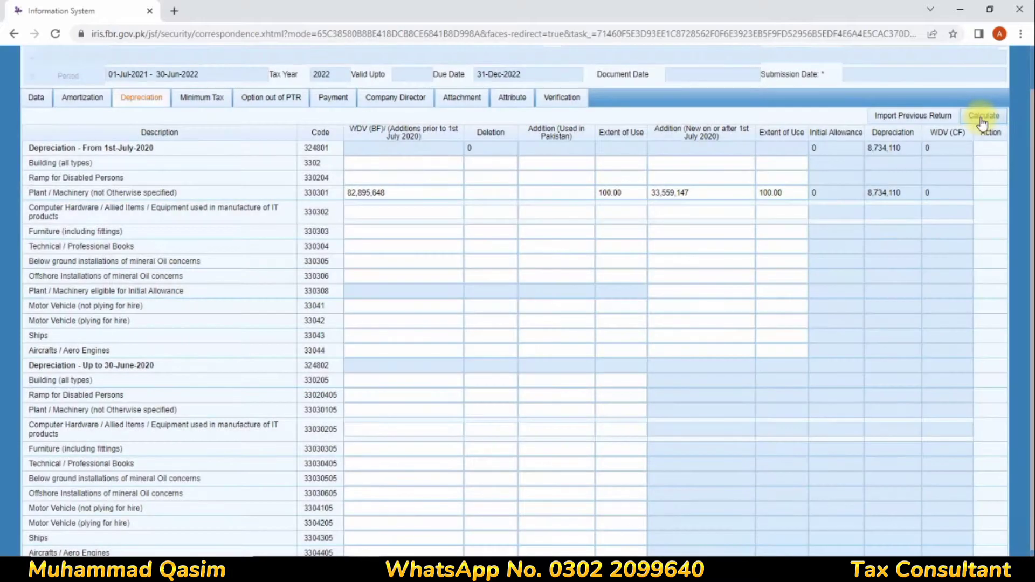
pyautogui.click(982, 120)
pyautogui.click(34, 99)
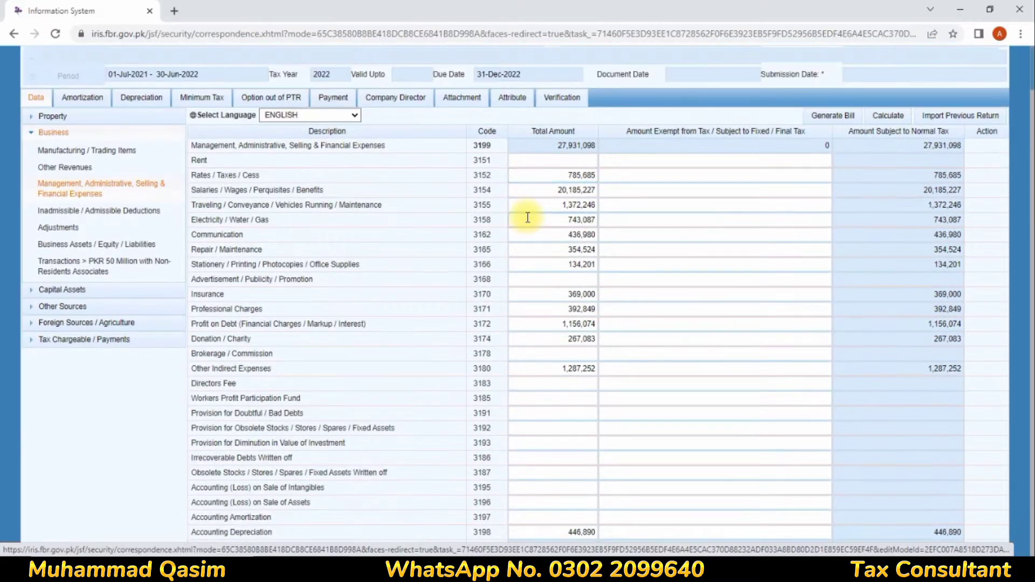
# Step: Open the Computations under Tax Chargeable / Payments and check the Normal Income Tax amount
pyautogui.click(71, 339)
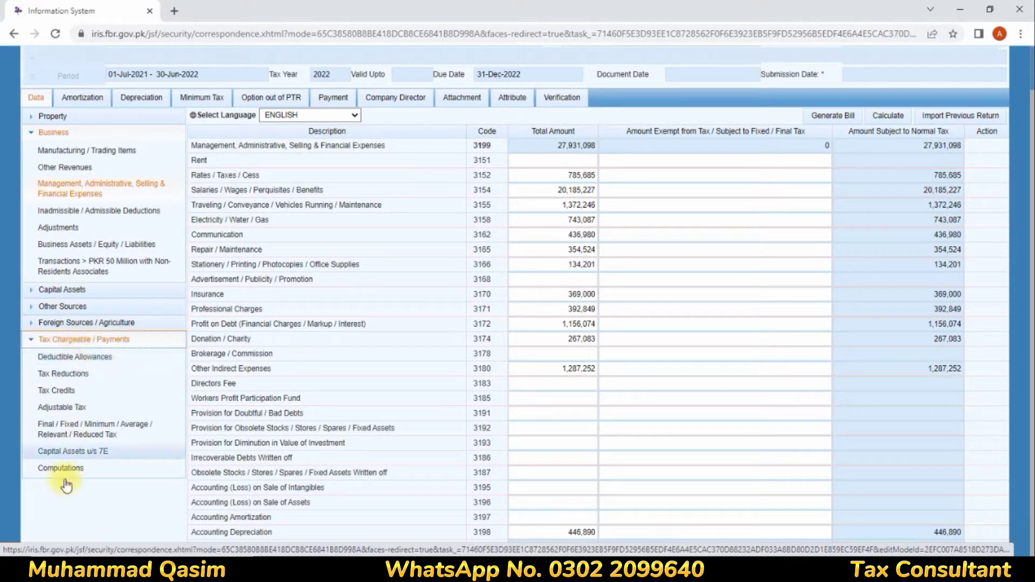
pyautogui.click(60, 468)
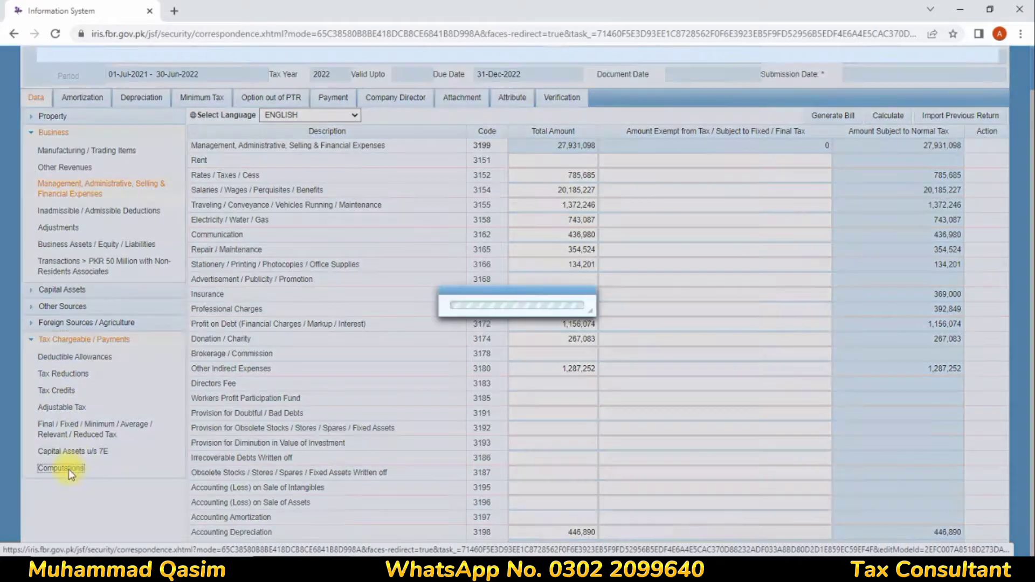
pyautogui.scroll(-2, 582, 301)
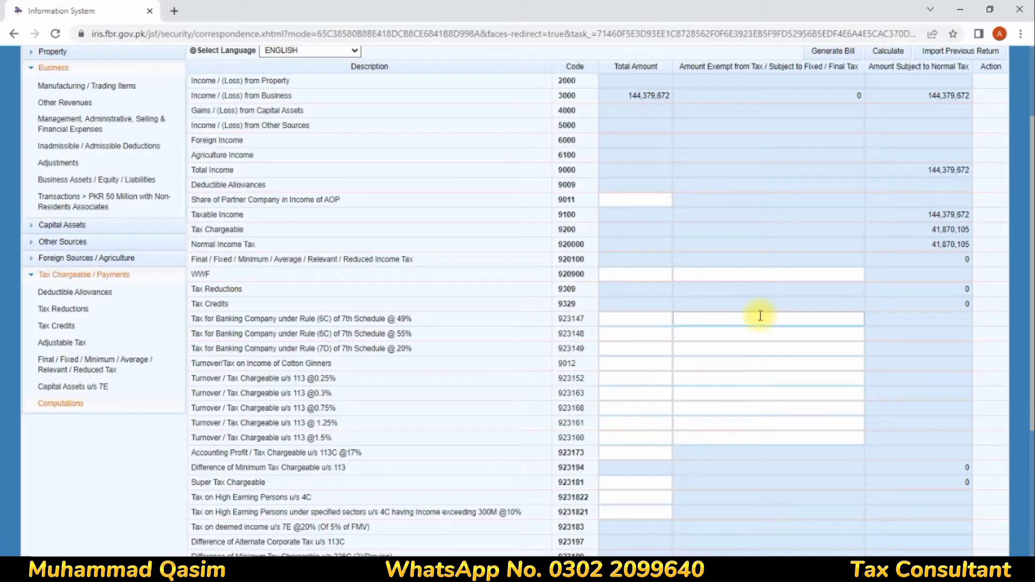
pyautogui.moveTo(923, 248); pyautogui.dragTo(979, 251)
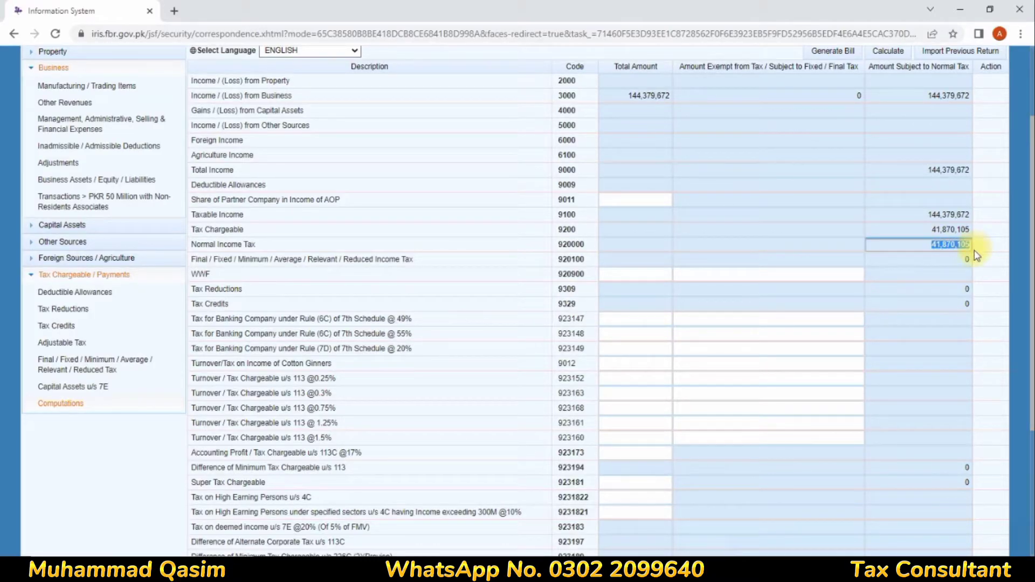
pyautogui.scroll(3, 730, 222)
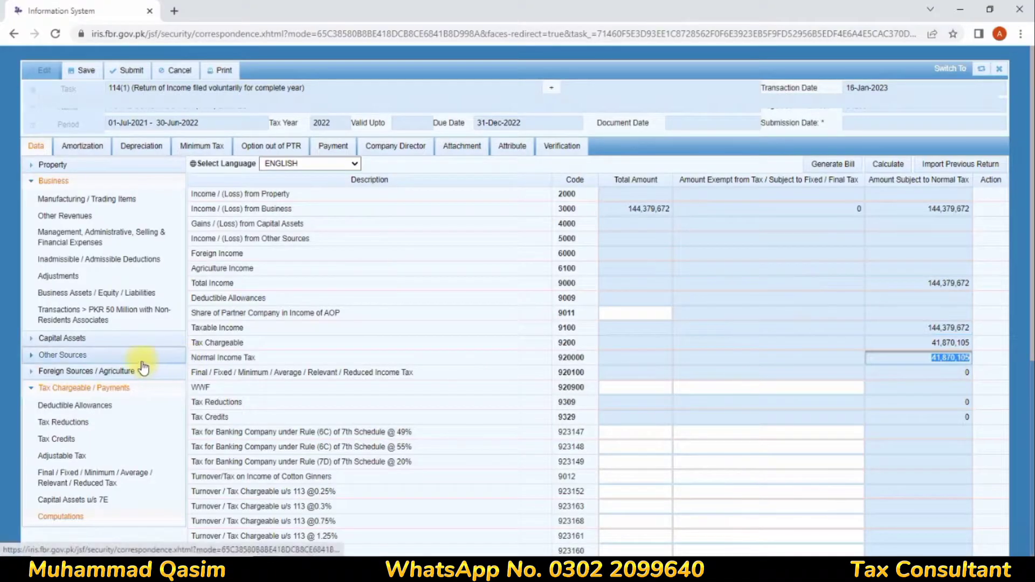
# Step: Under Final / Fixed / Minimum / Average / Relevant / Reduced Tax, find the 6.5% contract receipts row and enter 1,006,063,815 as Receipts / Value
pyautogui.click(36, 395)
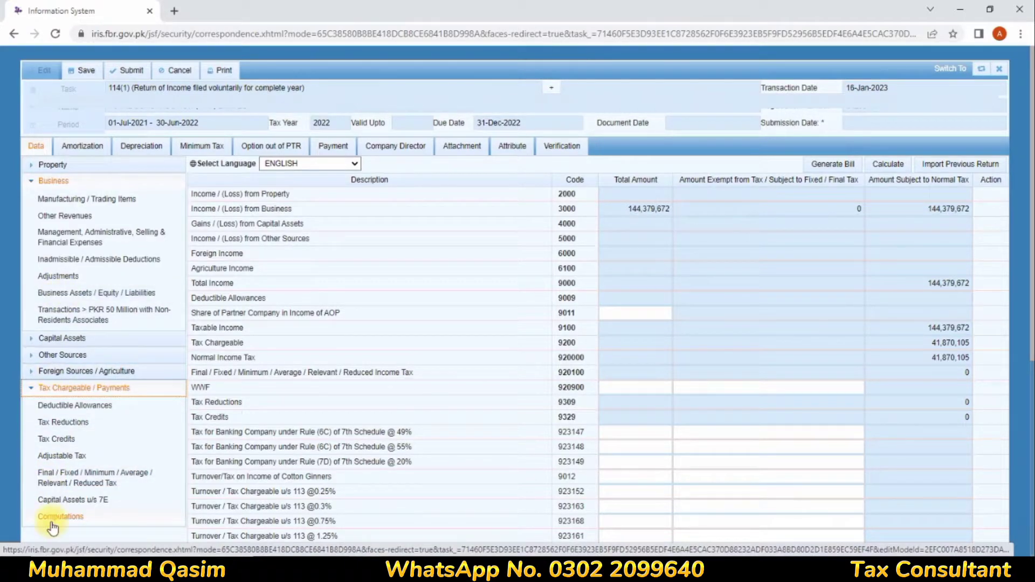
pyautogui.click(52, 487)
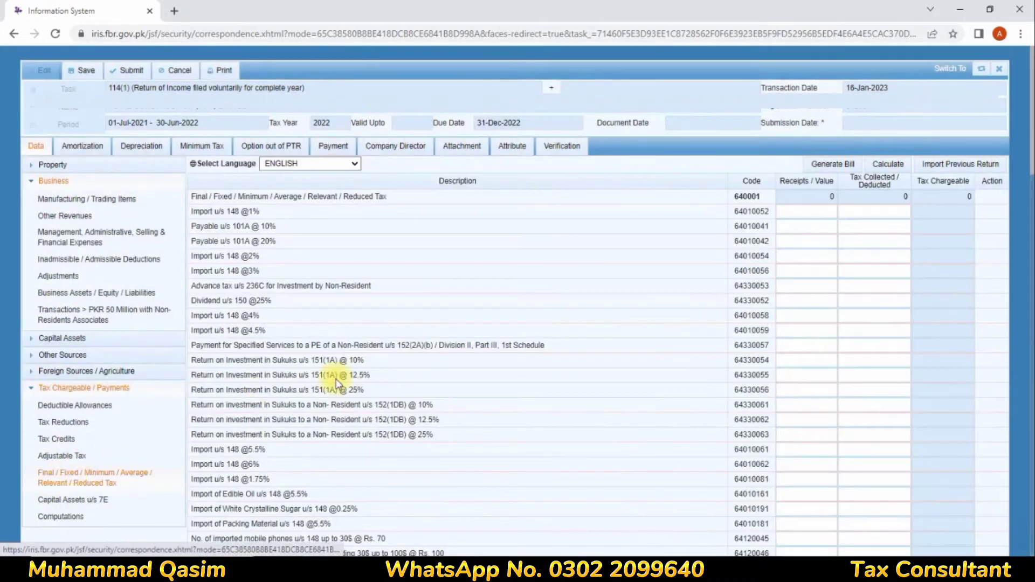
pyautogui.hotkey('ctrl', 'f')
pyautogui.write('6.5')
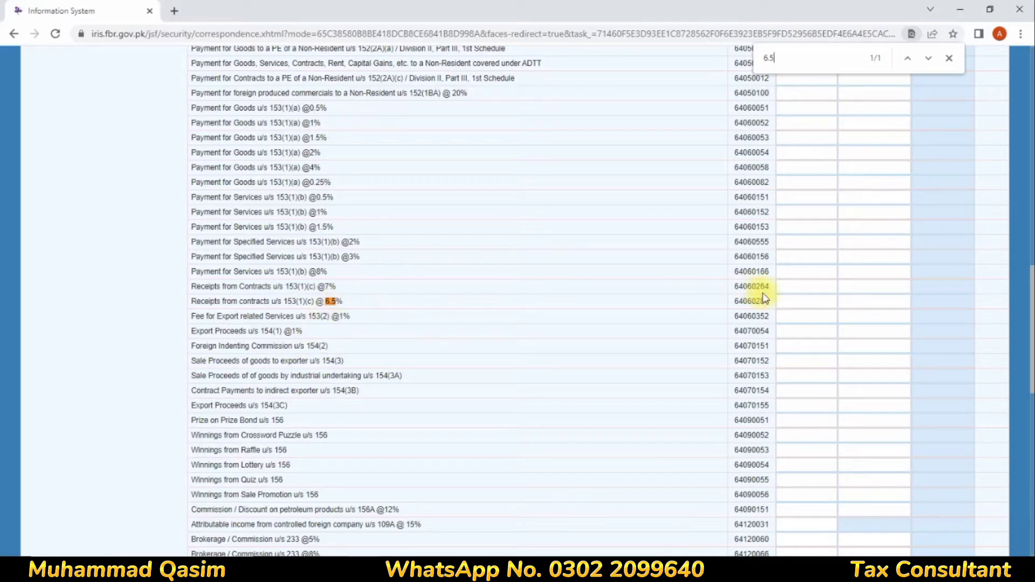
pyautogui.click(794, 298)
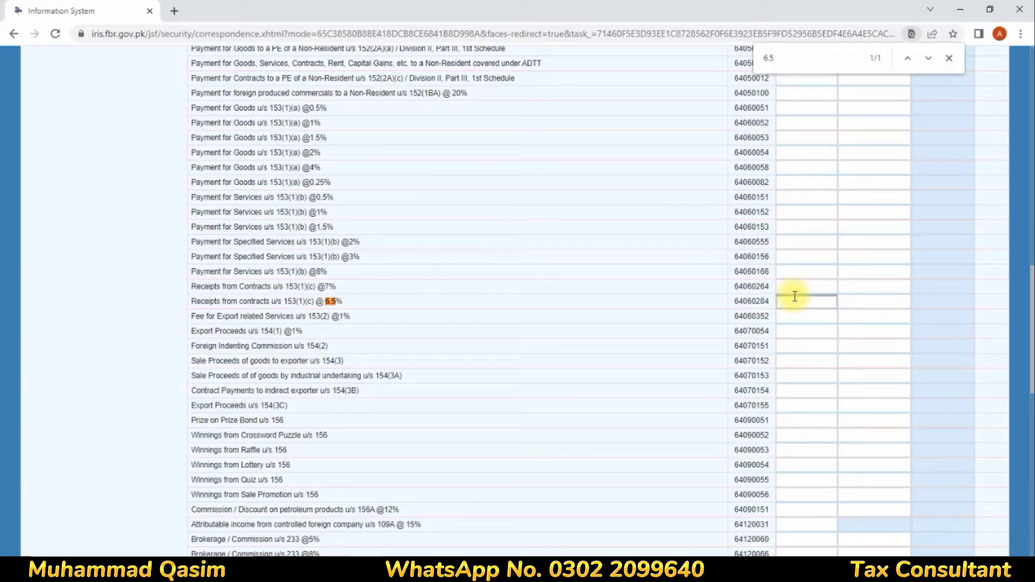
pyautogui.write('1006063')
pyautogui.write('15')
# Step: Enter 67,460,620 as Tax Collected / Deducted for Receipts from contracts u/s 153(1)(c) @ 6.5% and calculate the section
pyautogui.click(860, 307)
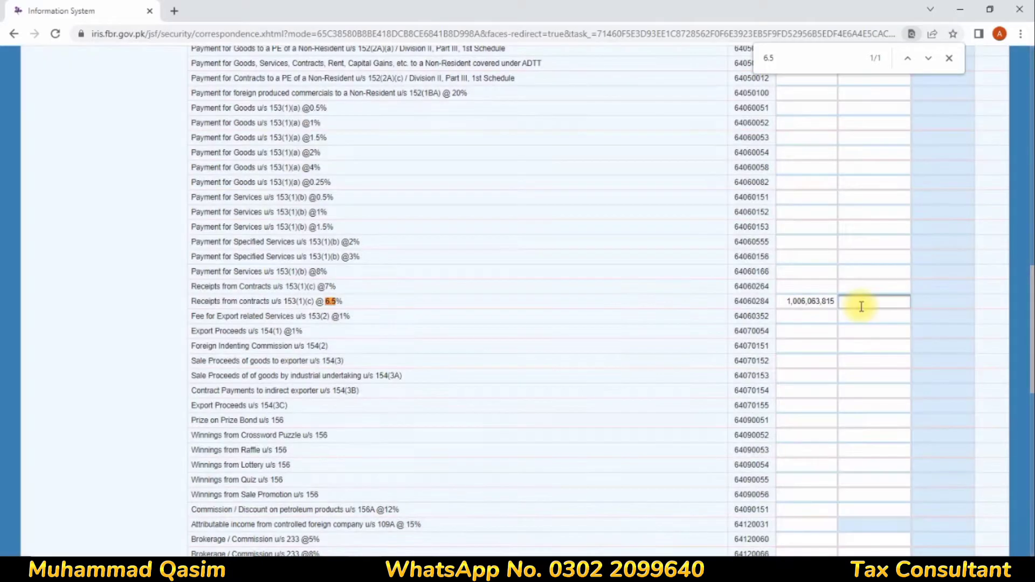
pyautogui.write('67460620')
pyautogui.click(866, 317)
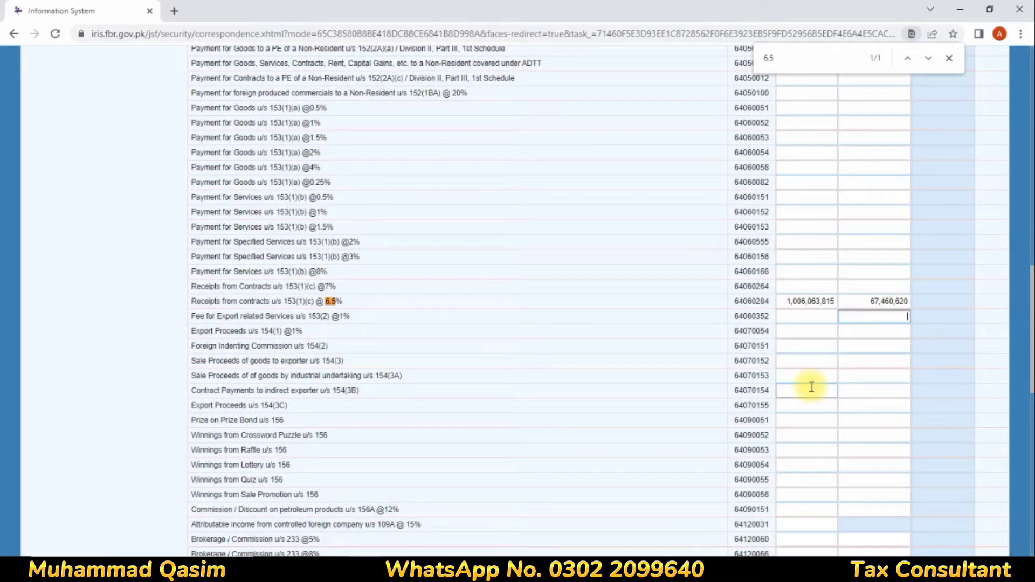
pyautogui.scroll(20, 820, 372)
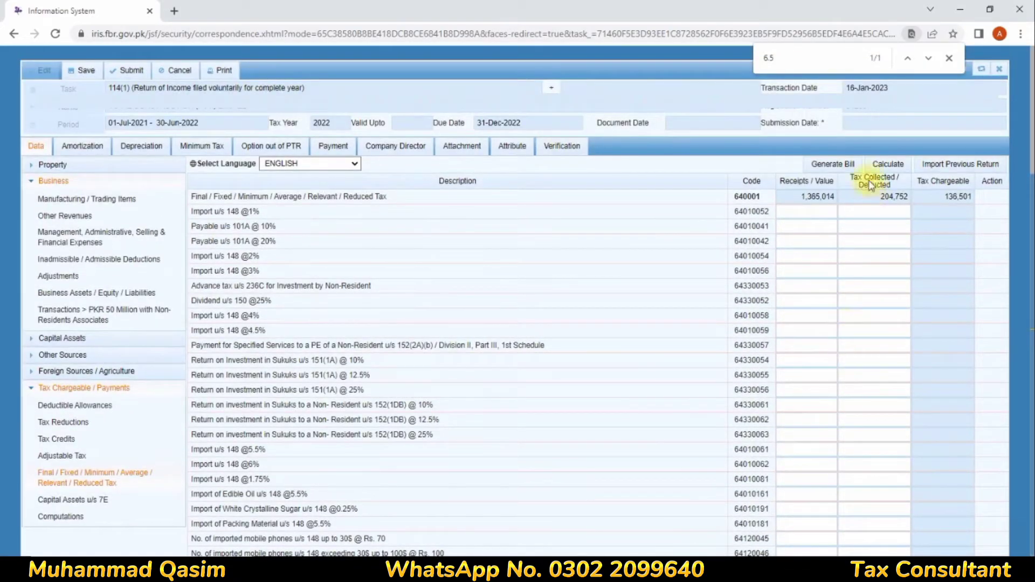
pyautogui.click(886, 163)
pyautogui.click(886, 164)
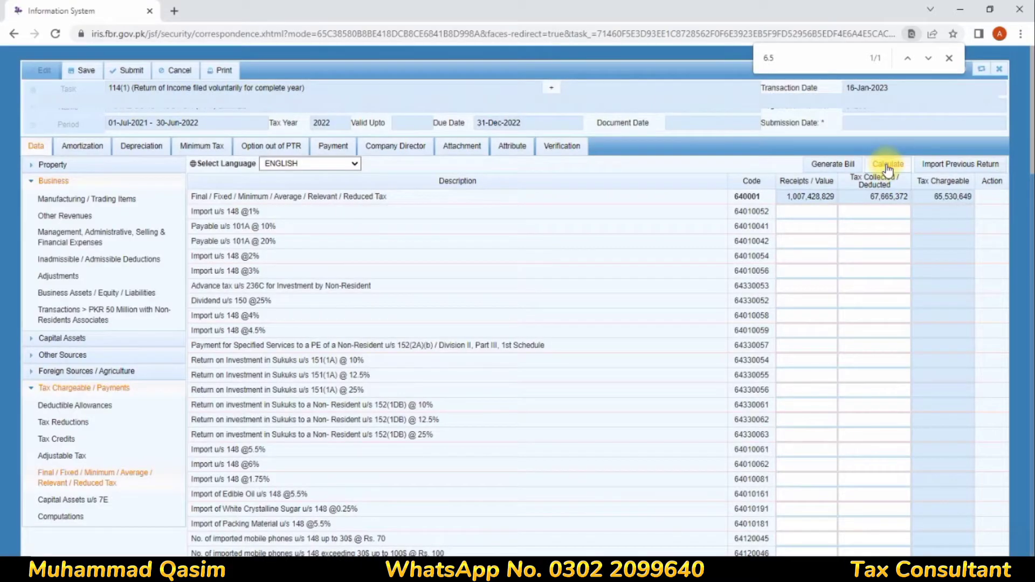
pyautogui.click(887, 164)
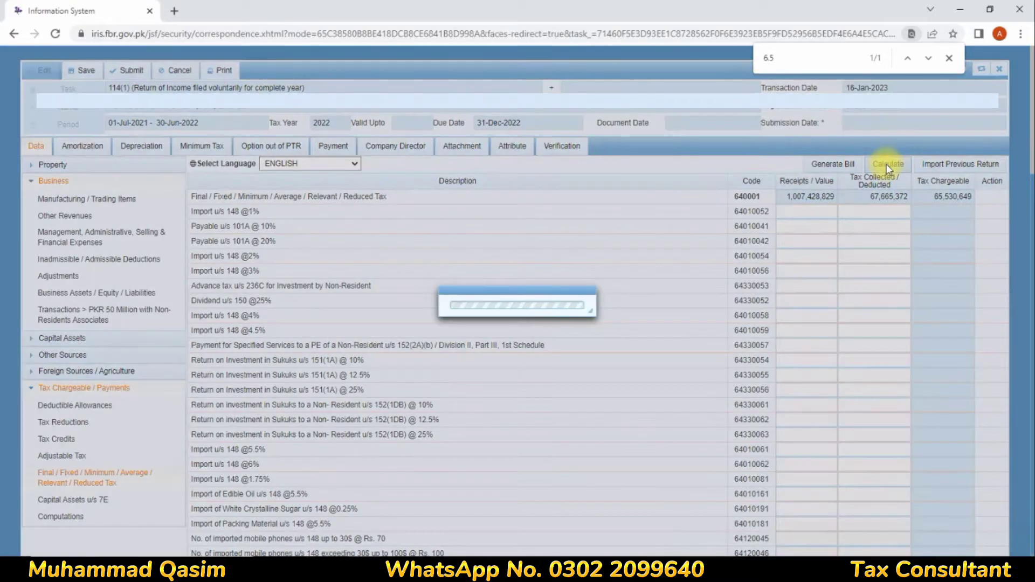
pyautogui.click(886, 164)
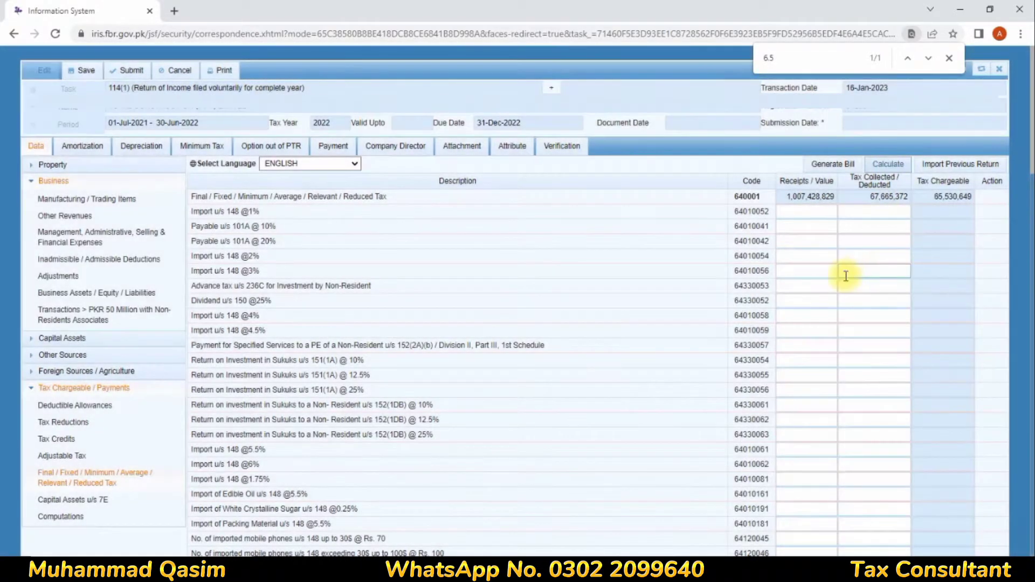
# Step: Check the tax chargeable for Receipts from contracts u/s 153(1)(c) @ 6.5% and recalculate the section
pyautogui.scroll(-20, 820, 340)
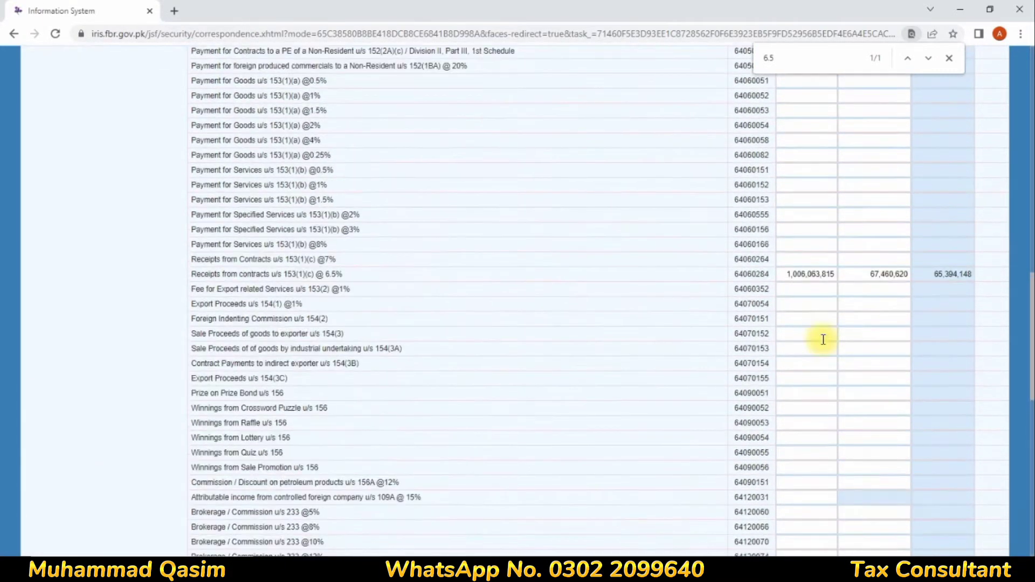
pyautogui.scroll(2, 820, 340)
pyautogui.moveTo(297, 338); pyautogui.dragTo(342, 338)
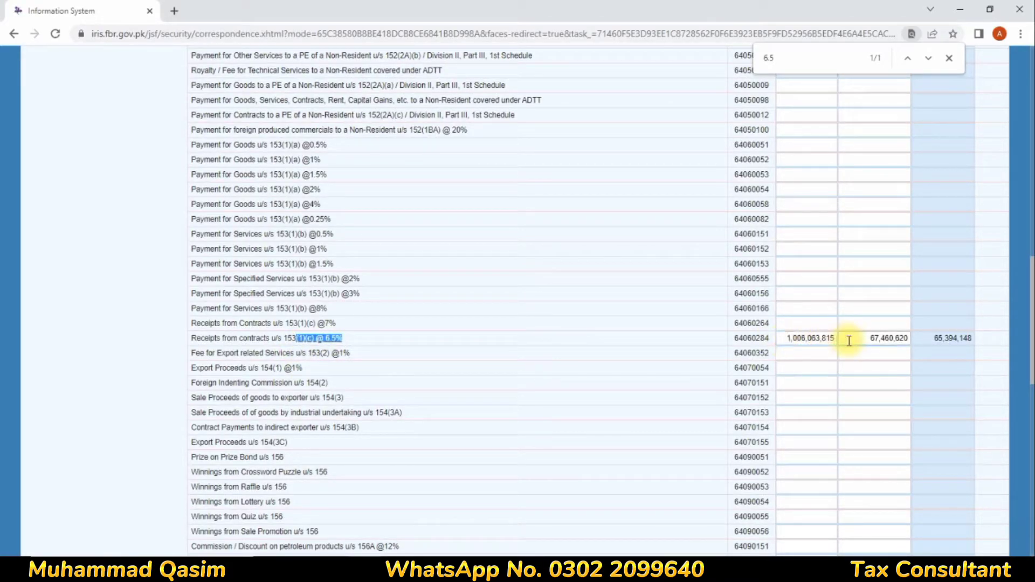
pyautogui.scroll(20, 861, 357)
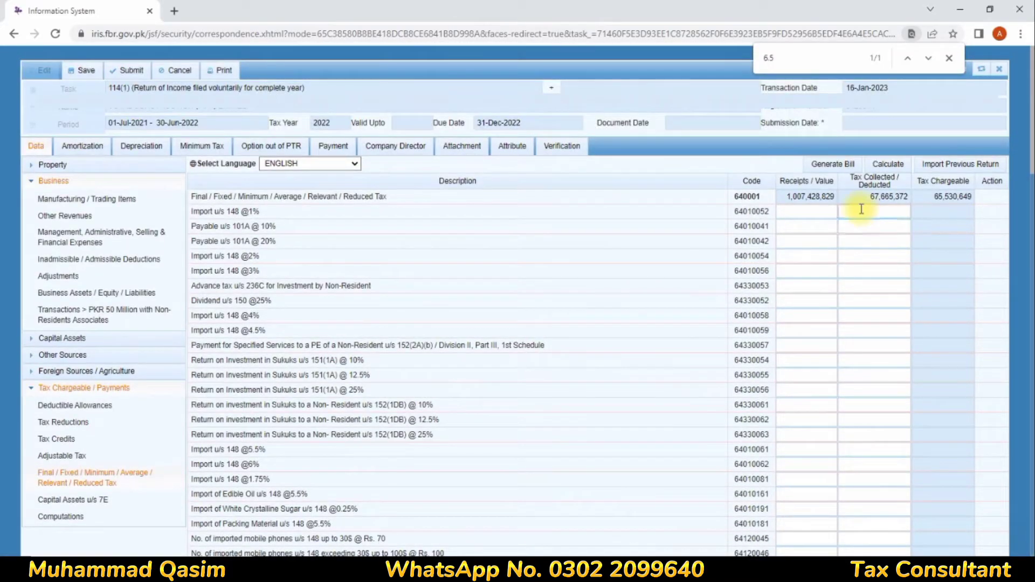
pyautogui.click(890, 165)
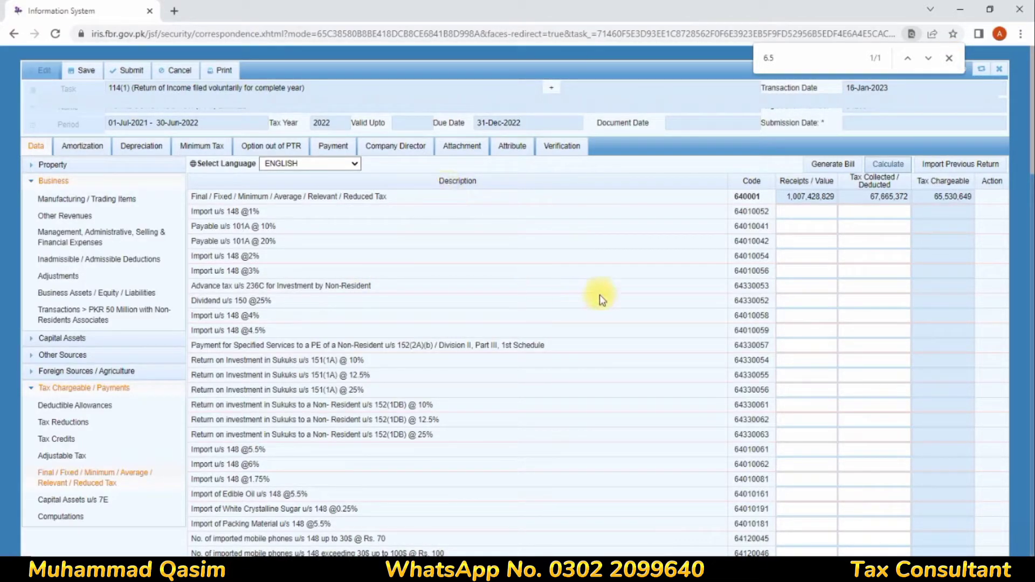
# Step: Examine the tax chargeable, minimum tax difference and admitted income tax in the Computations
pyautogui.click(57, 518)
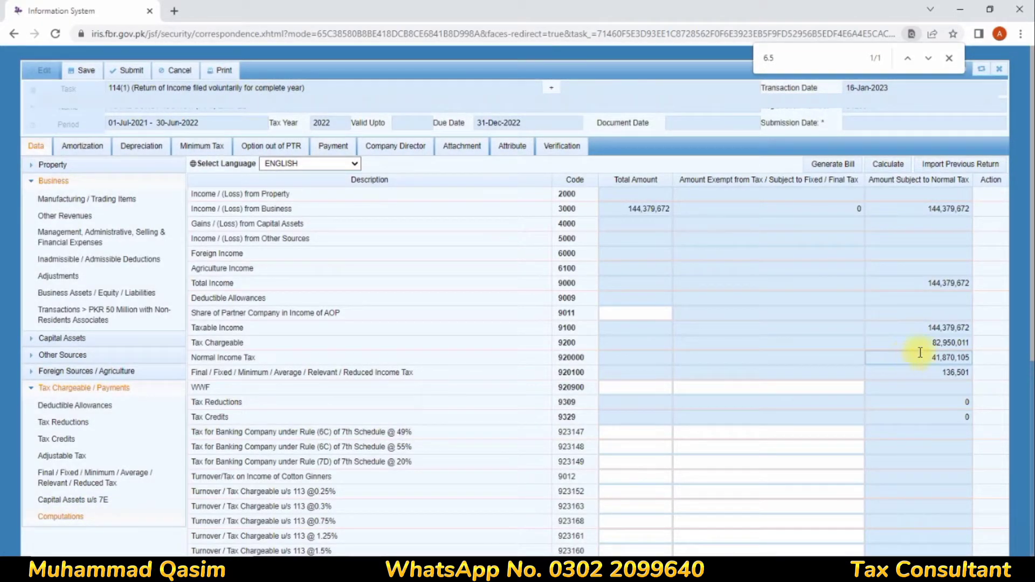
pyautogui.scroll(-5, 924, 345)
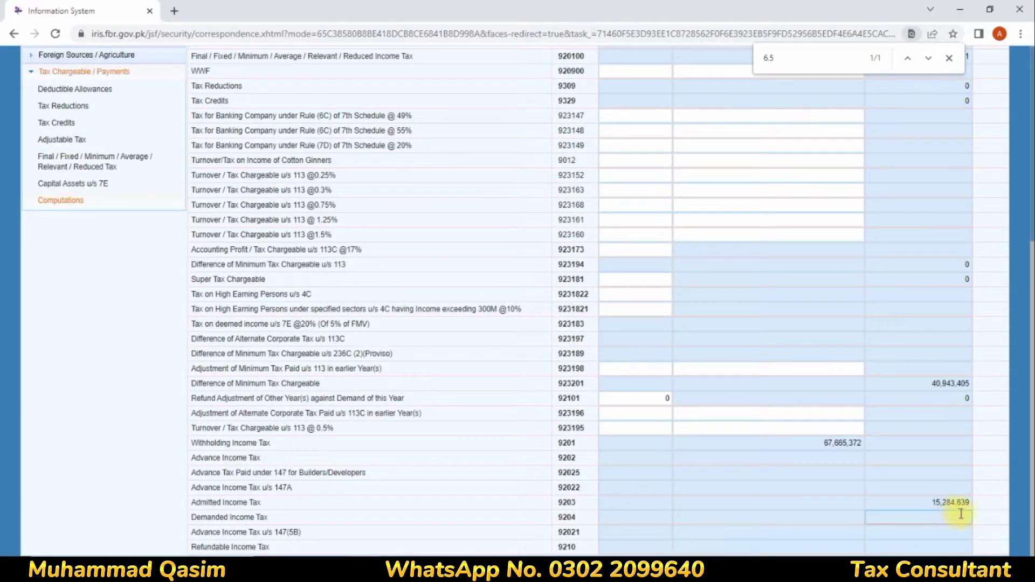
pyautogui.scroll(2, 859, 339)
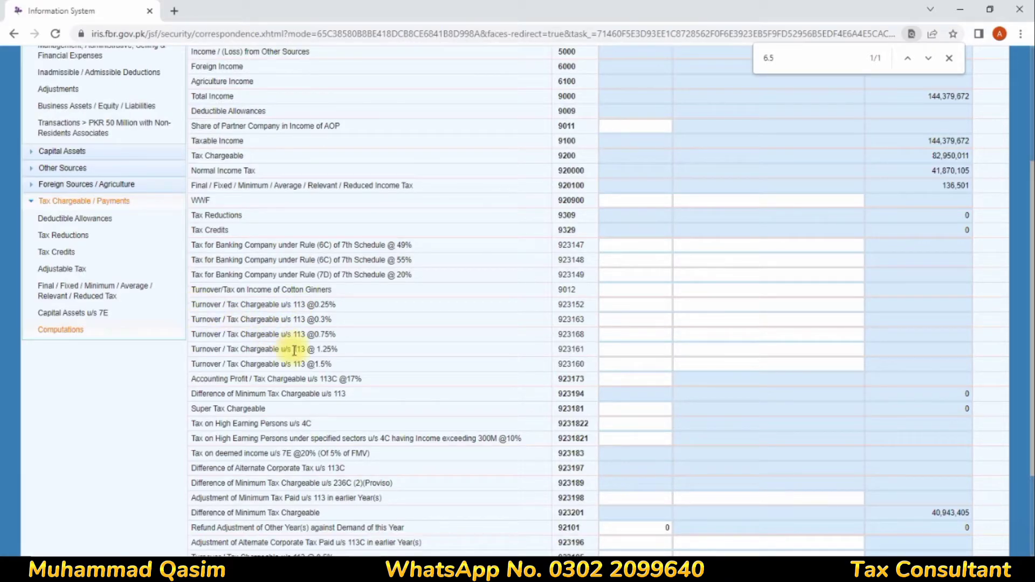
# Step: Enter 1,721,445,531 as the total amount for Turnover / Tax Chargeable u/s 113 @ 1.25% and calculate the computations
pyautogui.moveTo(195, 351); pyautogui.dragTo(613, 357)
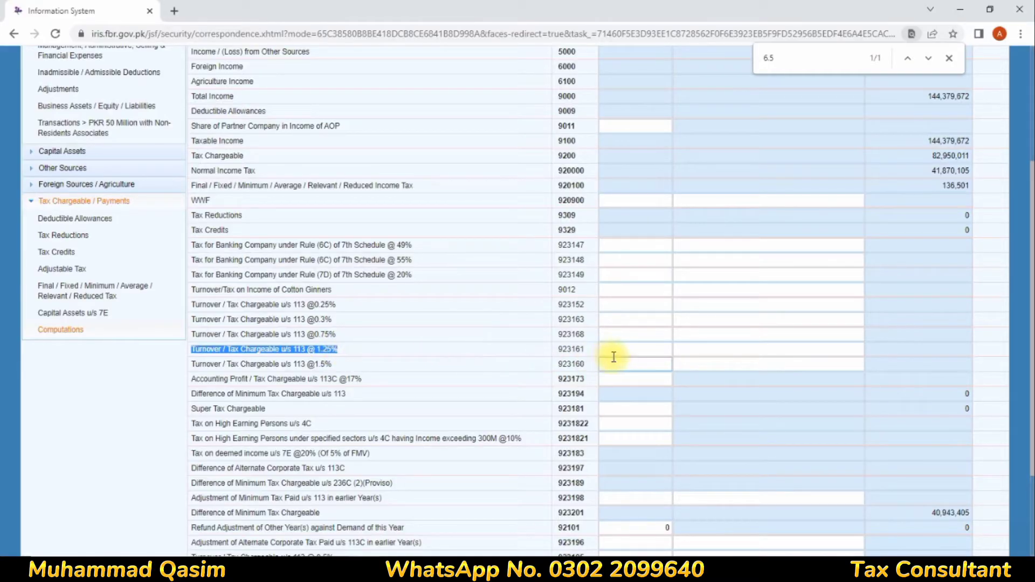
pyautogui.click(619, 353)
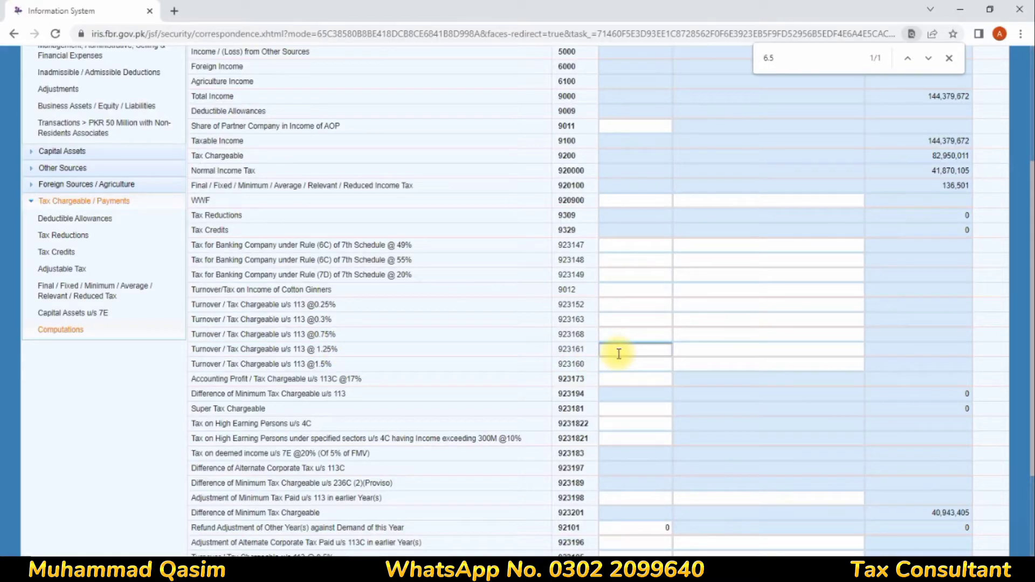
pyautogui.moveTo(340, 352); pyautogui.dragTo(241, 350)
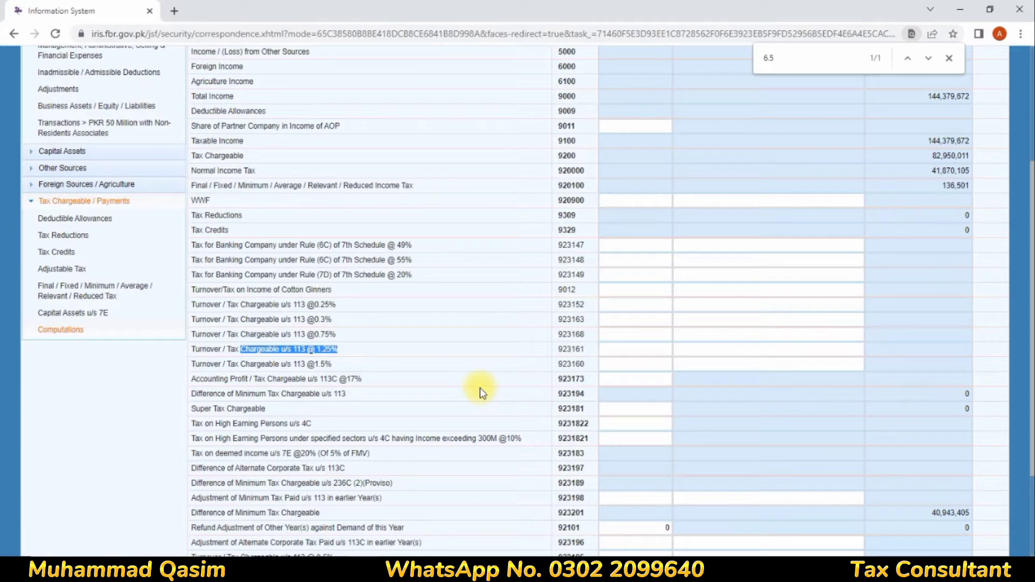
pyautogui.click(612, 351)
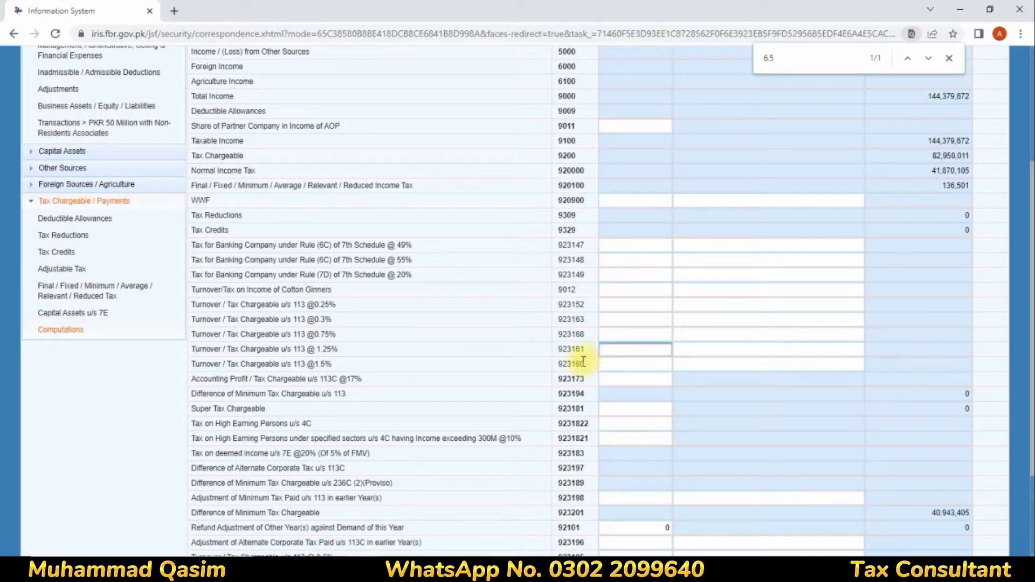
pyautogui.write('1721445531')
pyautogui.click(629, 379)
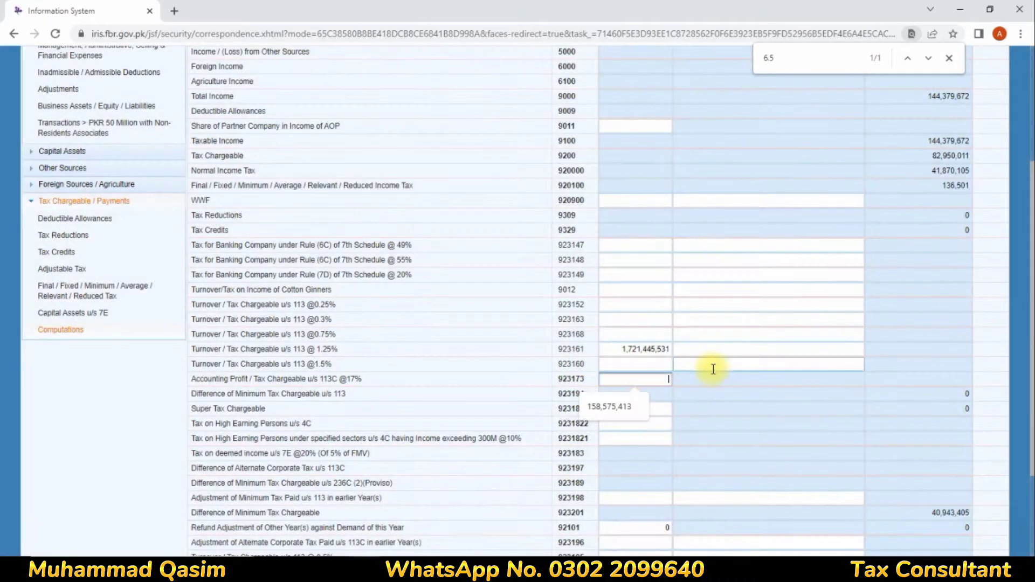
pyautogui.scroll(4, 698, 373)
pyautogui.click(890, 167)
# Step: Compare the turnover tax u/s 113 with the normal income tax and minimum tax difference in the Computations
pyautogui.scroll(-6, 782, 351)
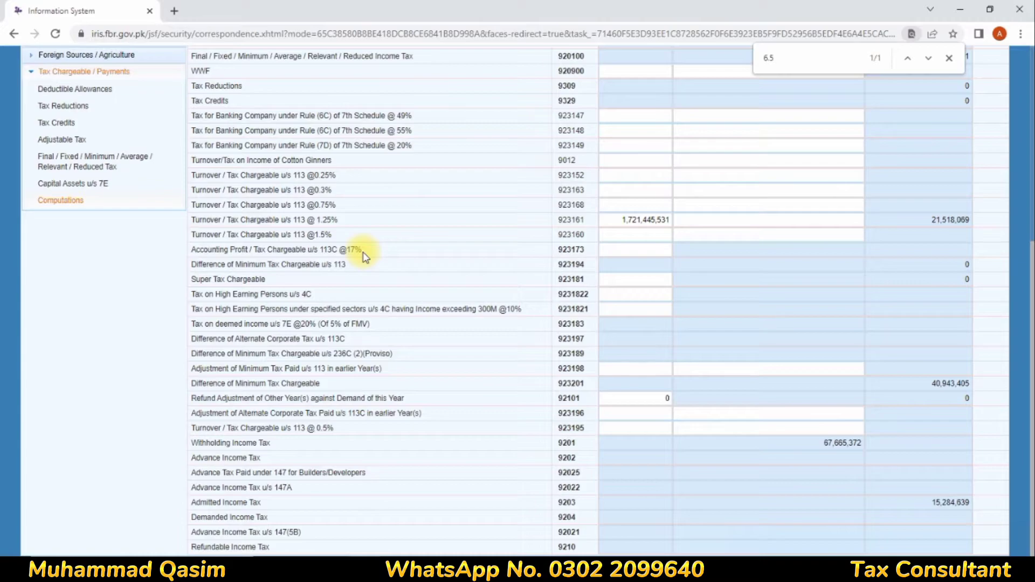
pyautogui.scroll(1, 361, 252)
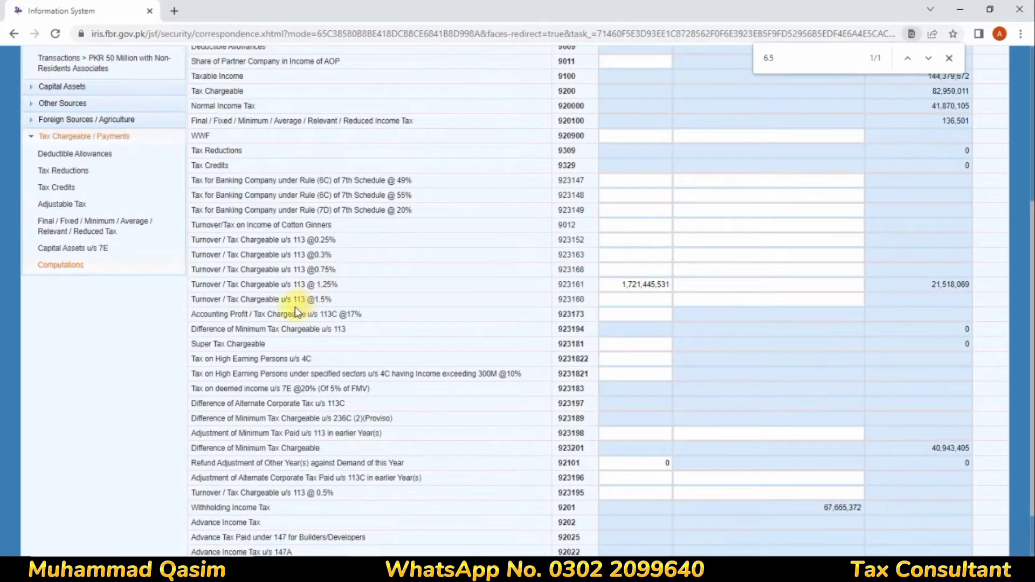
pyautogui.scroll(4, 344, 302)
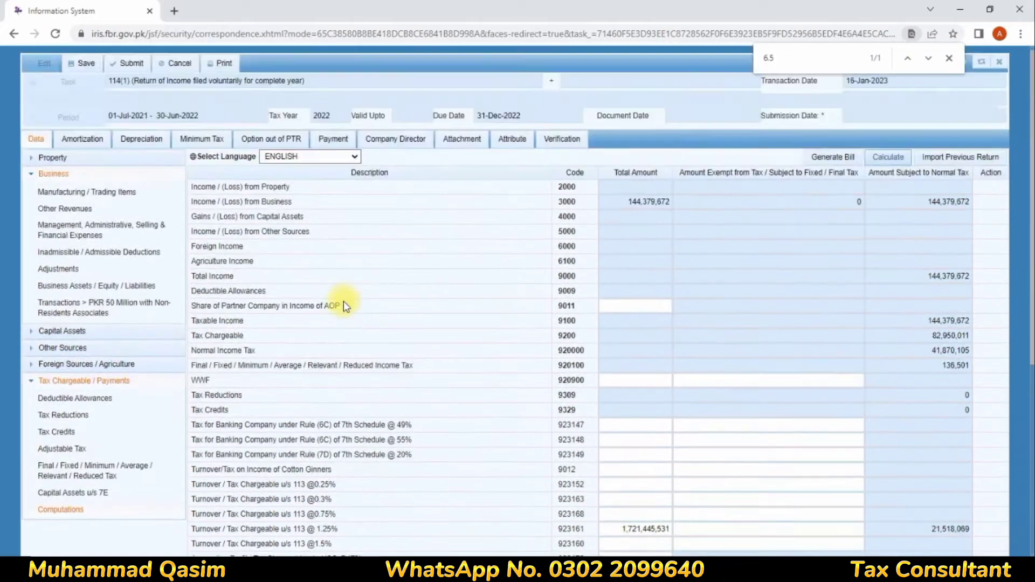
pyautogui.scroll(-4, 344, 305)
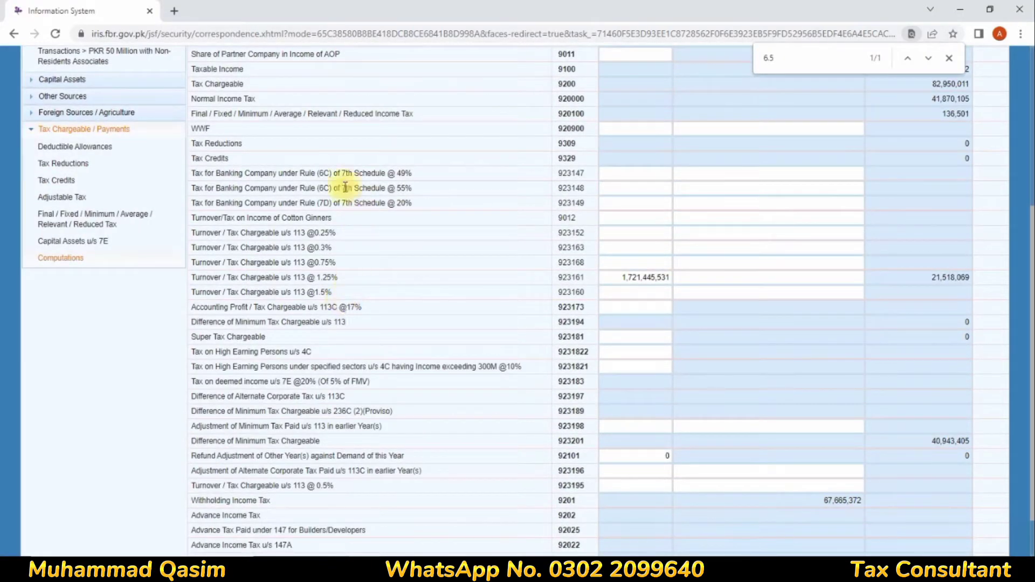
pyautogui.scroll(2, 945, 249)
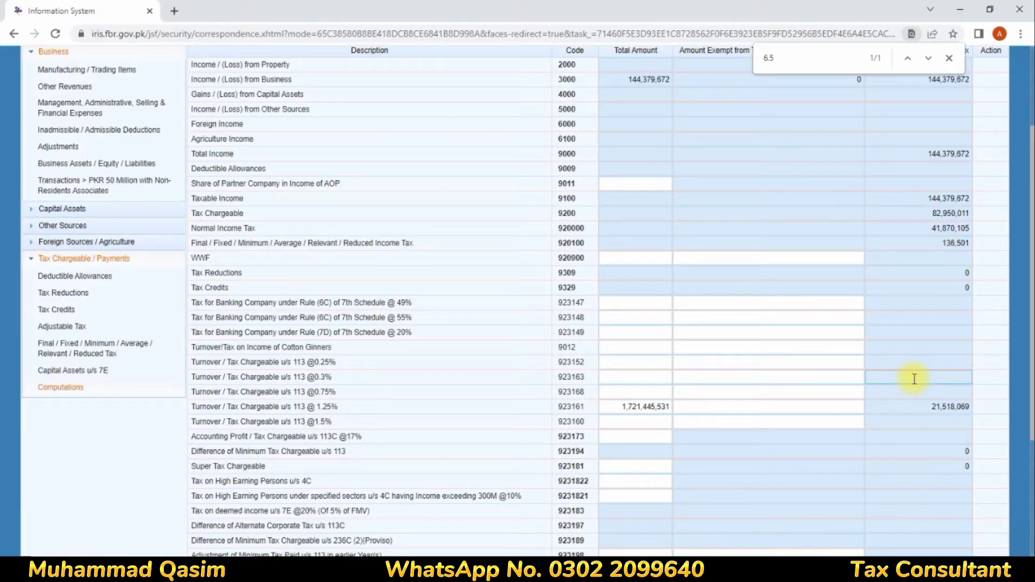
pyautogui.scroll(-1, 811, 325)
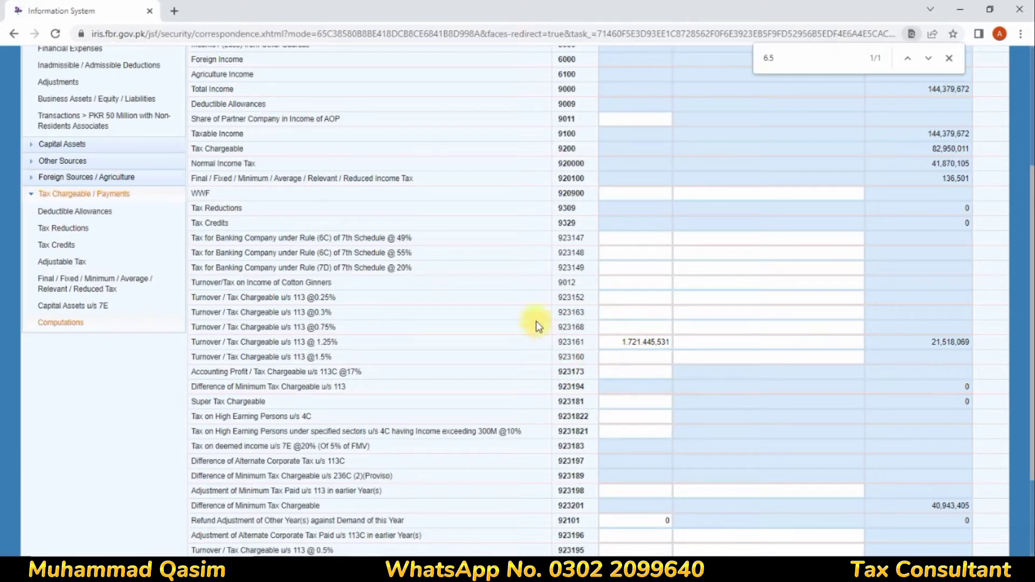
pyautogui.scroll(-1, 537, 322)
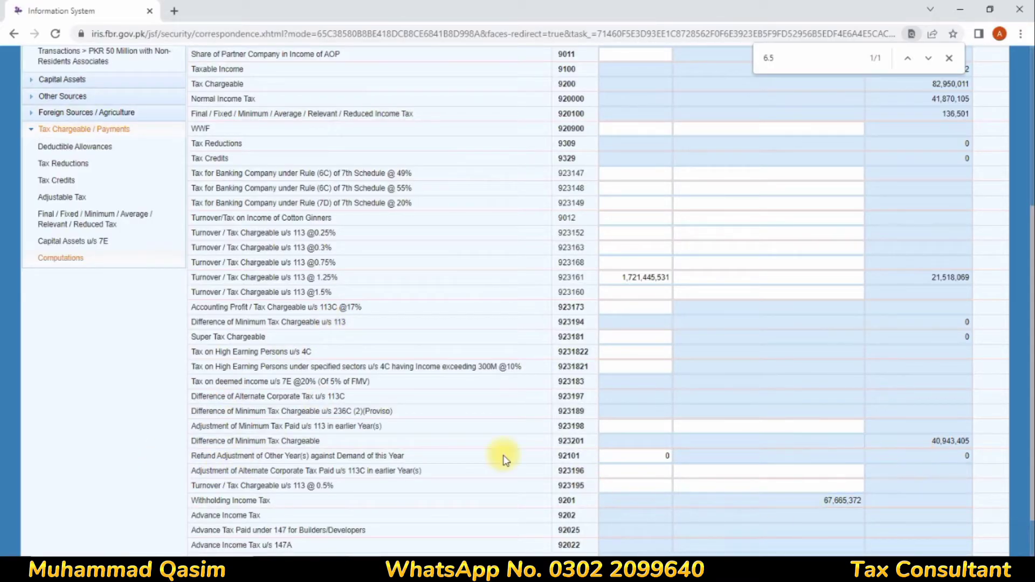
pyautogui.moveTo(221, 308); pyautogui.dragTo(335, 307)
pyautogui.click(619, 306)
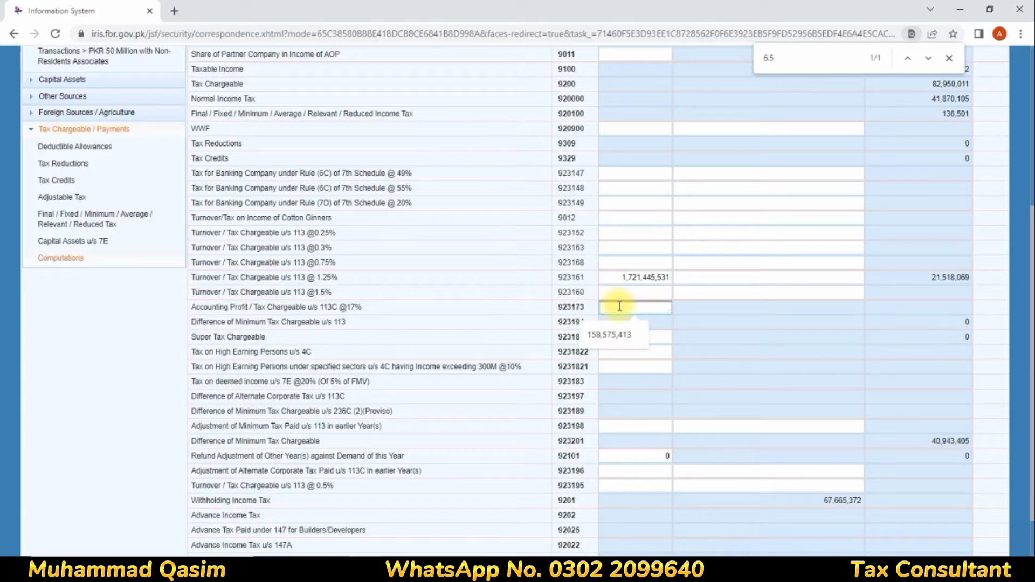
pyautogui.write('143705')
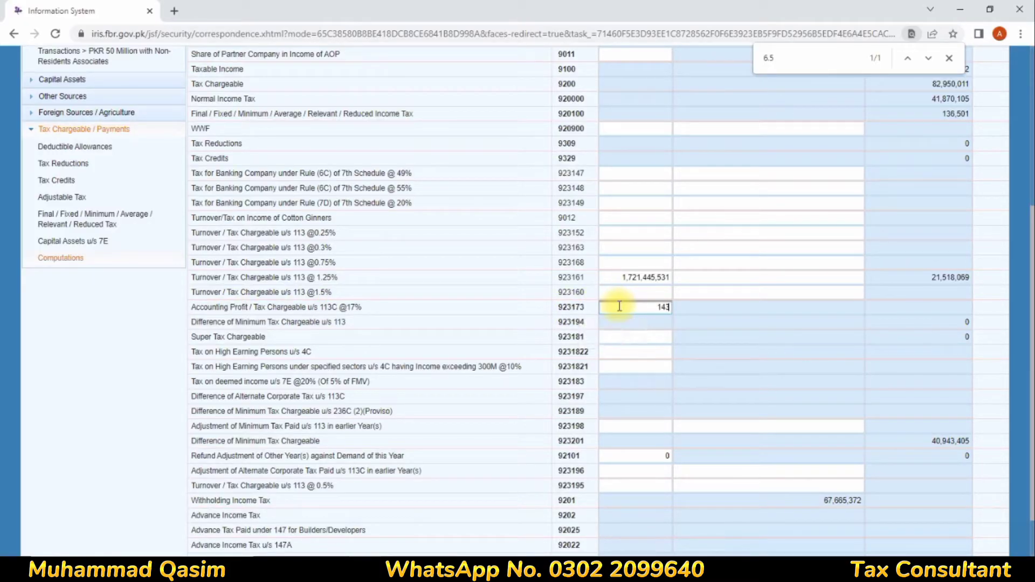
pyautogui.write('578')
pyautogui.click(659, 335)
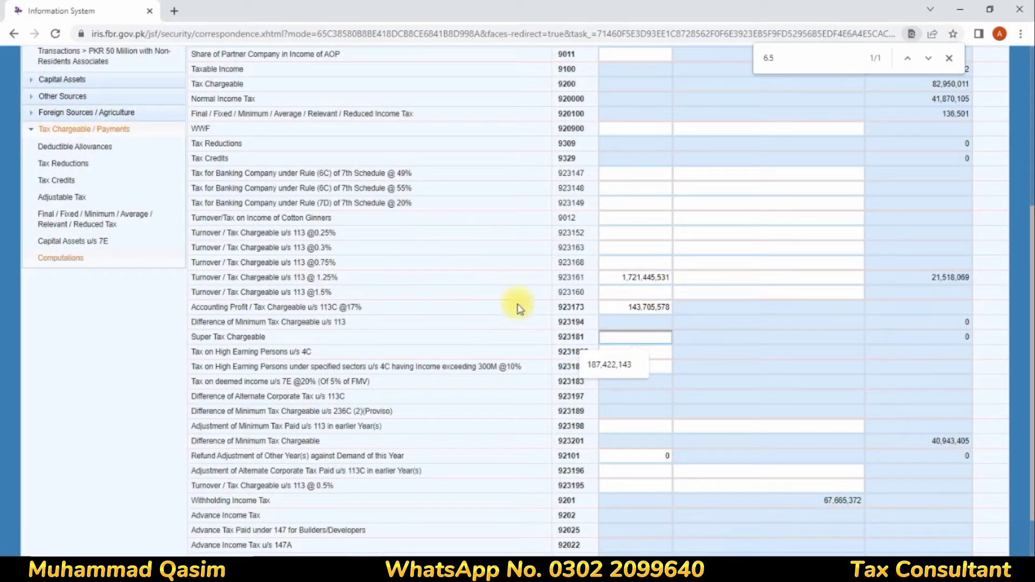
pyautogui.scroll(5, 852, 291)
pyautogui.click(899, 168)
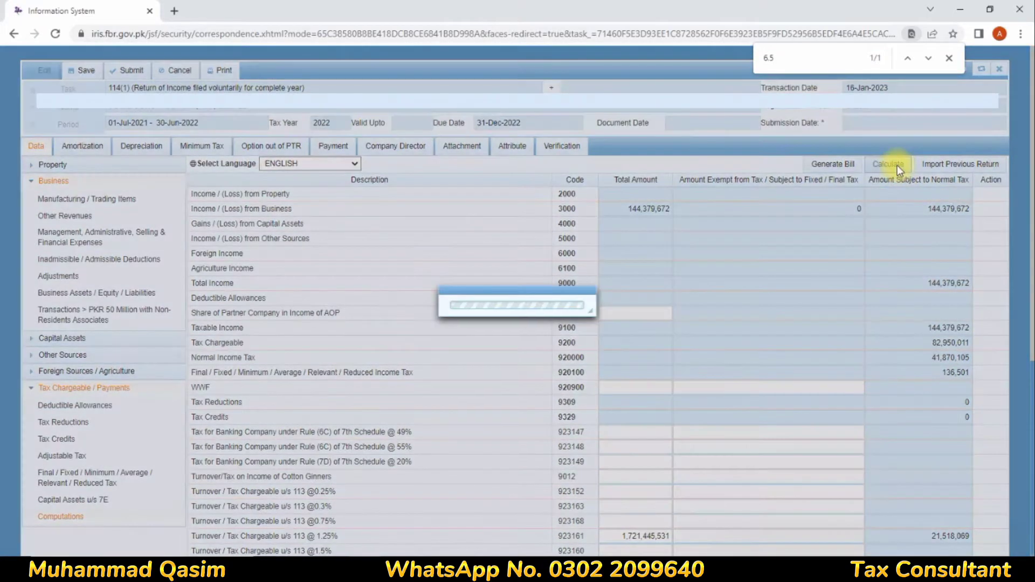
# Step: Recalculate the Computations and examine the alternate corporate tax, minimum tax difference and admitted income tax
pyautogui.scroll(-3, 748, 341)
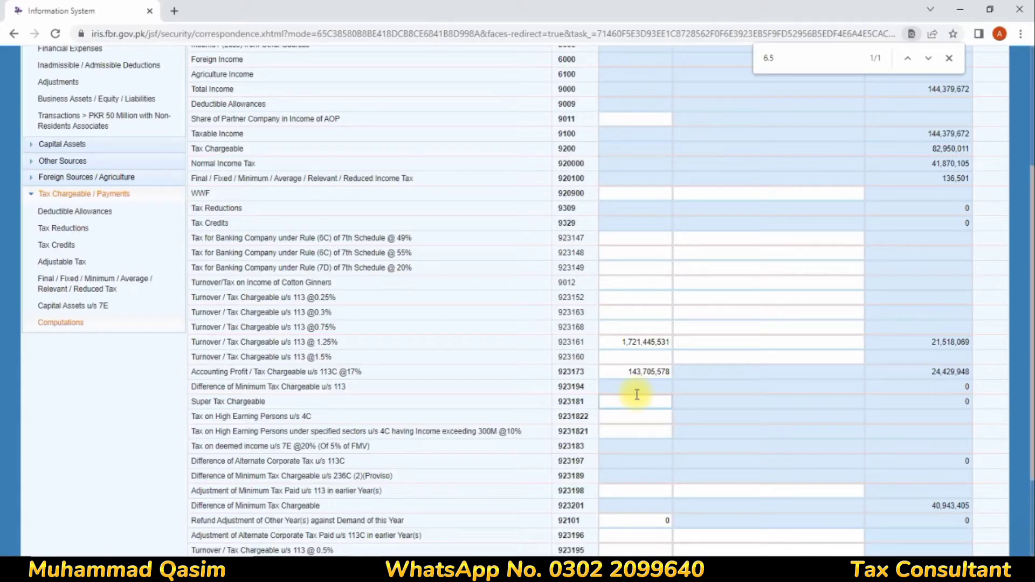
pyautogui.scroll(-1, 612, 415)
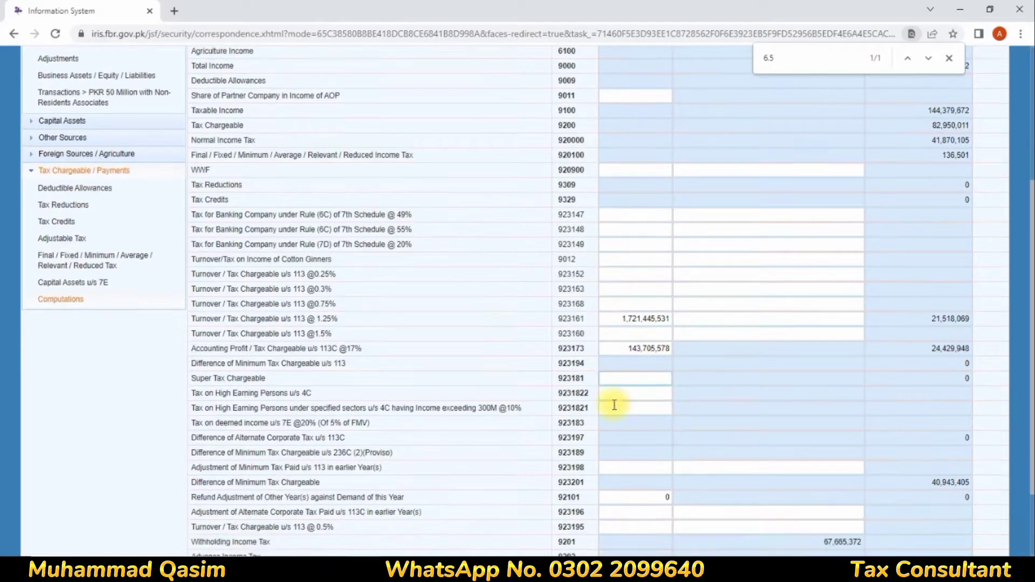
pyautogui.scroll(4, 617, 438)
pyautogui.click(888, 164)
pyautogui.scroll(-5, 777, 319)
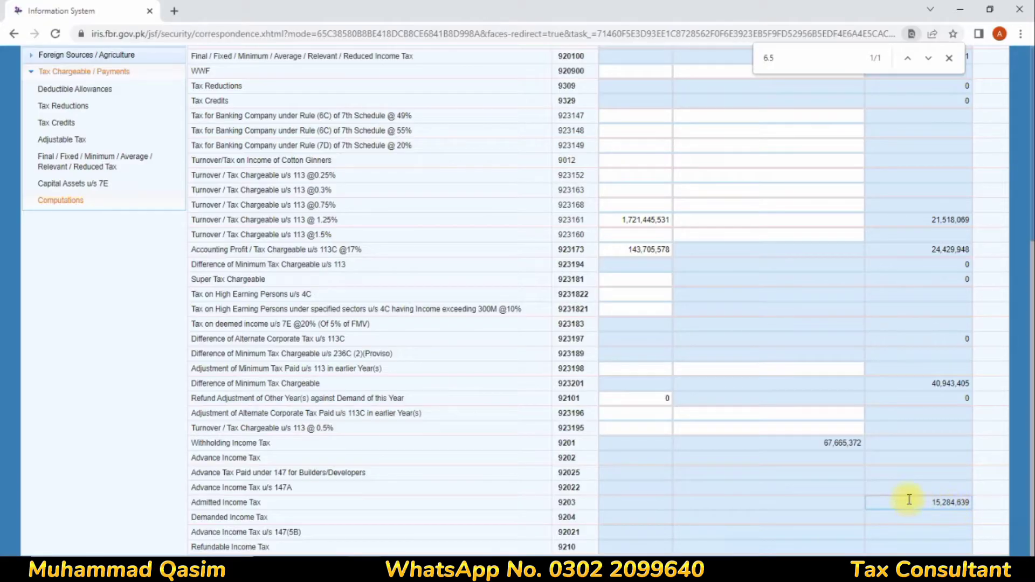
pyautogui.scroll(1, 763, 369)
pyautogui.scroll(-1, 913, 423)
pyautogui.moveTo(930, 502); pyautogui.dragTo(980, 499)
pyautogui.click(959, 514)
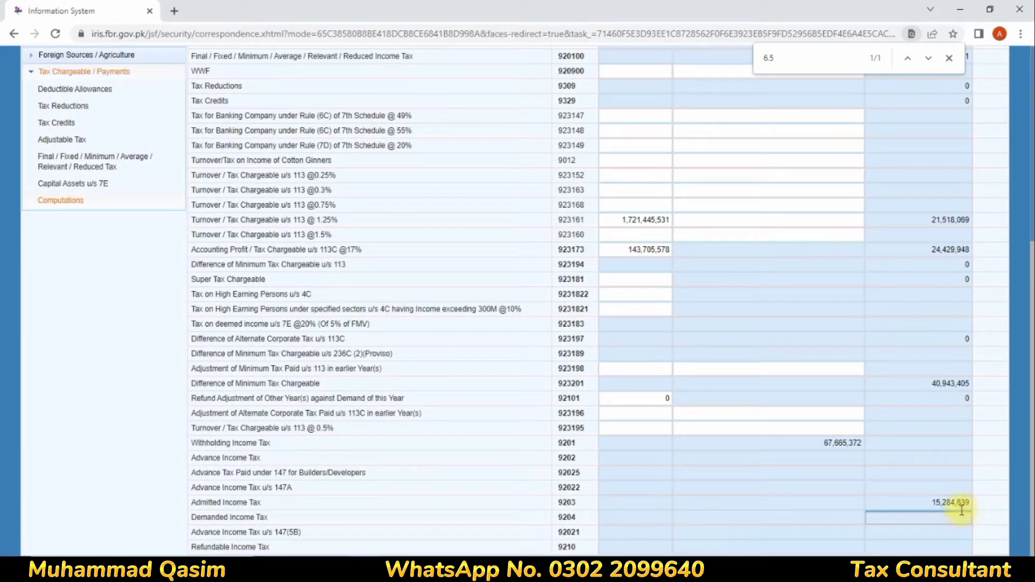
pyautogui.scroll(5, 674, 358)
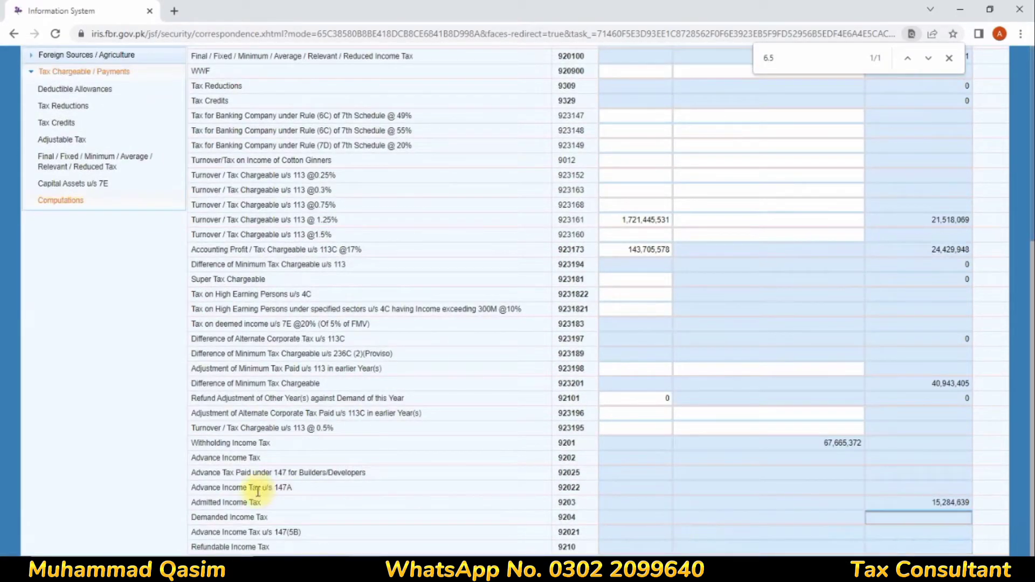
pyautogui.moveTo(196, 502); pyautogui.dragTo(929, 492)
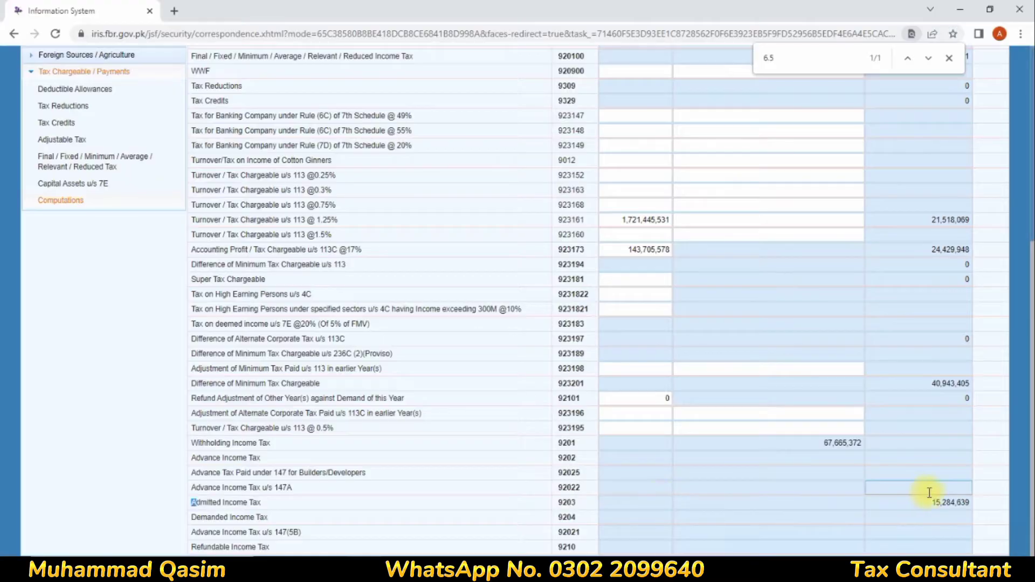
pyautogui.doubleClick(933, 504)
pyautogui.scroll(1, 691, 390)
# Step: Enter 469,722 as the tax collected for Import u/s 148 @5.5% in Adjustable Tax and calculate the section
pyautogui.scroll(5, 691, 390)
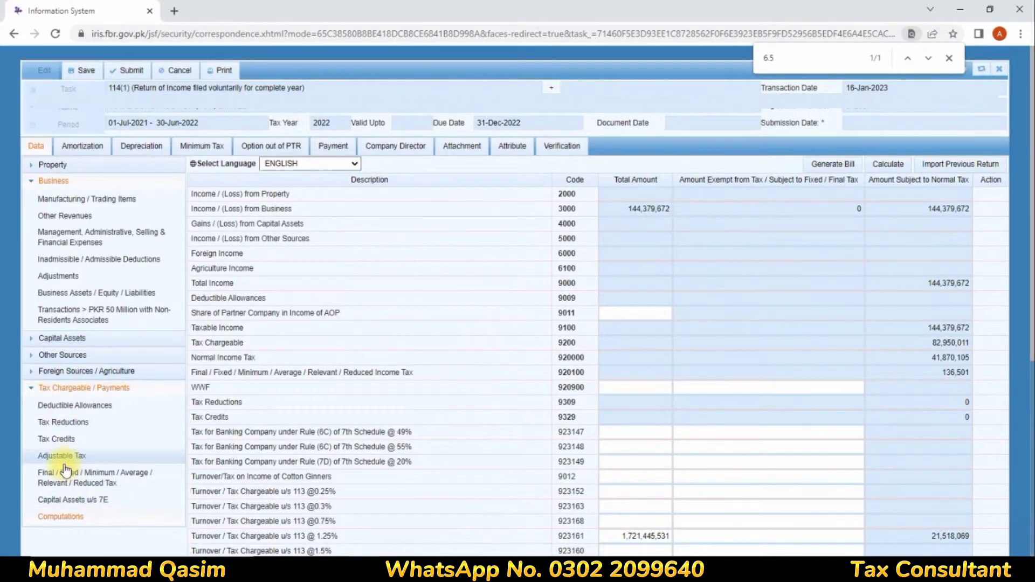
pyautogui.click(54, 456)
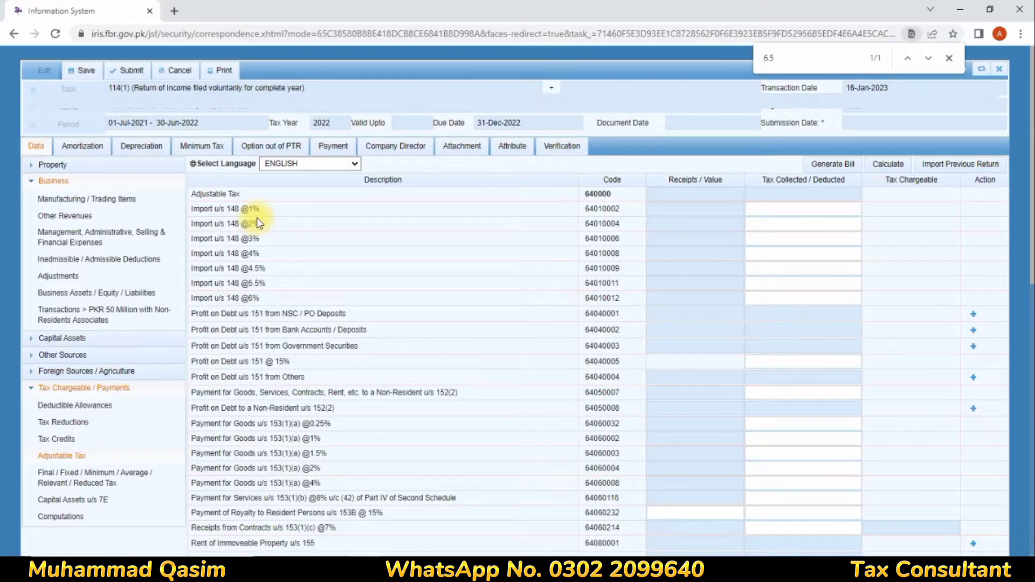
pyautogui.moveTo(790, 59); pyautogui.dragTo(722, 56)
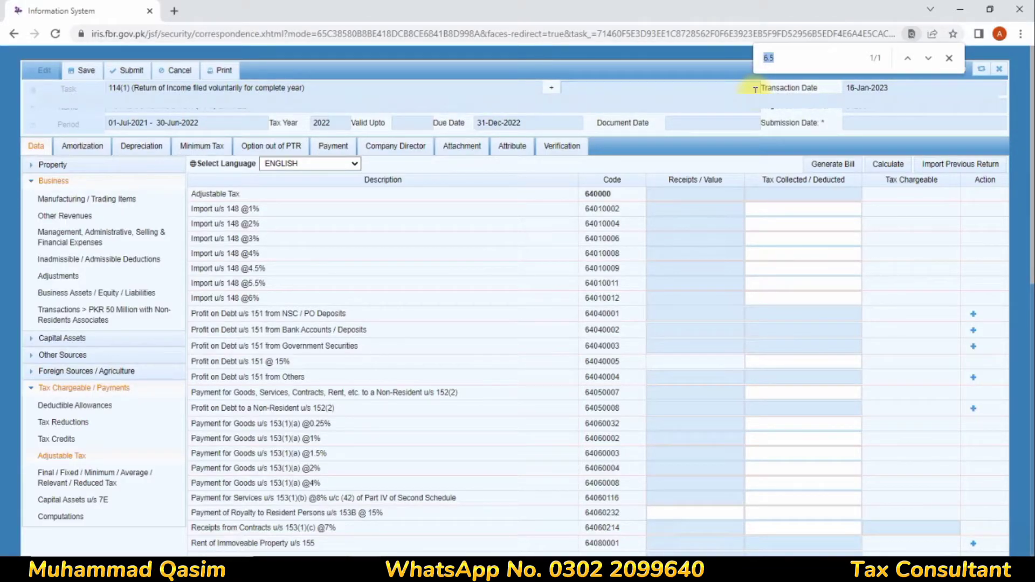
pyautogui.moveTo(239, 284); pyautogui.dragTo(266, 284)
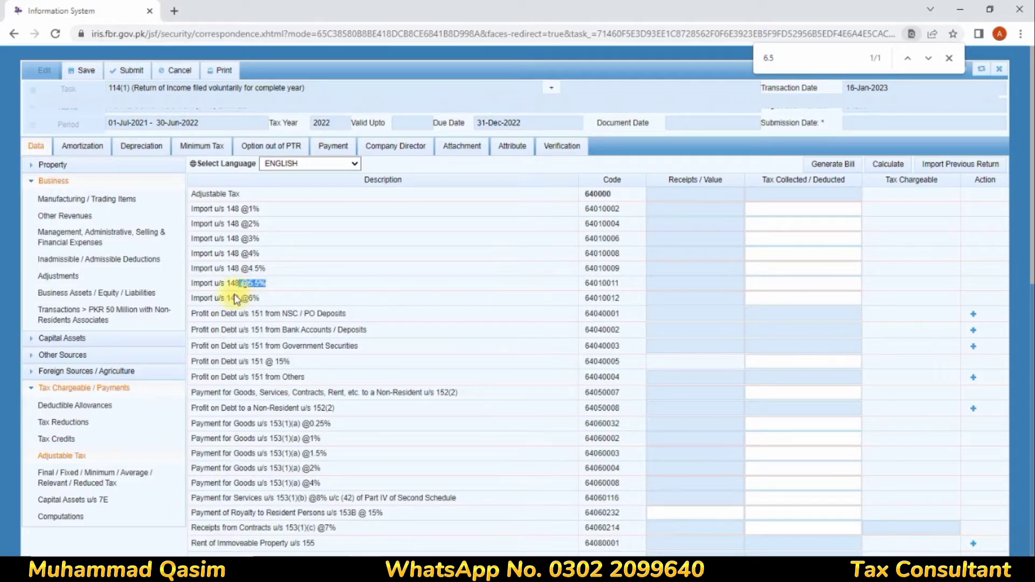
pyautogui.moveTo(200, 284); pyautogui.dragTo(732, 278)
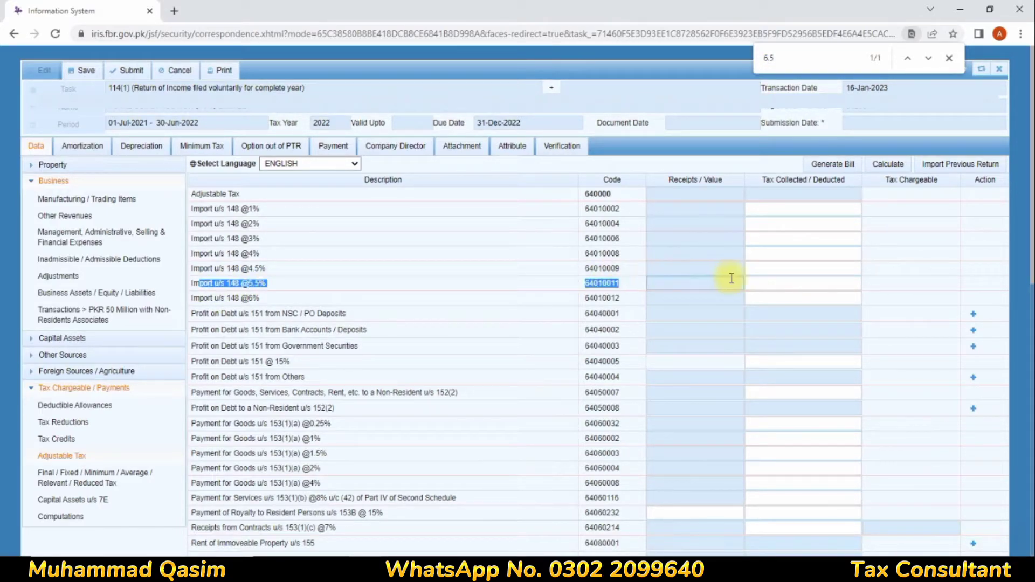
pyautogui.click(809, 283)
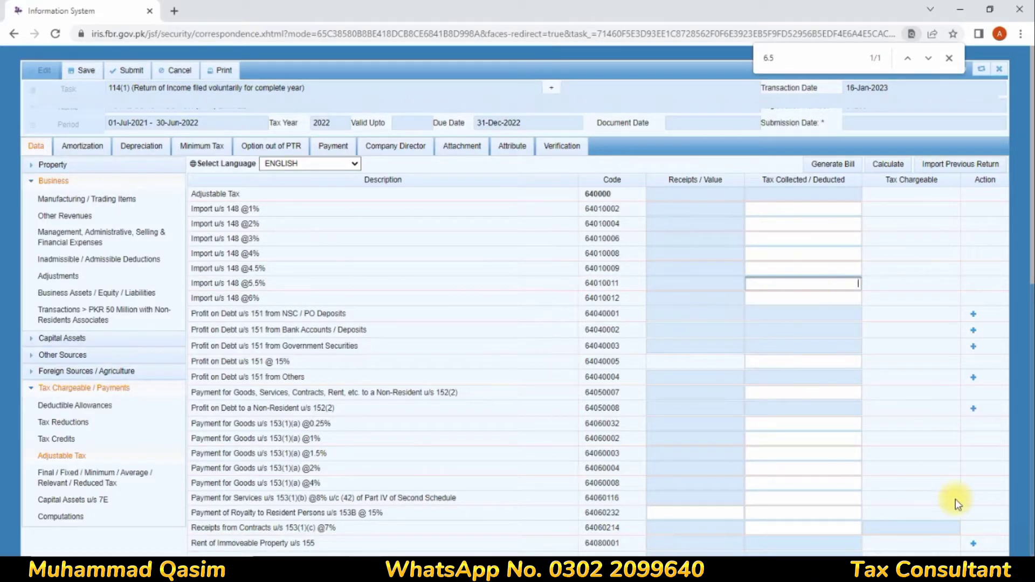
pyautogui.click(970, 540)
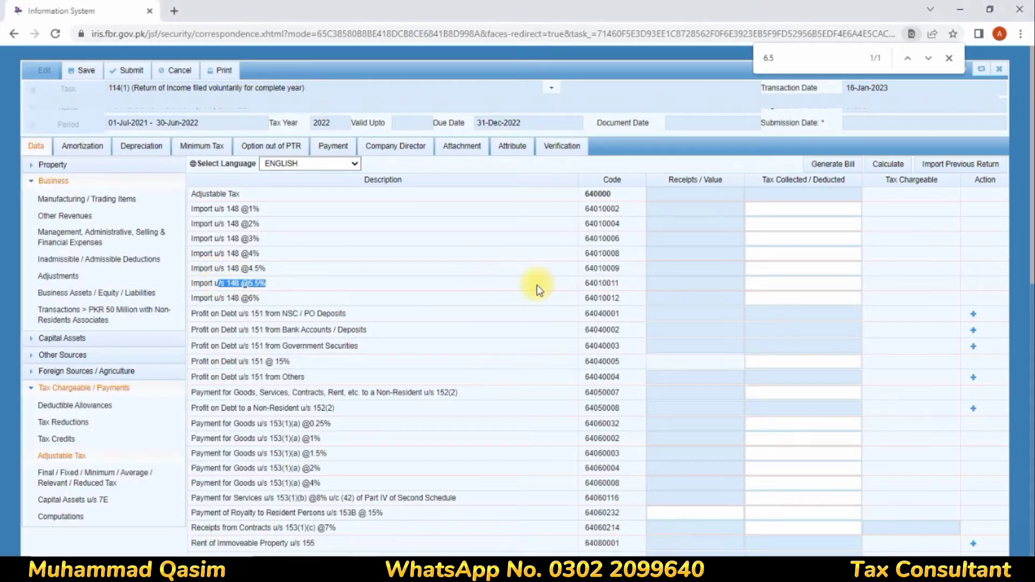
pyautogui.click(803, 284)
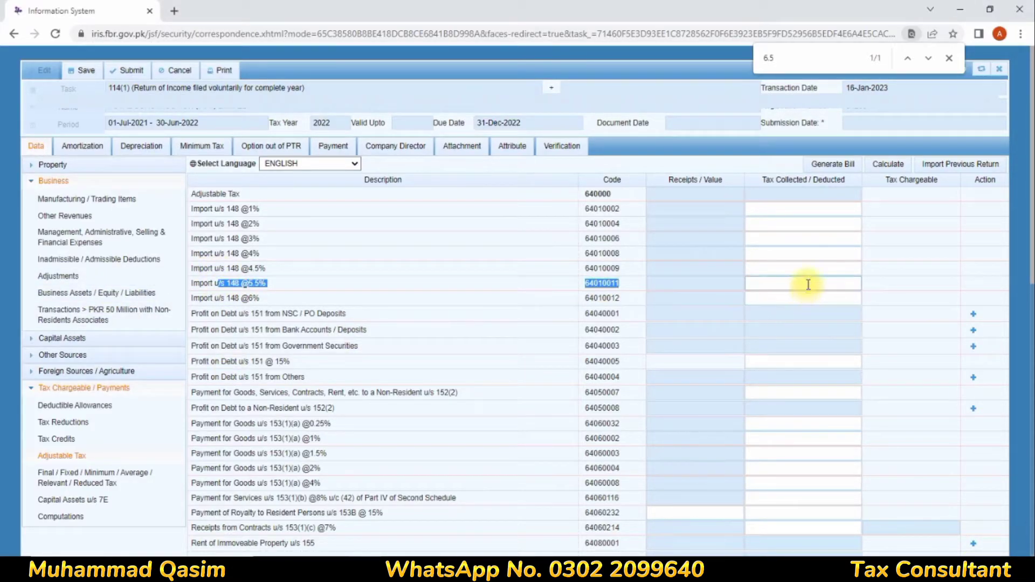
pyautogui.click(758, 295)
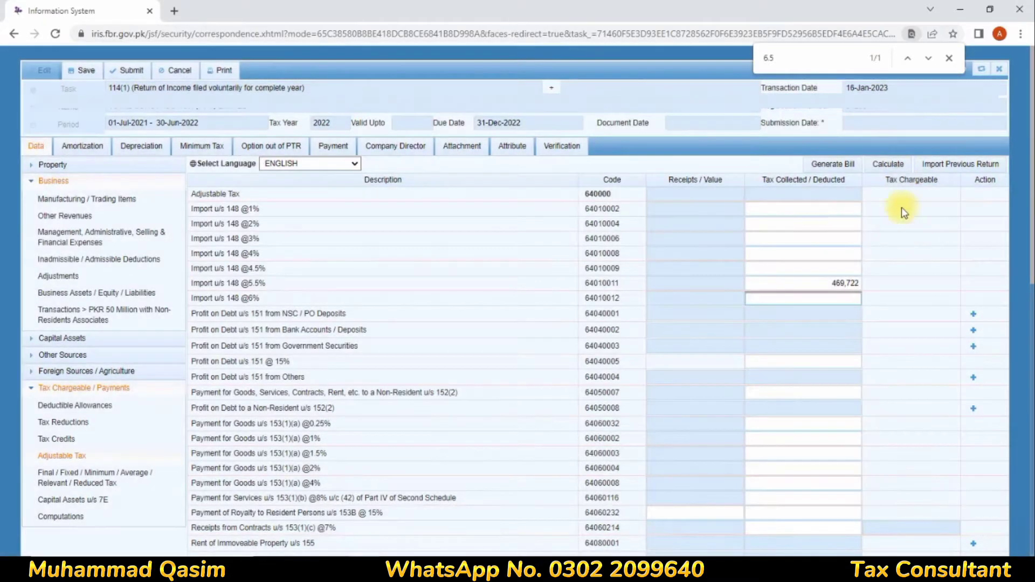
pyautogui.click(895, 165)
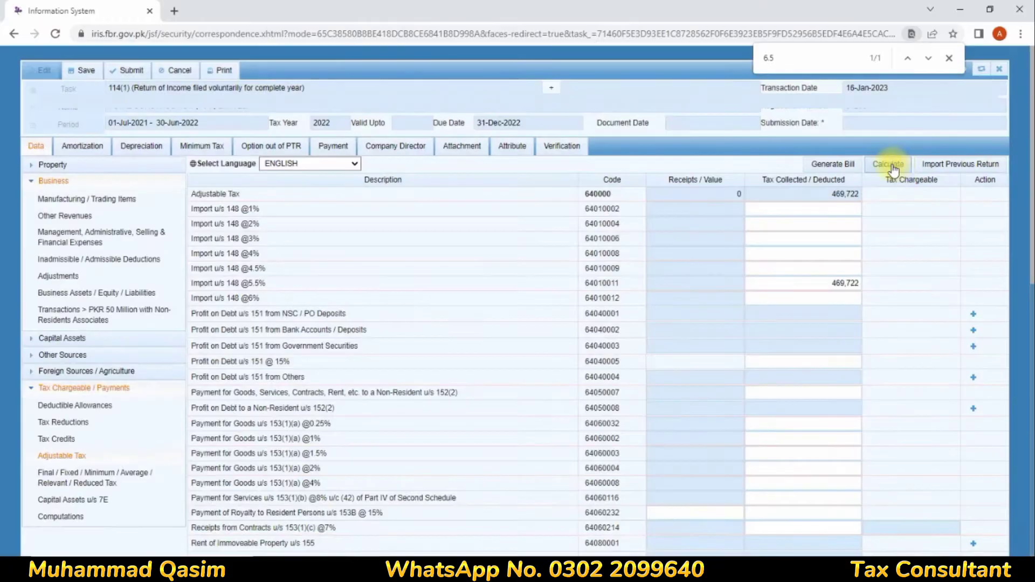
pyautogui.moveTo(786, 57); pyautogui.dragTo(717, 51)
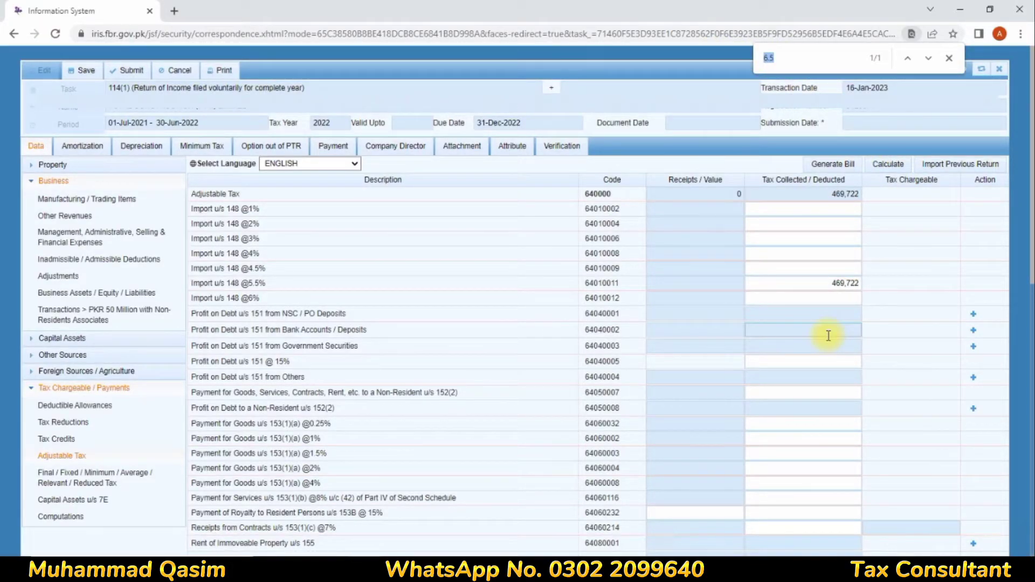
pyautogui.click(896, 163)
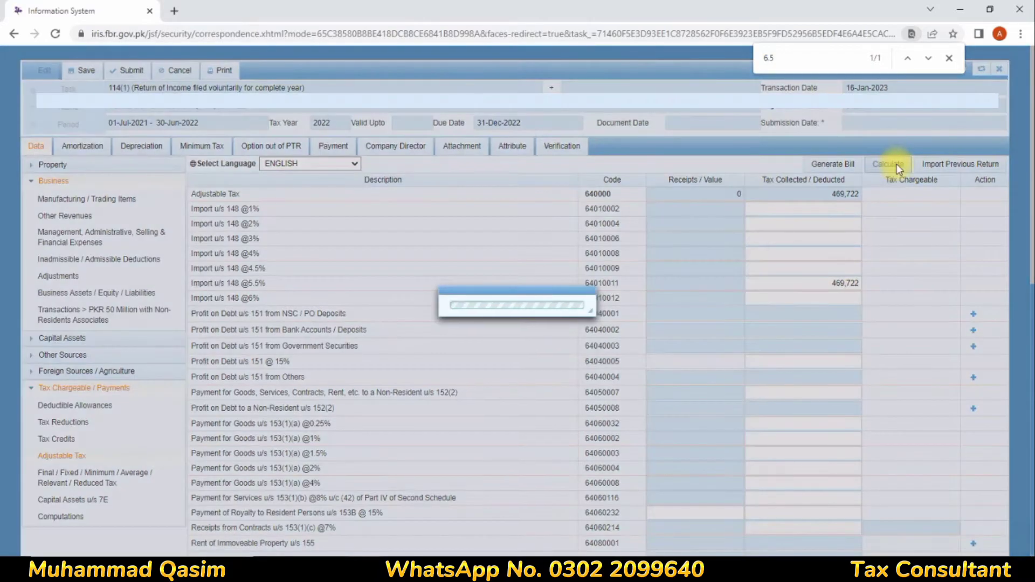
# Step: Look through the Adjustable Tax entries for the Receipts from Contracts u/s 153(1)(c) line and its rate and code
pyautogui.scroll(-10, 827, 306)
pyautogui.scroll(10, 828, 306)
pyautogui.scroll(-5, 828, 306)
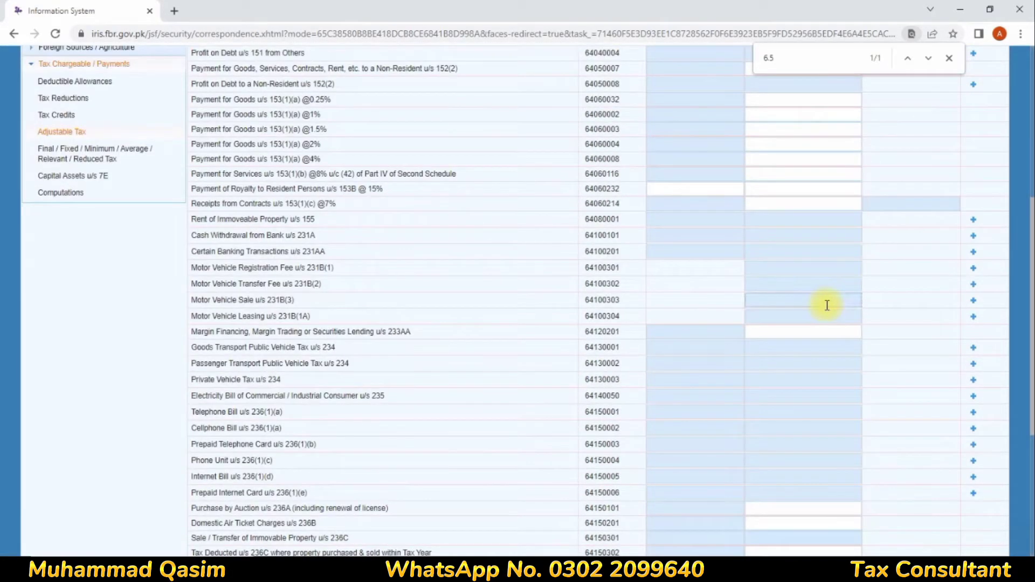
pyautogui.click(791, 59)
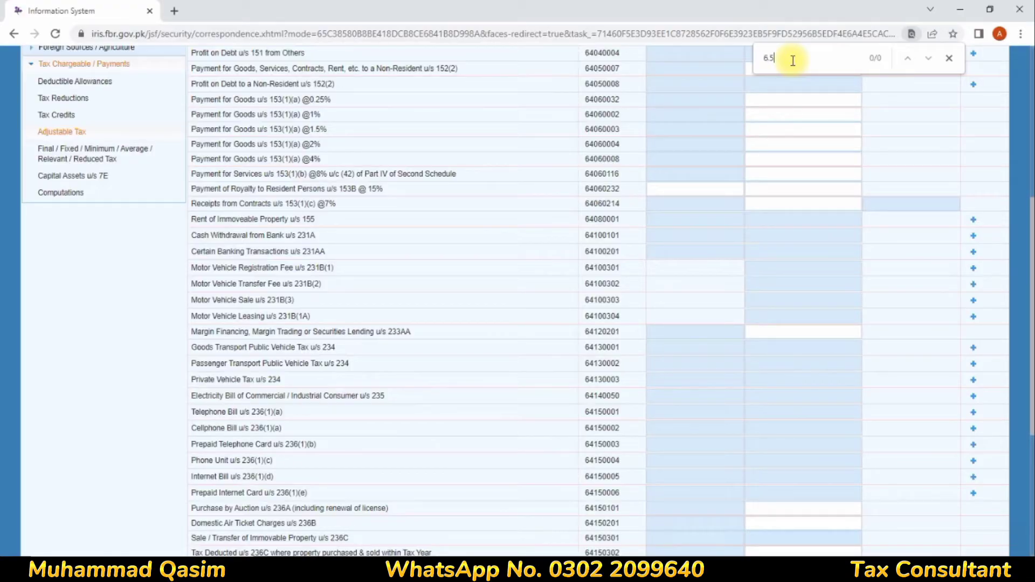
pyautogui.scroll(5, 771, 160)
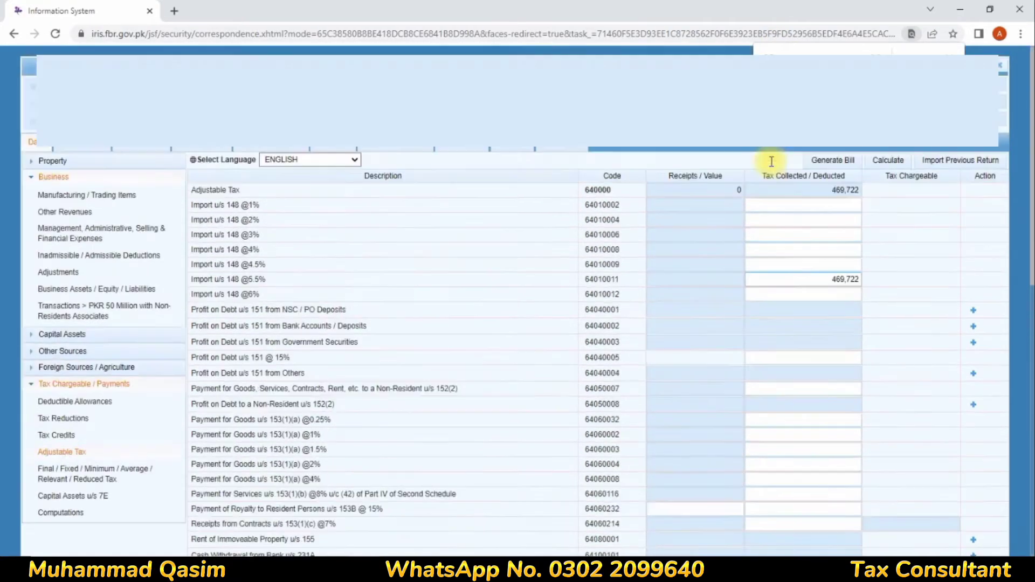
pyautogui.scroll(-6, 419, 372)
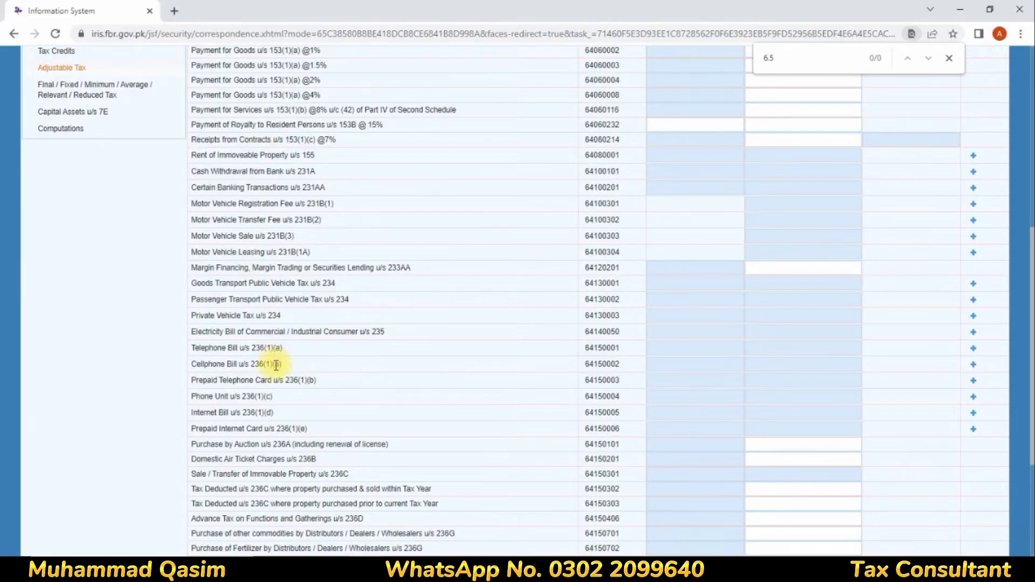
pyautogui.scroll(-4, 277, 366)
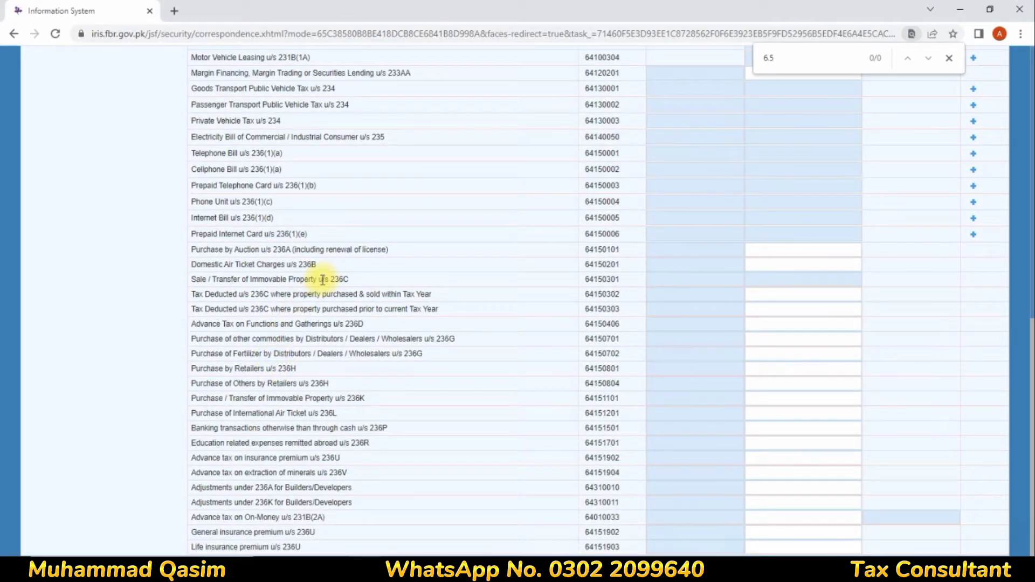
pyautogui.scroll(4, 322, 279)
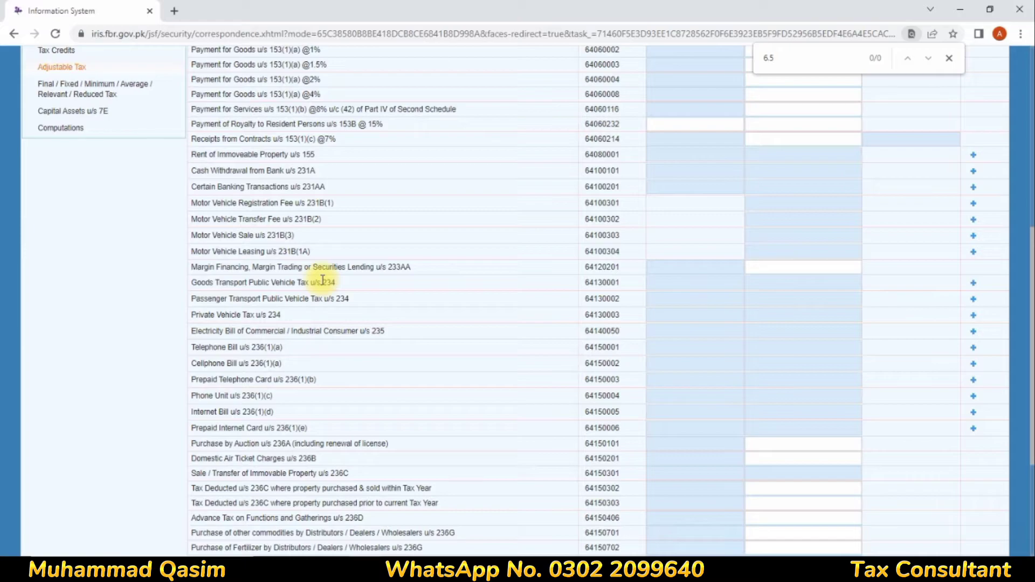
pyautogui.scroll(2, 322, 279)
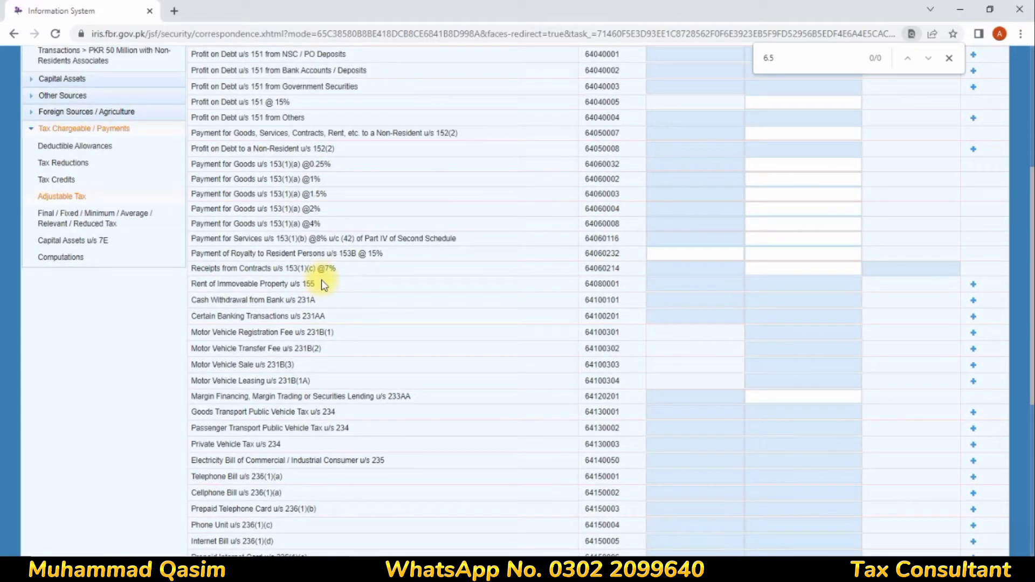
pyautogui.moveTo(289, 268); pyautogui.dragTo(347, 273)
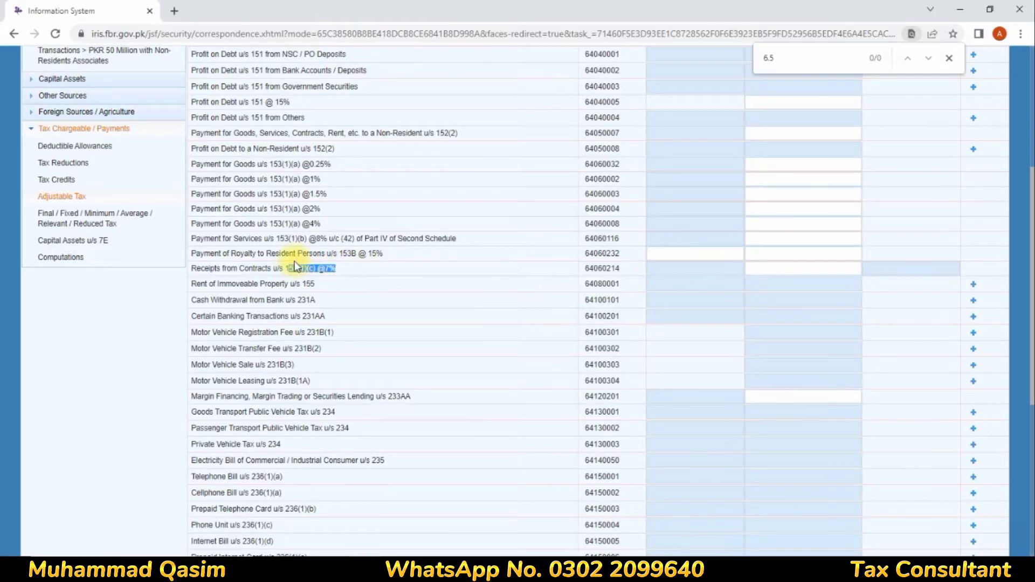
pyautogui.moveTo(591, 266); pyautogui.dragTo(623, 269)
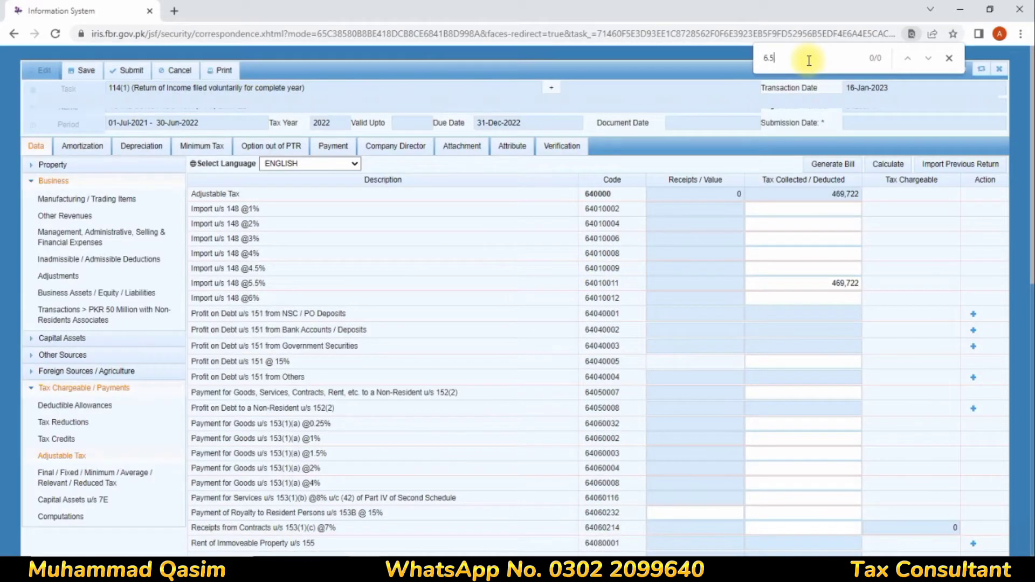
# Step: Enter 32,336,071 as the tax deducted for Receipts from Contracts u/s 153(1)(c) @7% and calculate Adjustable Tax
pyautogui.scroll(-2, 589, 312)
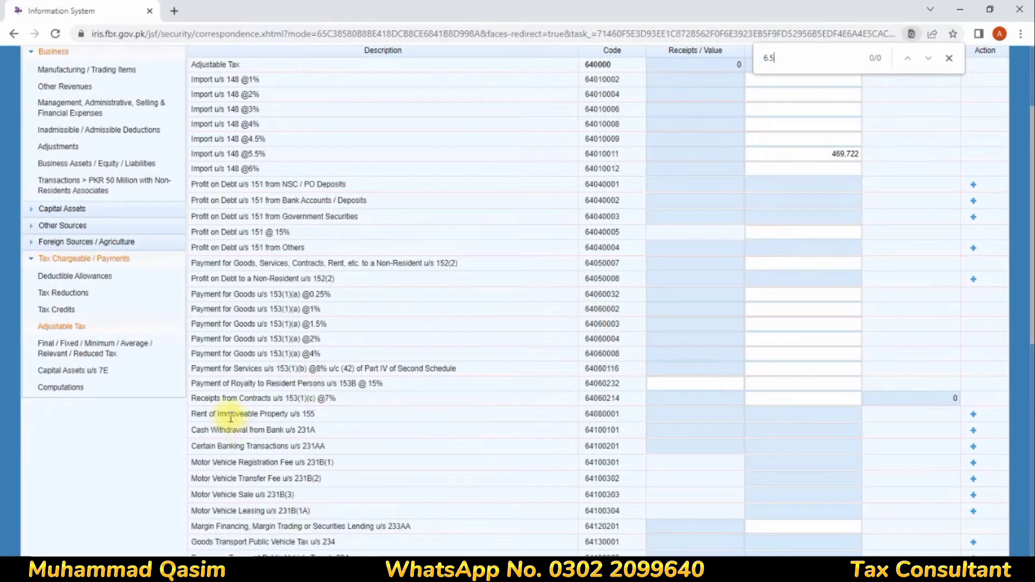
pyautogui.moveTo(273, 399); pyautogui.dragTo(336, 399)
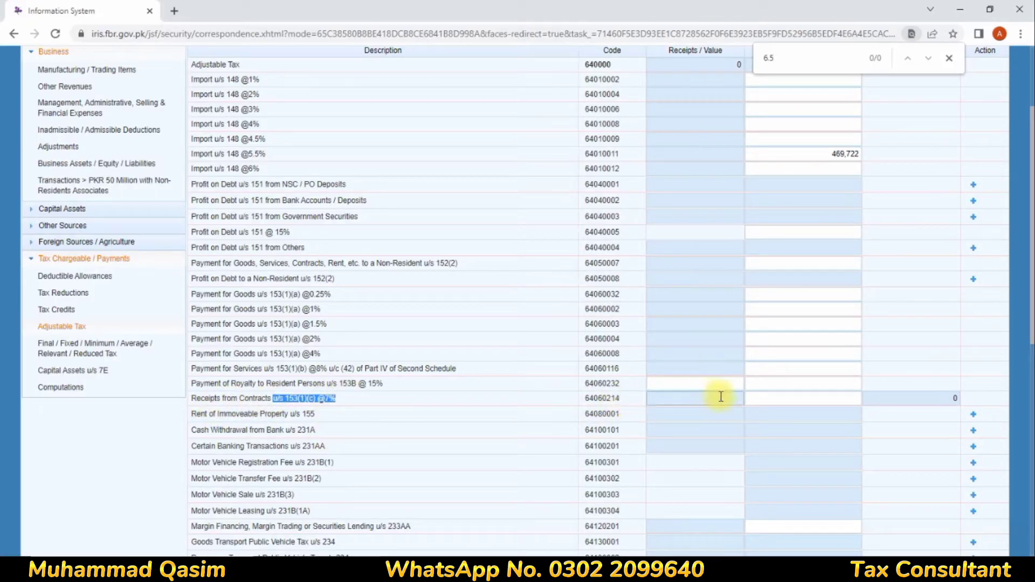
pyautogui.click(787, 402)
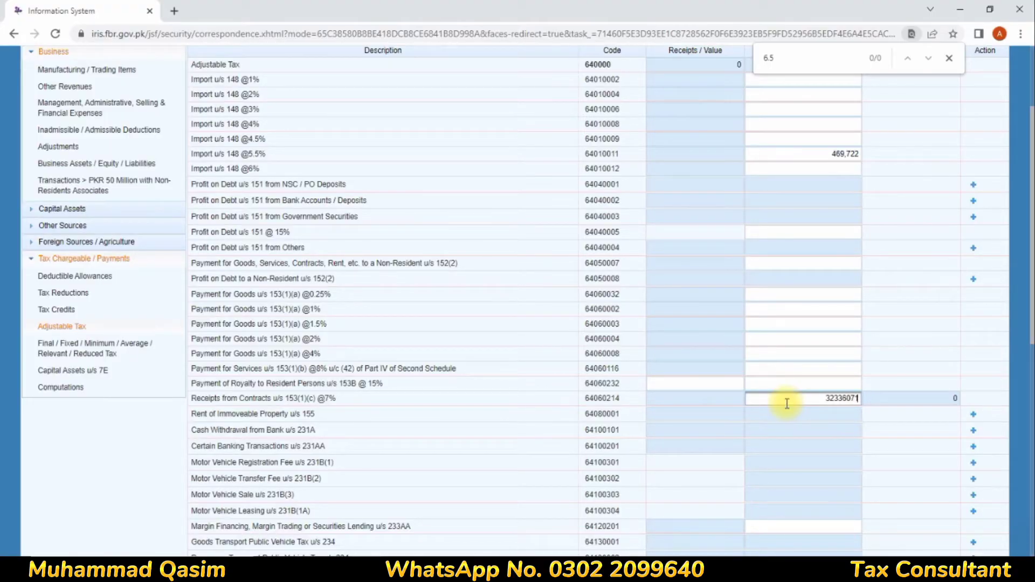
pyautogui.click(794, 340)
pyautogui.scroll(3, 867, 199)
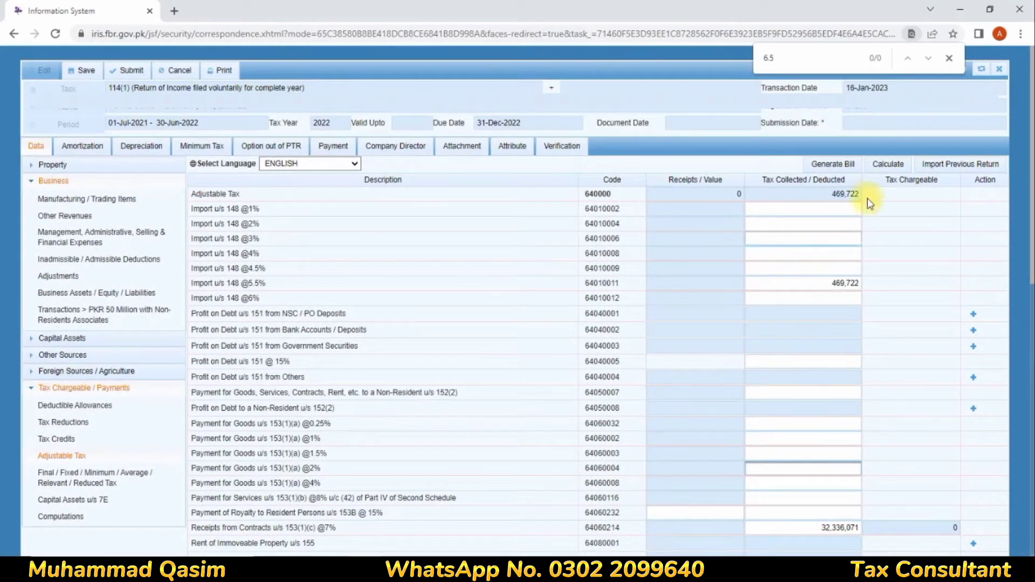
pyautogui.click(891, 168)
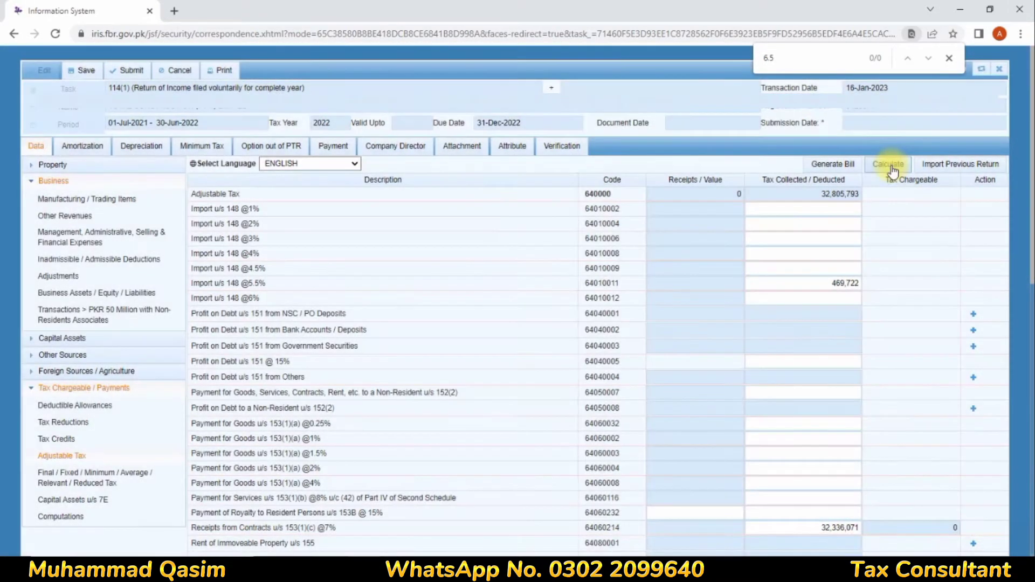
# Step: Look through the remaining Adjustable Tax lines and check the Withholding Income Tax in the Computations
pyautogui.scroll(-9, 842, 227)
pyautogui.scroll(3, 827, 236)
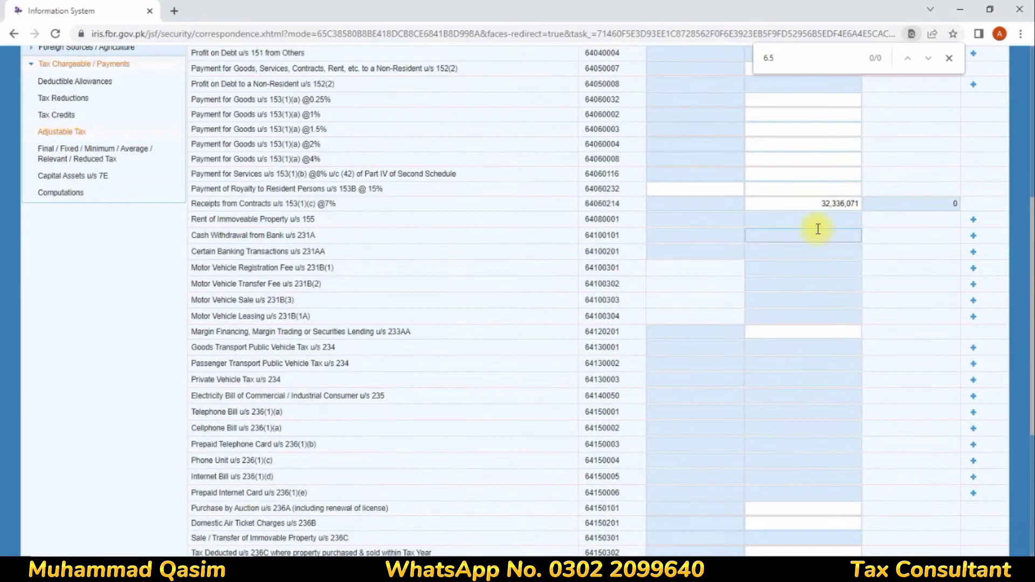
pyautogui.click(65, 201)
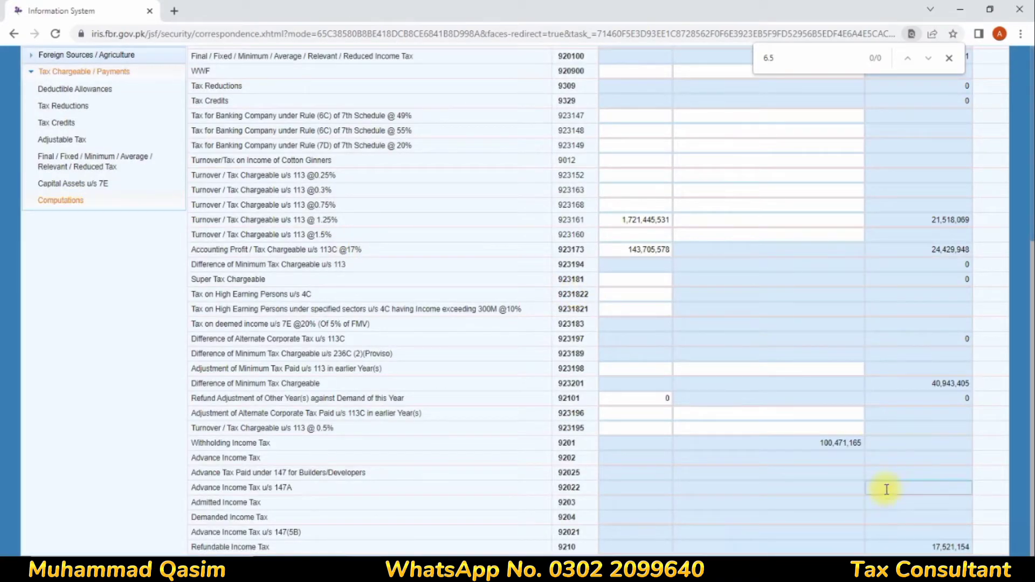
pyautogui.moveTo(814, 439); pyautogui.dragTo(838, 439)
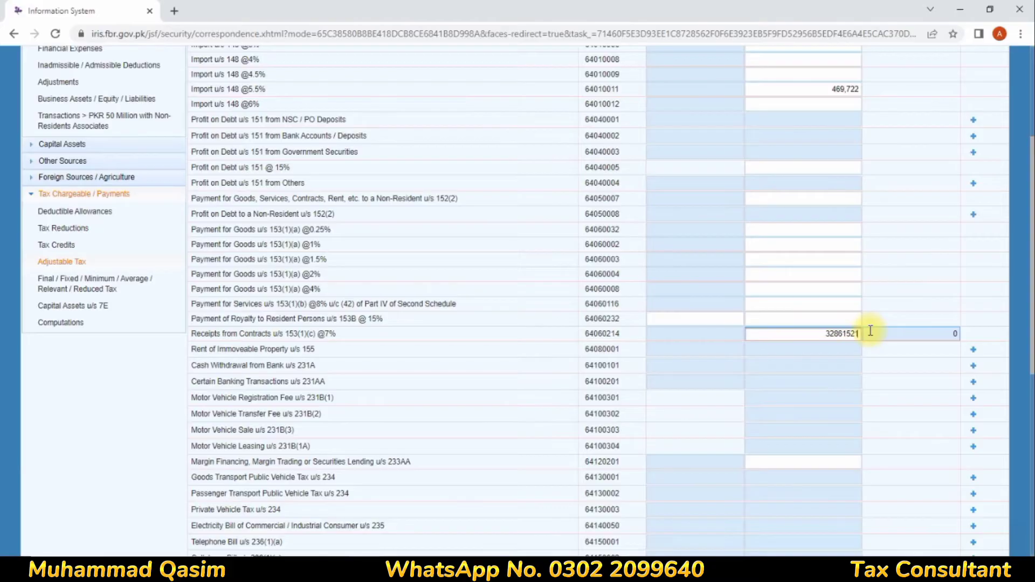
# Step: Set the tax deducted for Receipts from Contracts u/s 153(1)(c) @7% to 32,861,521 and recalculate Adjustable Tax
pyautogui.click(830, 350)
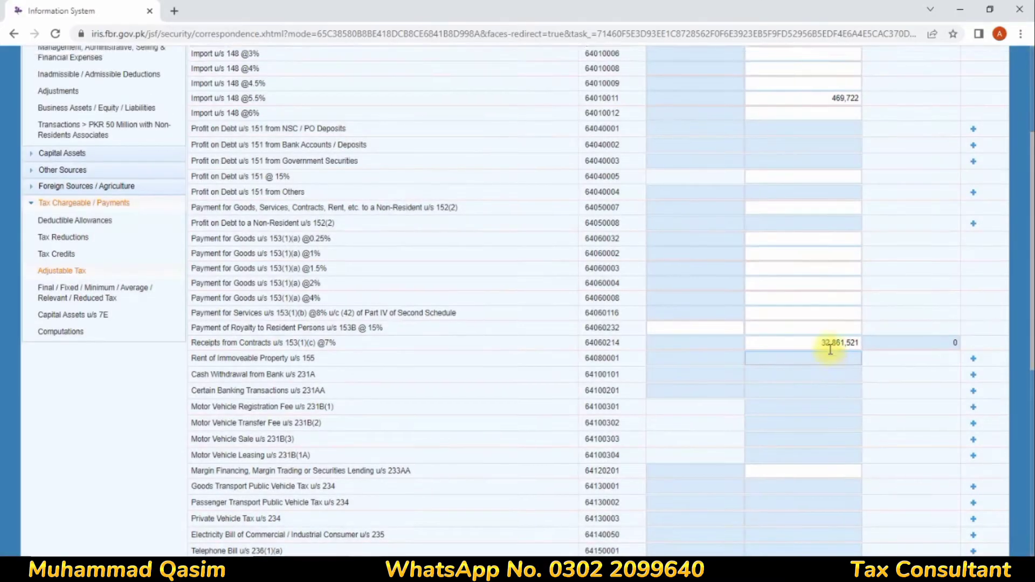
pyautogui.scroll(4, 831, 351)
pyautogui.click(888, 164)
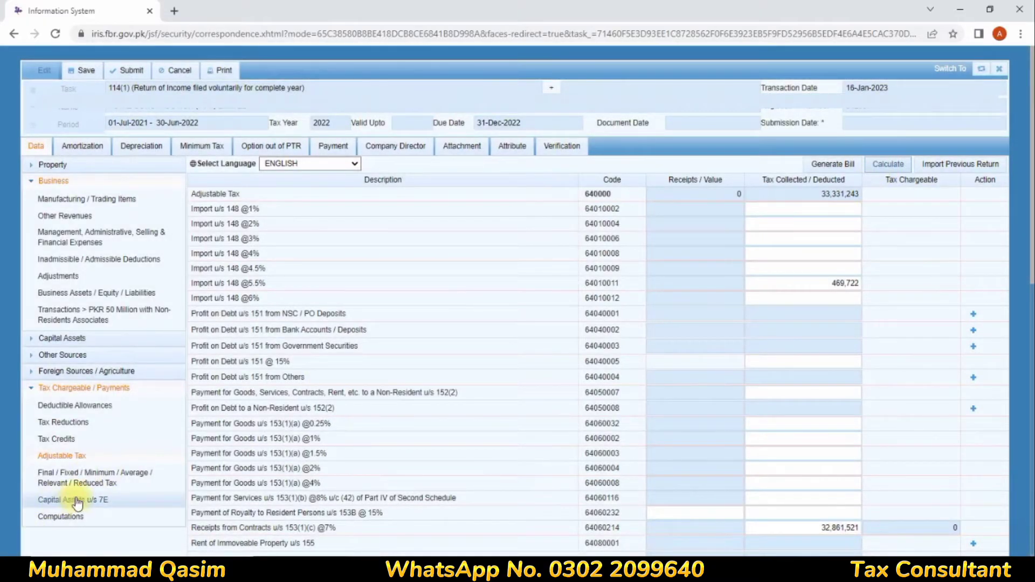
# Step: Recalculate the Computations and examine the Withholding Income Tax and Refundable Income Tax lines
pyautogui.click(65, 518)
pyautogui.scroll(-5, 773, 326)
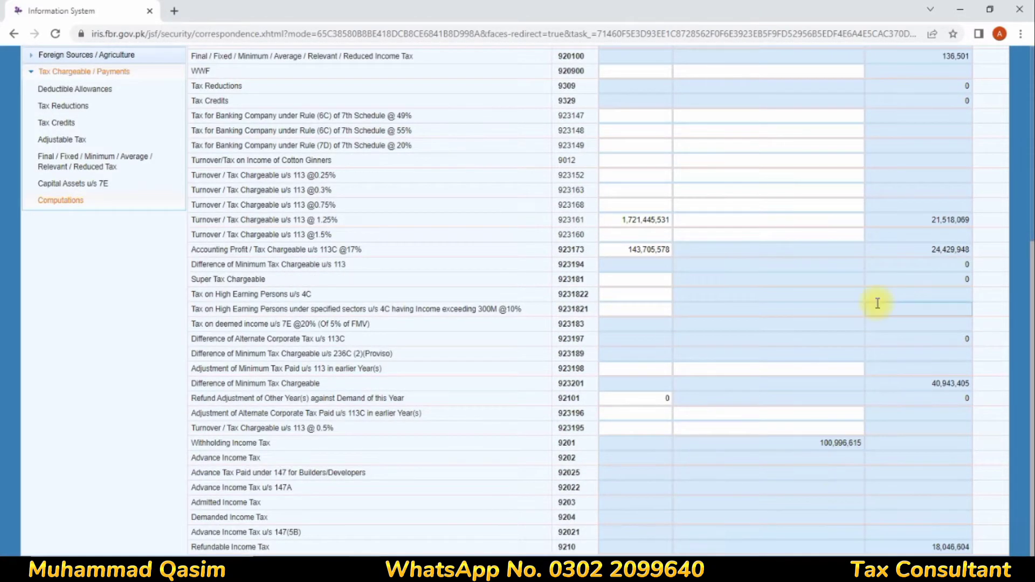
pyautogui.scroll(5, 884, 243)
pyautogui.click(901, 165)
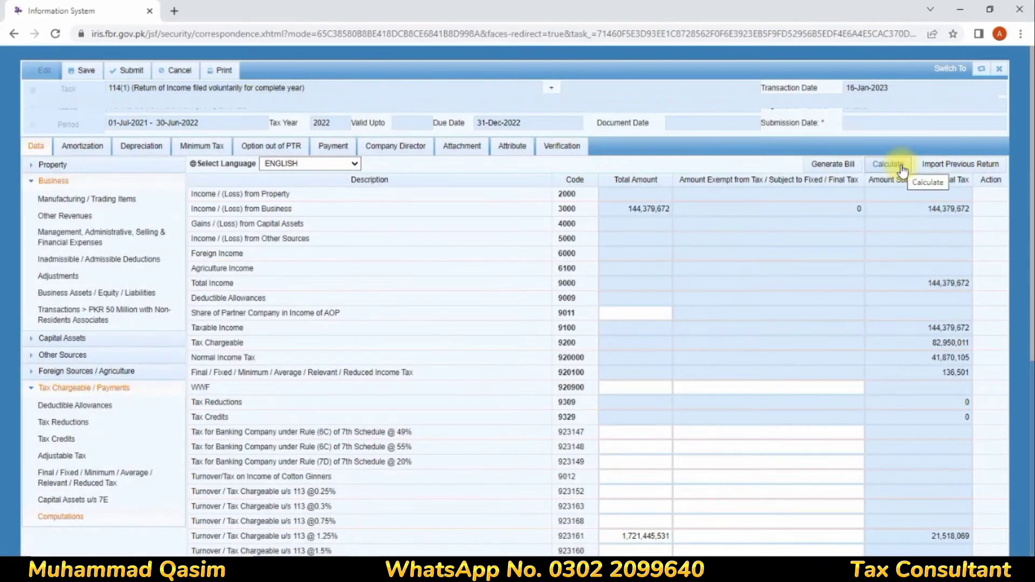
pyautogui.scroll(-5, 832, 324)
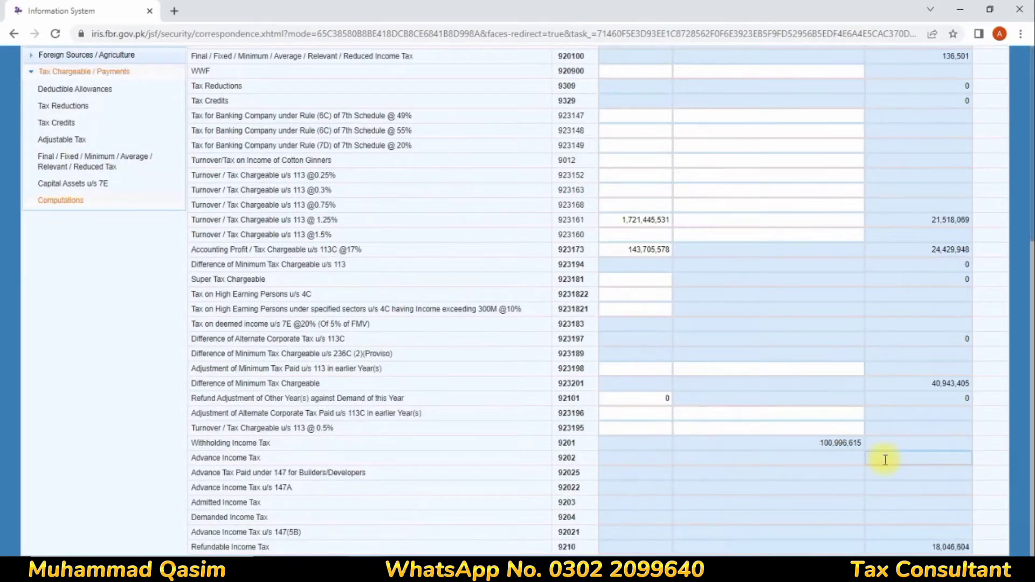
pyautogui.scroll(5, 917, 178)
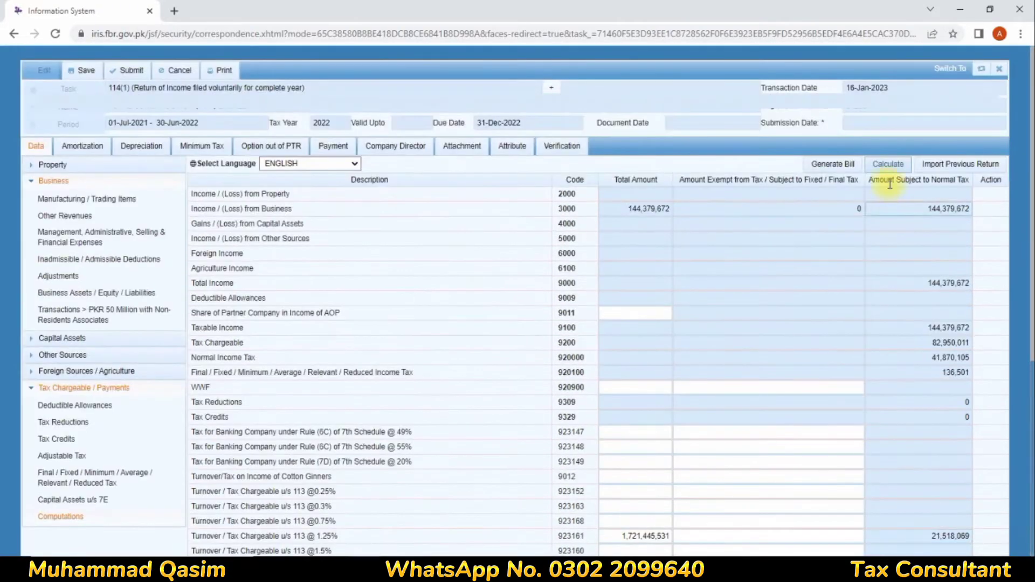
pyautogui.scroll(-5, 973, 542)
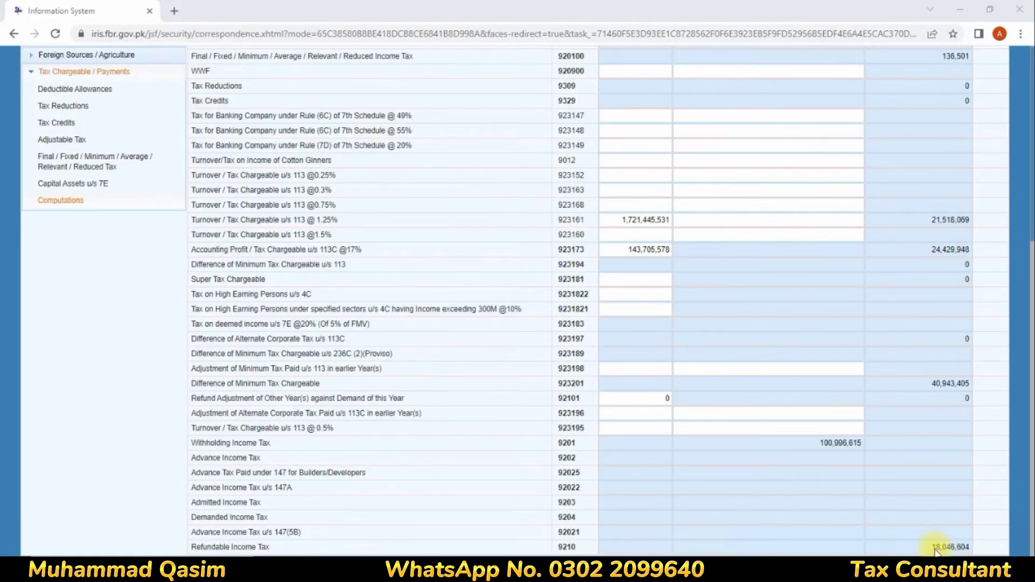
pyautogui.doubleClick(827, 447)
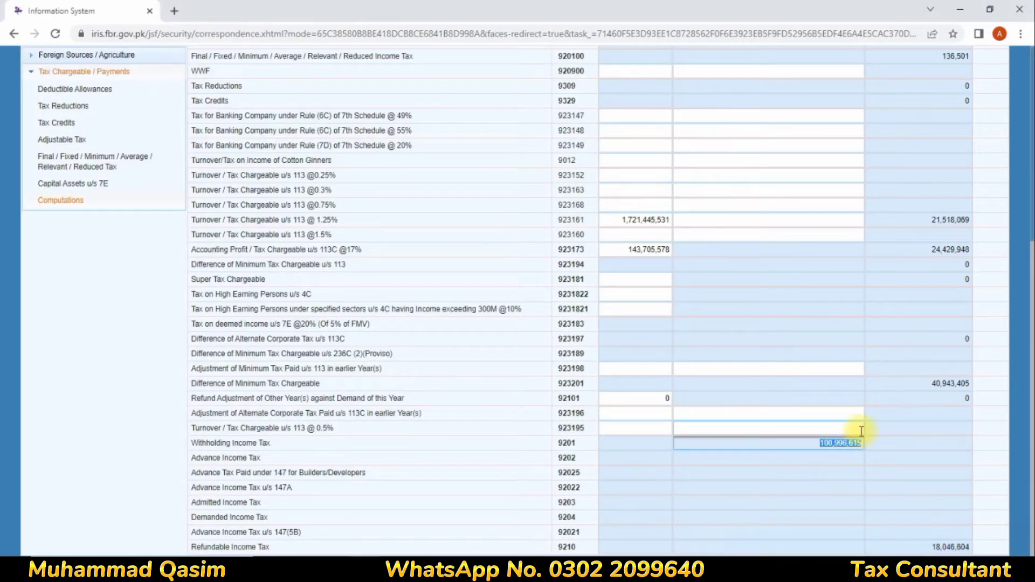
# Step: Review the rate and tax deducted on the Receipts from Contracts u/s 153(1)(c) line in Adjustable Tax
pyautogui.scroll(5, 593, 409)
pyautogui.click(52, 398)
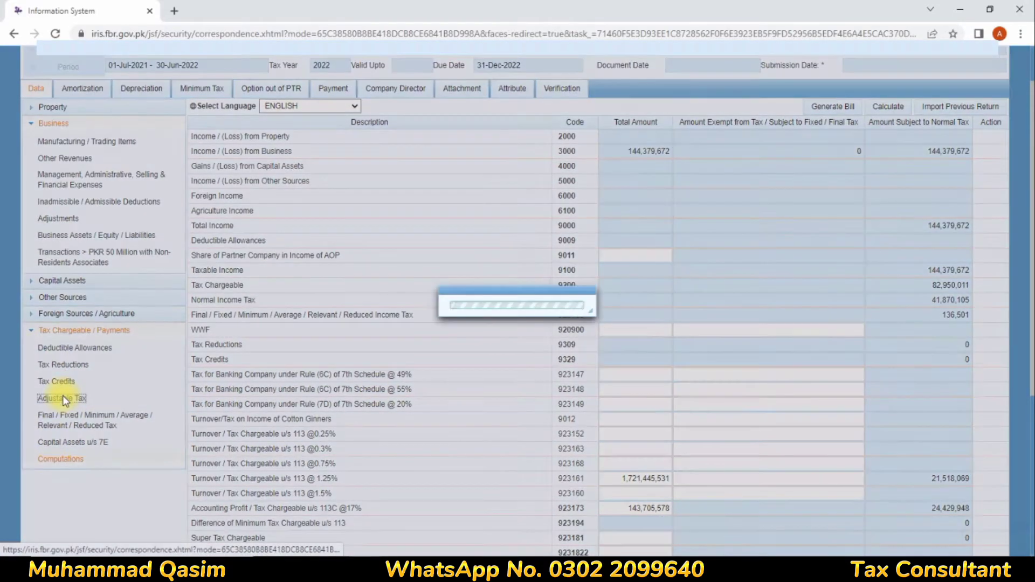
pyautogui.scroll(-1, 578, 380)
pyautogui.scroll(-3, 578, 381)
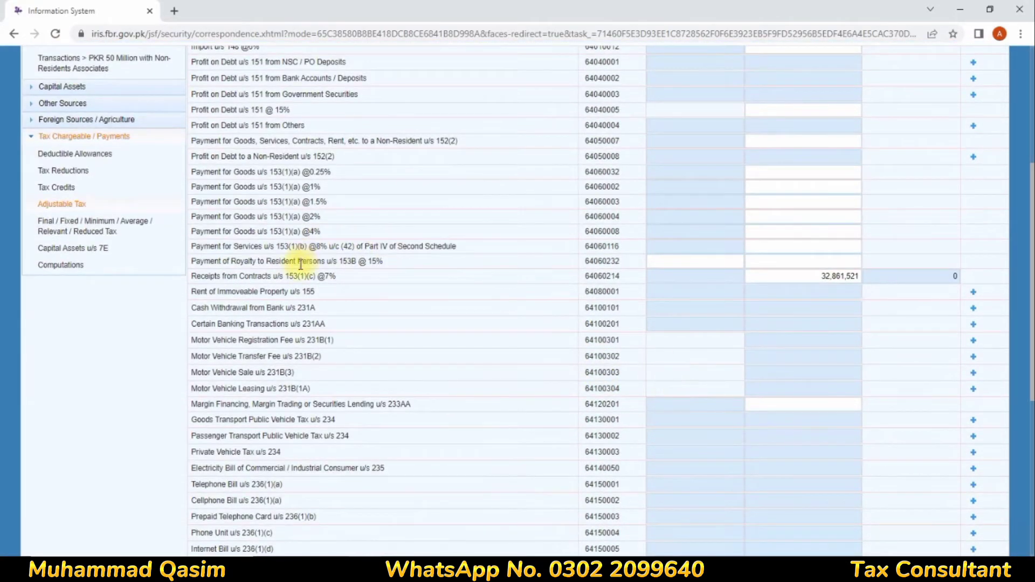
pyautogui.moveTo(215, 276); pyautogui.dragTo(328, 267)
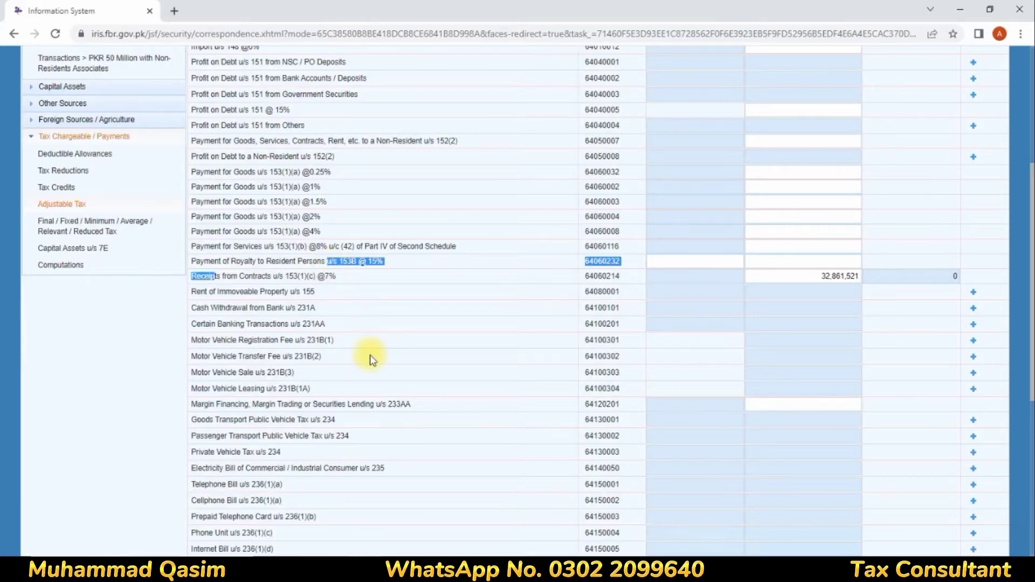
pyautogui.click(342, 282)
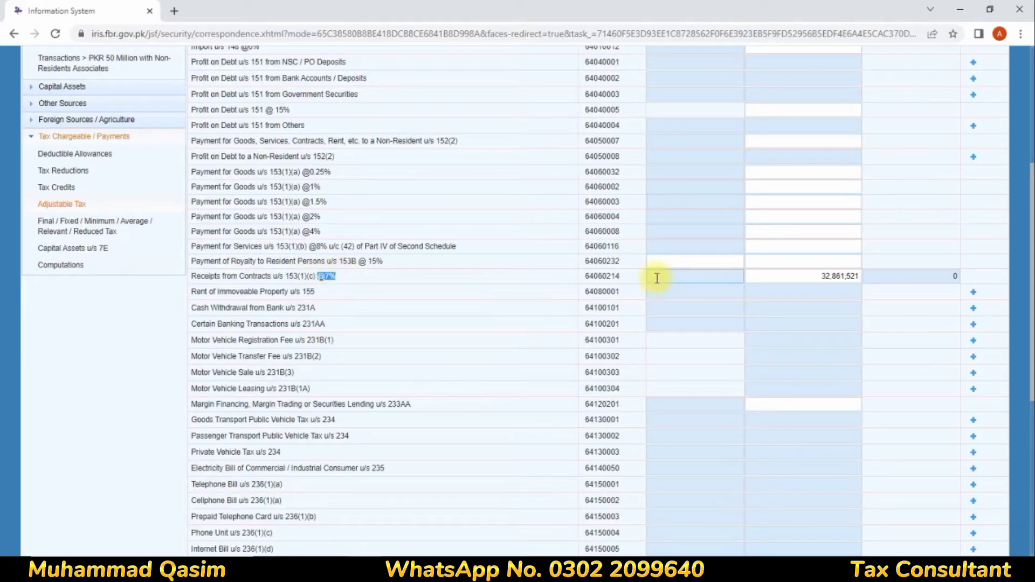
pyautogui.moveTo(765, 277); pyautogui.dragTo(860, 265)
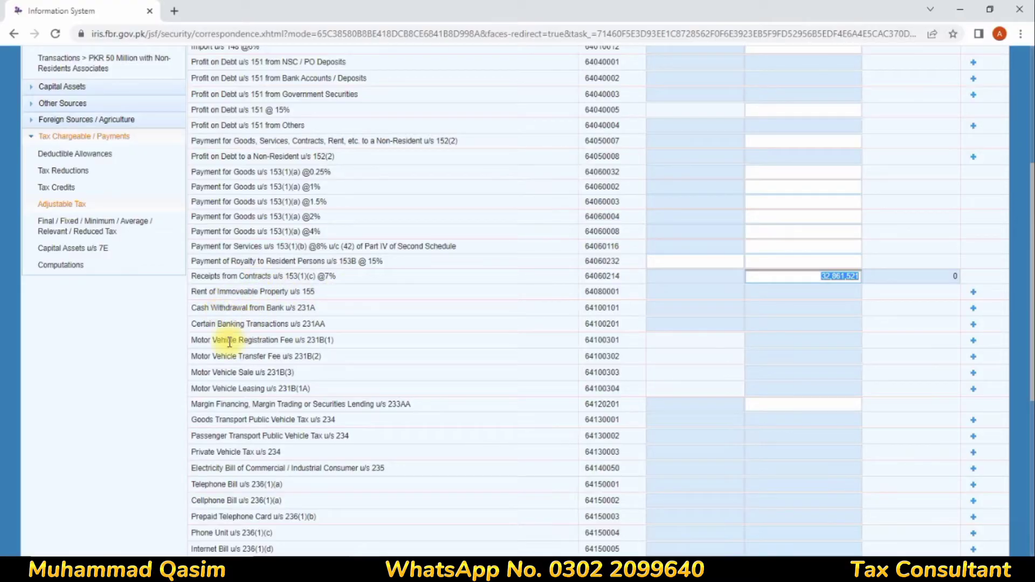
# Step: Look over the full list of Adjustable Tax entries and recalculate the section
pyautogui.scroll(-6, 225, 388)
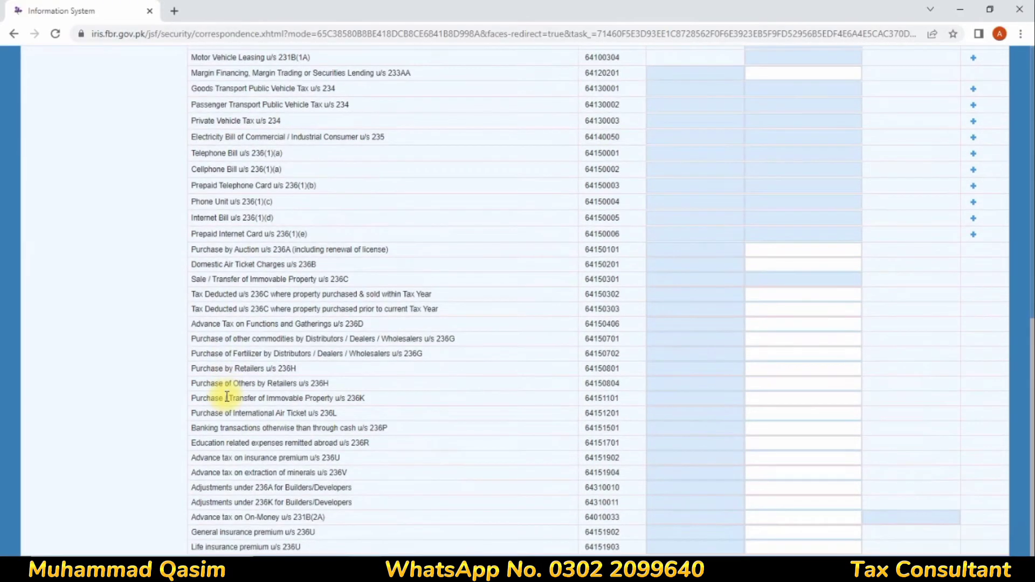
pyautogui.scroll(12, 226, 397)
pyautogui.scroll(-11, 779, 367)
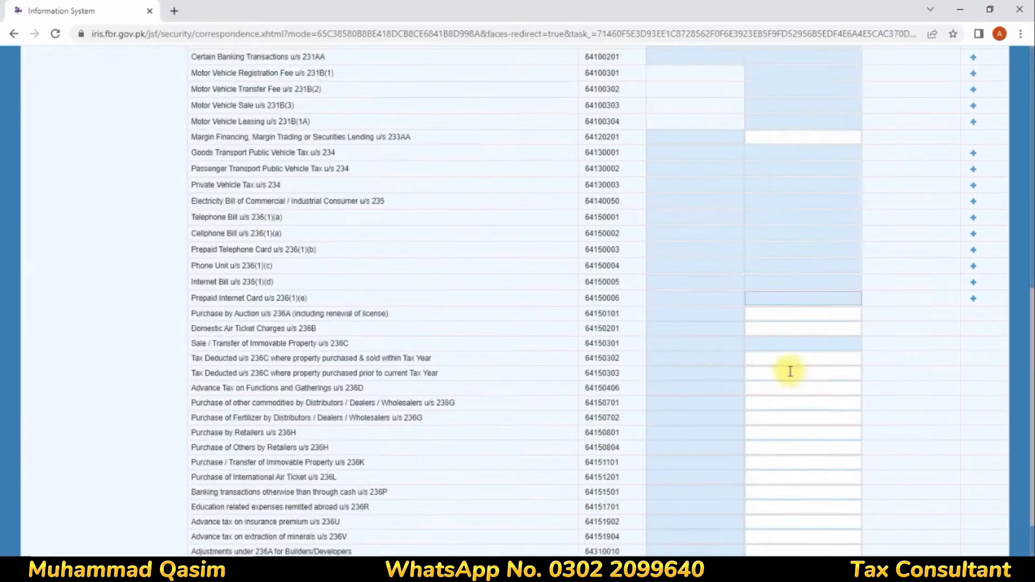
pyautogui.scroll(10, 790, 371)
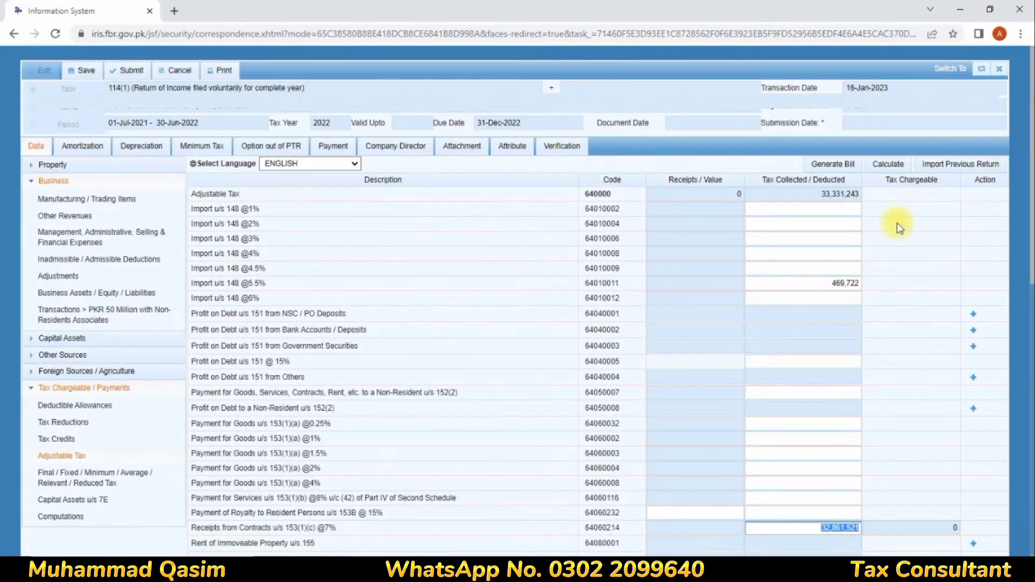
pyautogui.click(888, 164)
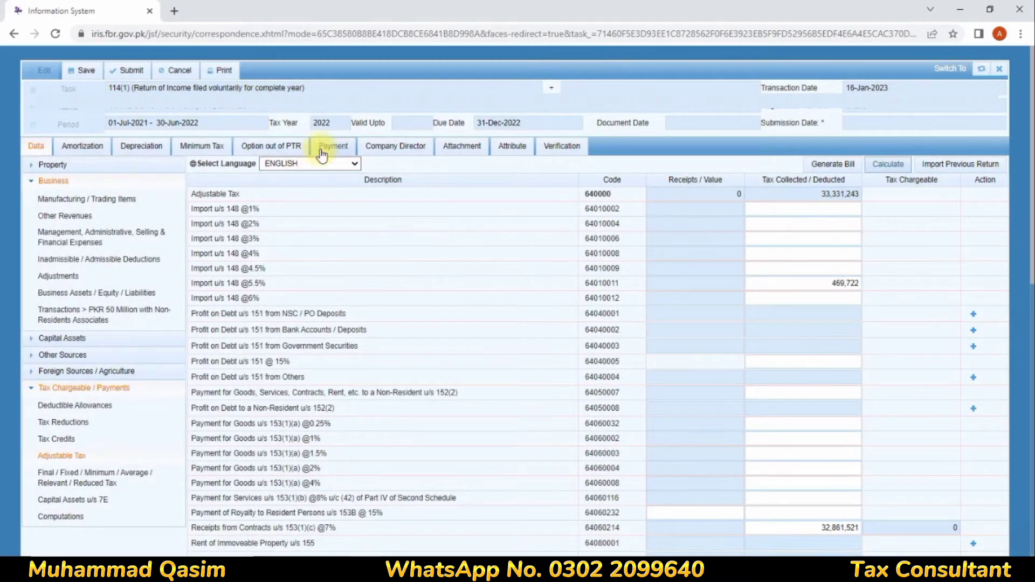
# Step: Examine the Minimum Tax figures for Receipts from contracts u/s 153(1)(c) @ 6.5%, including the difference of minimum tax chargeable
pyautogui.click(199, 152)
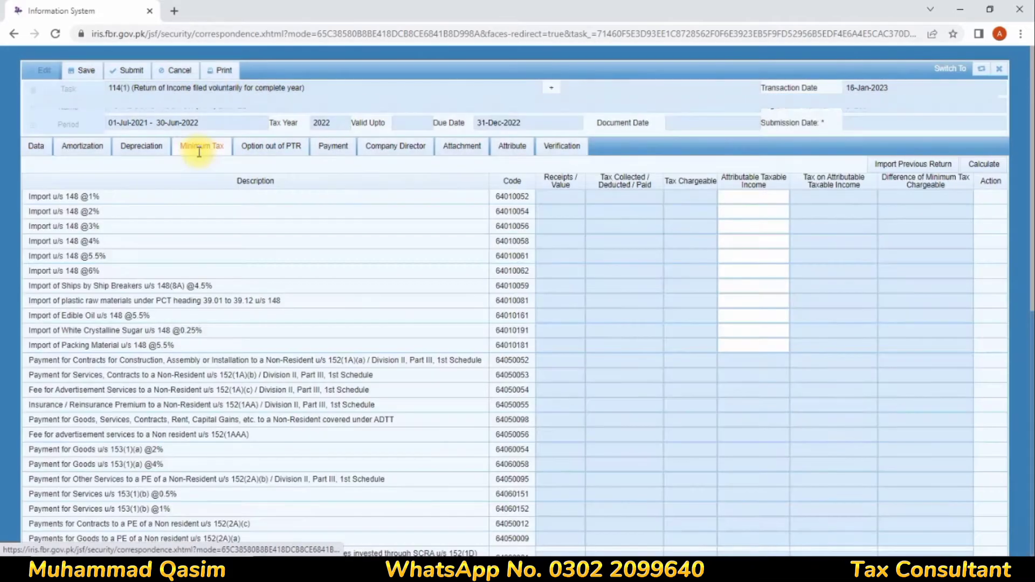
pyautogui.scroll(-9, 822, 408)
pyautogui.click(903, 251)
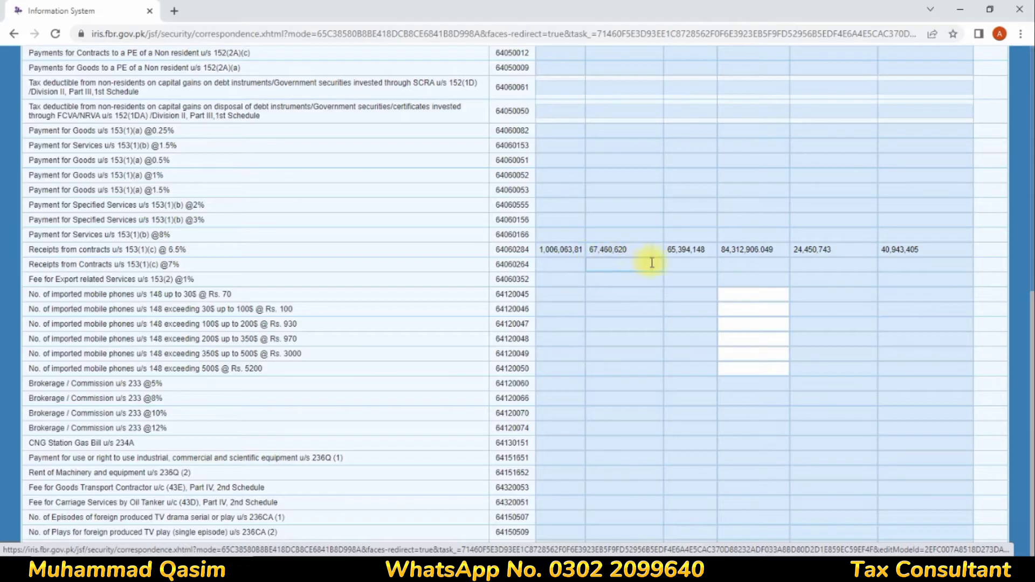
pyautogui.scroll(9, 308, 337)
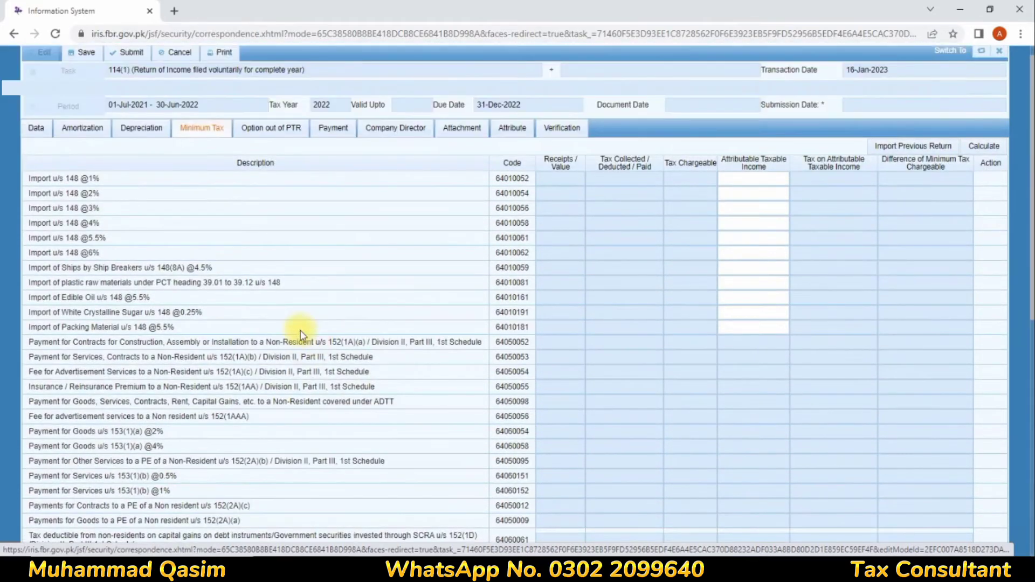
# Step: Return to the return data and look through the Adjustable Tax entries again
pyautogui.click(36, 128)
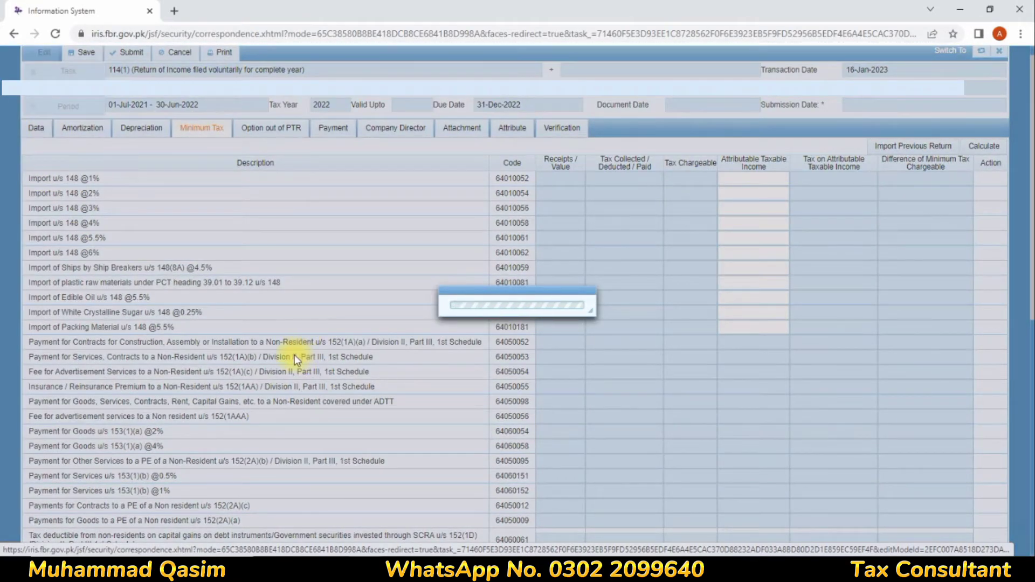
pyautogui.scroll(-10, 294, 358)
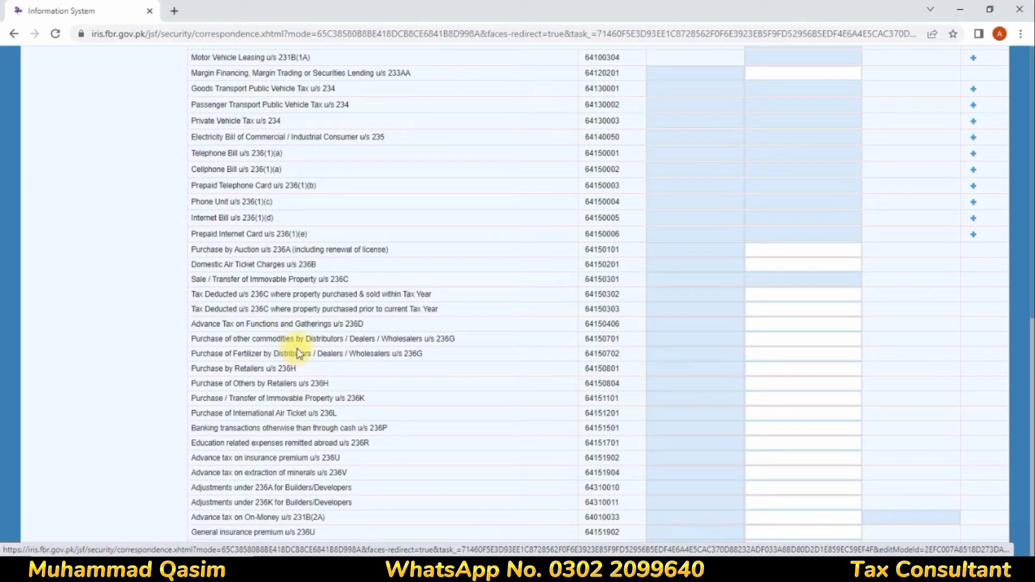
pyautogui.scroll(10, 298, 354)
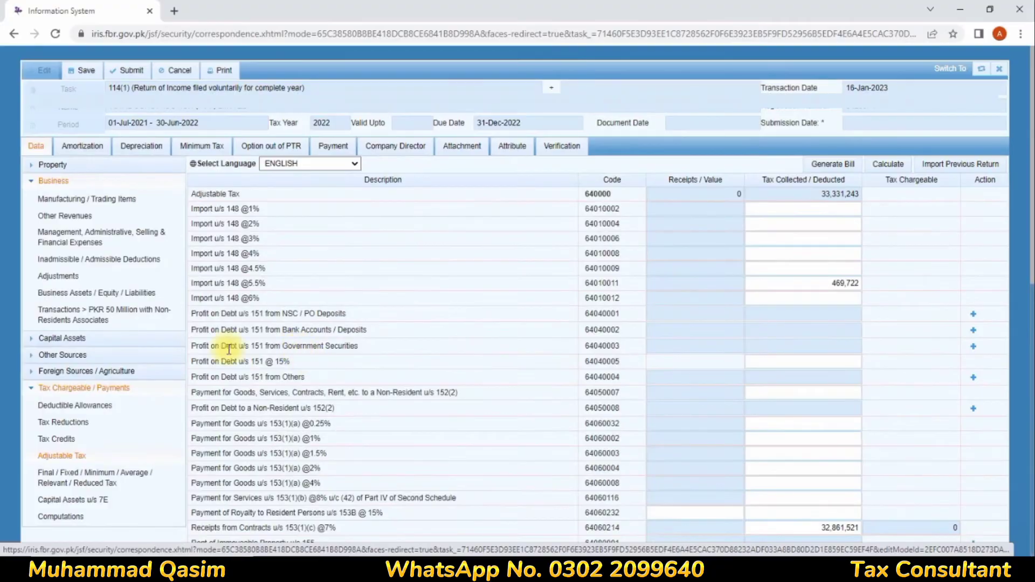
# Step: Look through the Final / Fixed / Minimum / Average / Relevant / Reduced Tax entries, including receipts from contracts
pyautogui.click(61, 479)
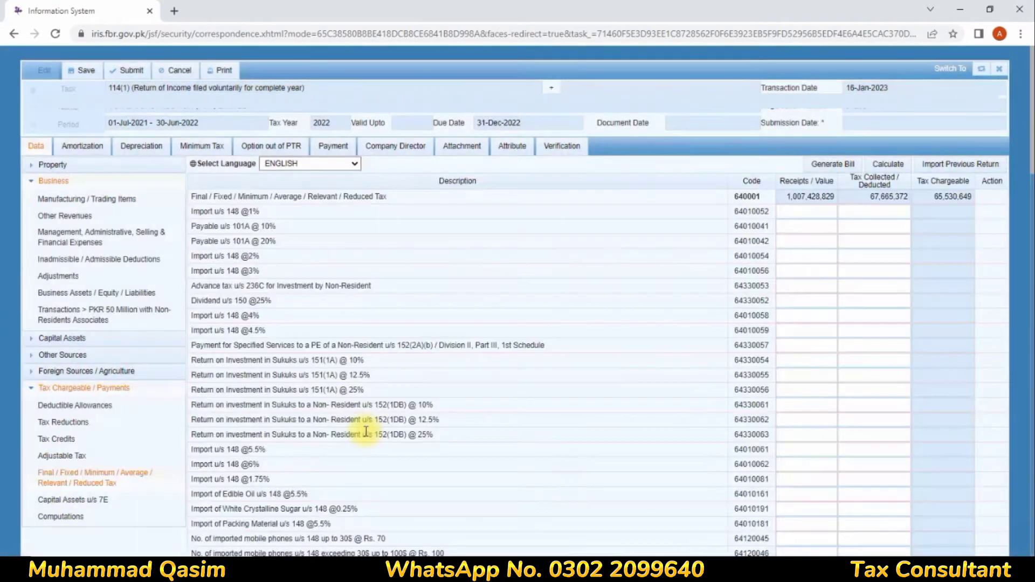
pyautogui.scroll(-15, 376, 409)
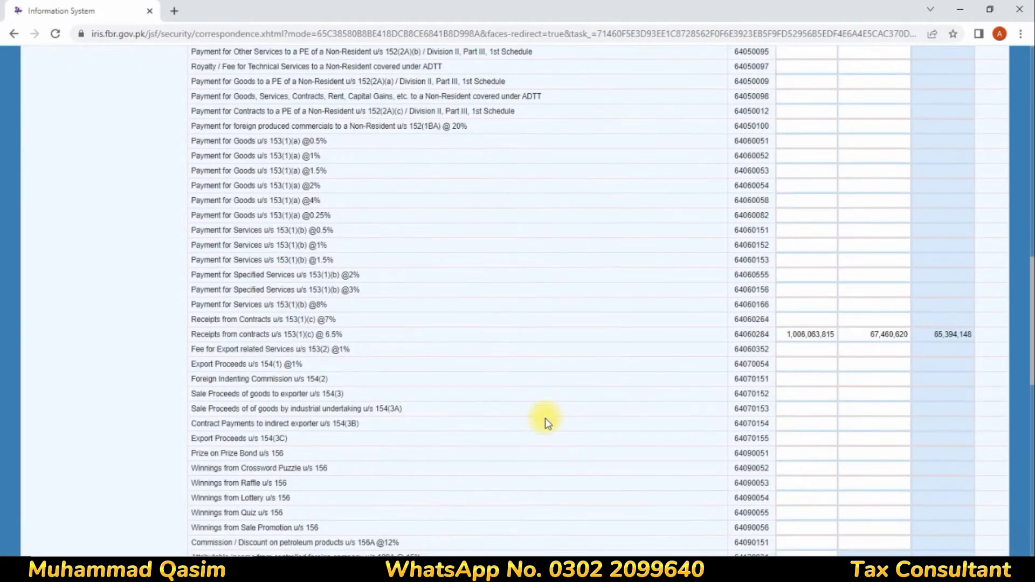
pyautogui.scroll(-5, 535, 420)
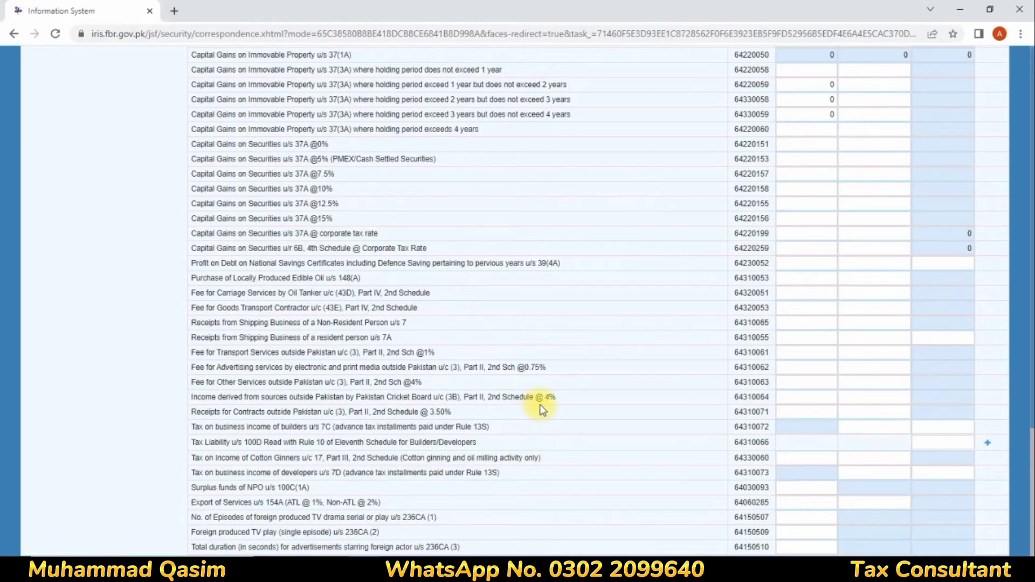
pyautogui.scroll(15, 545, 412)
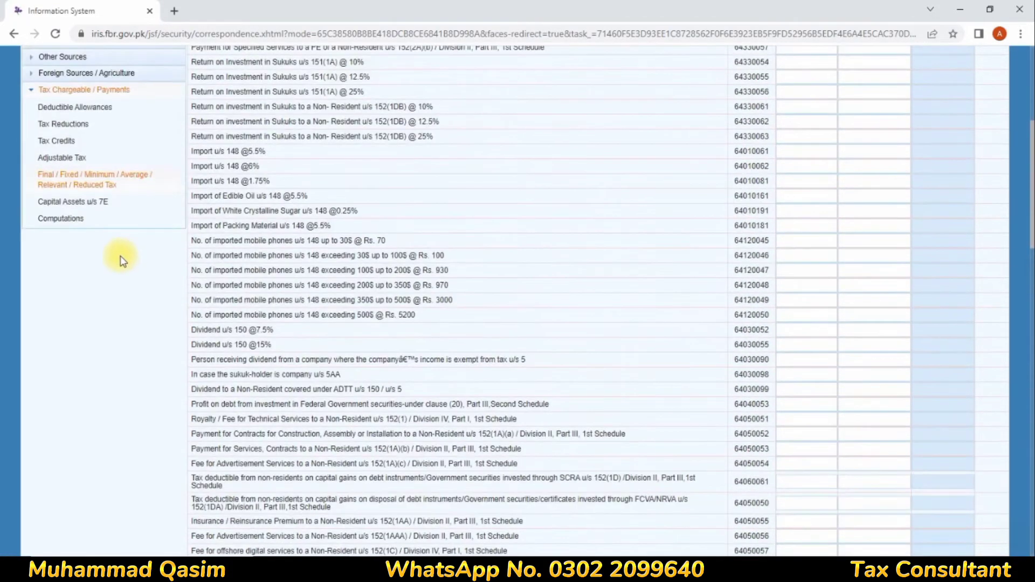
# Step: Examine the Computations section, including the minimum tax, accounting profit tax and withholding tax rows
pyautogui.click(54, 203)
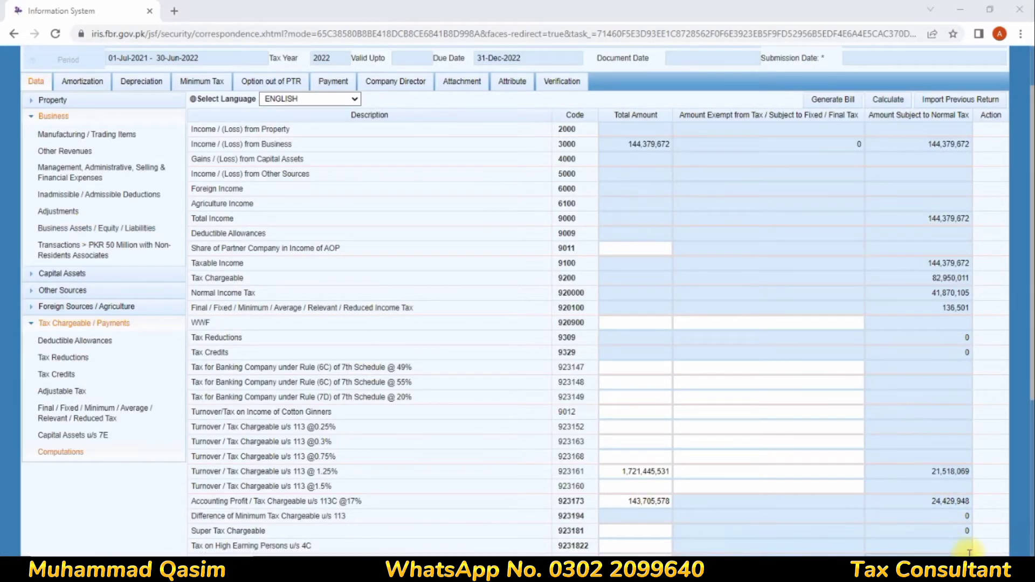
pyautogui.scroll(-3, 455, 331)
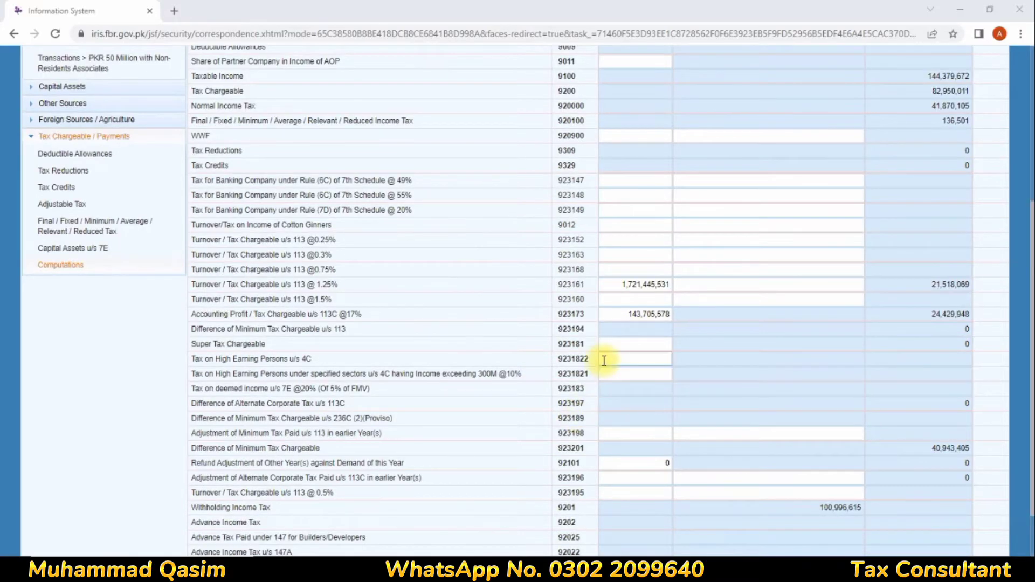
pyautogui.scroll(3, 343, 283)
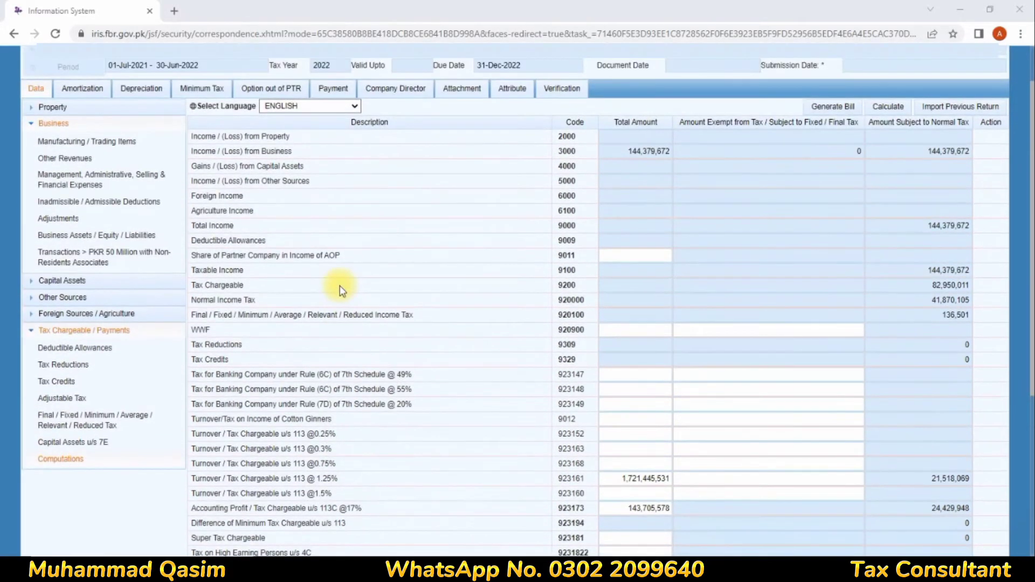
# Step: In Business Assets / Equity / Liabilities, enter 107,046,592 for Plant / Machinery / Equipment / Furniture
pyautogui.click(74, 237)
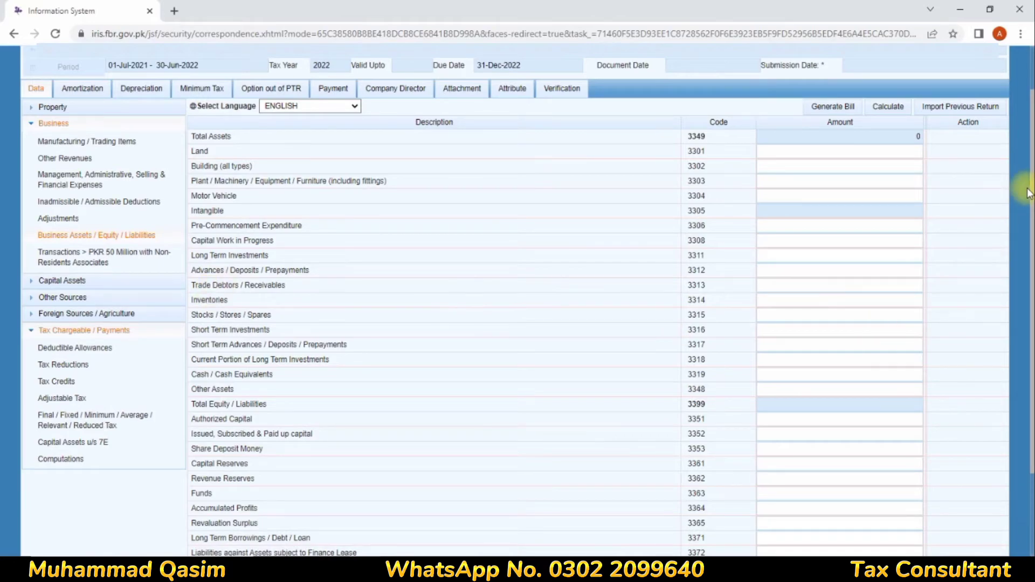
pyautogui.moveTo(1033, 188); pyautogui.dragTo(1033, 193)
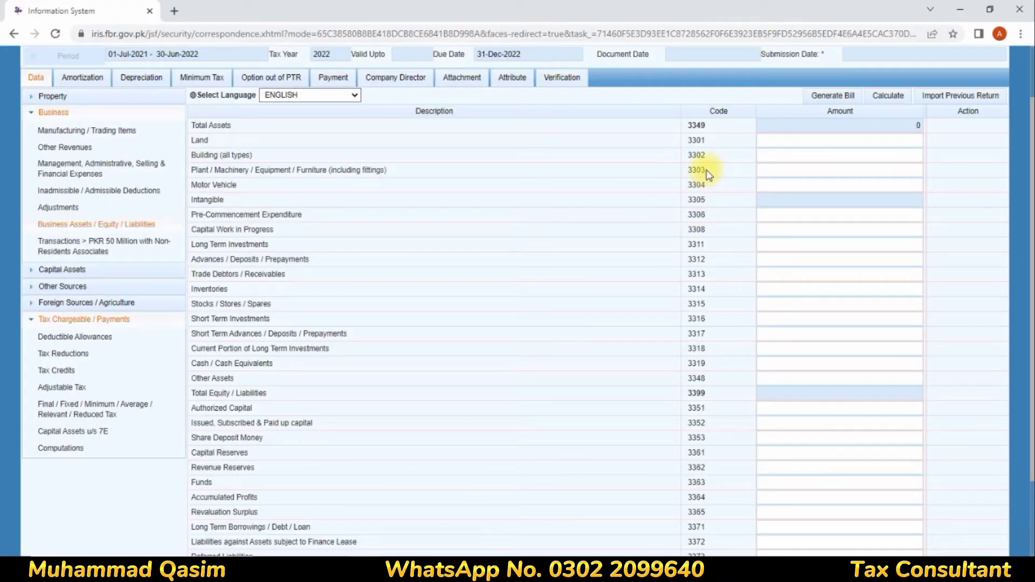
pyautogui.click(793, 170)
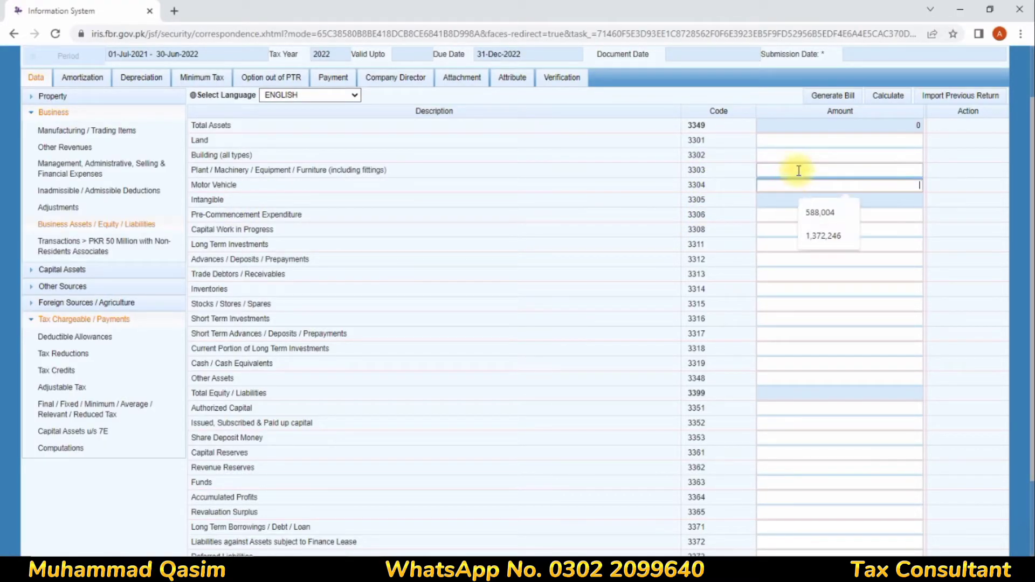
pyautogui.write('107046592')
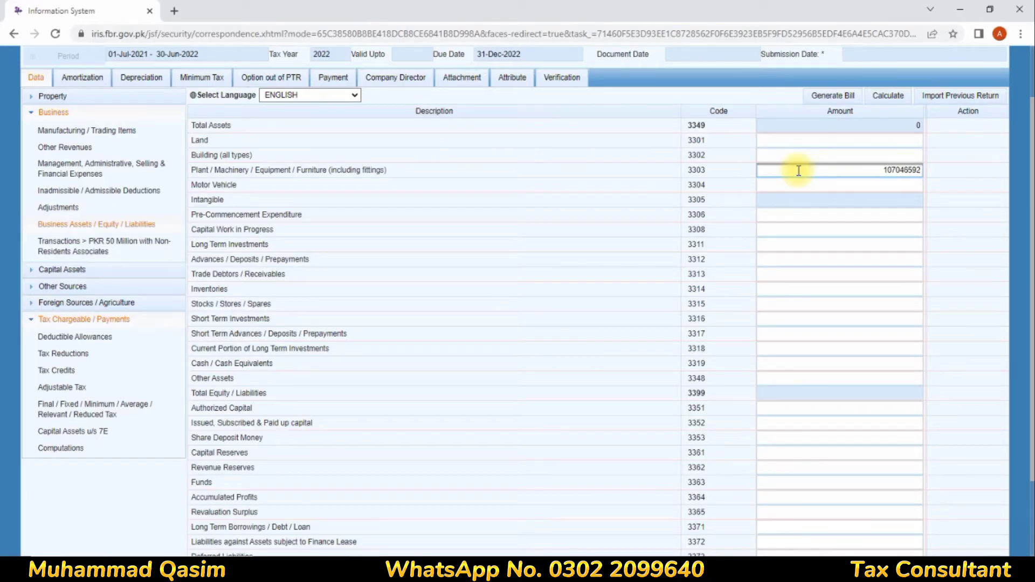
pyautogui.click(942, 171)
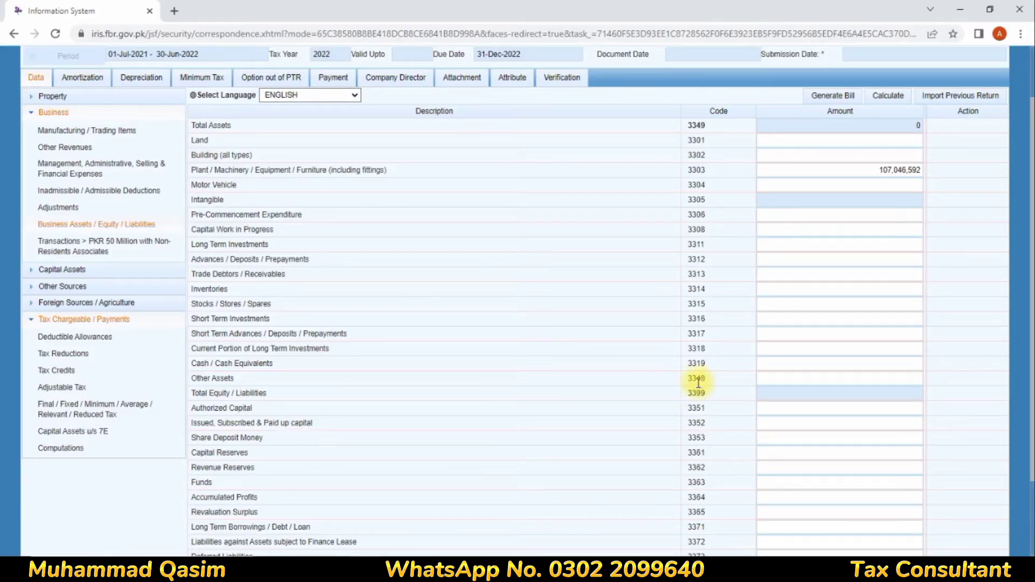
# Step: Enter 157,789,868 for Other Assets and recalculate the section
pyautogui.moveTo(203, 379); pyautogui.dragTo(250, 374)
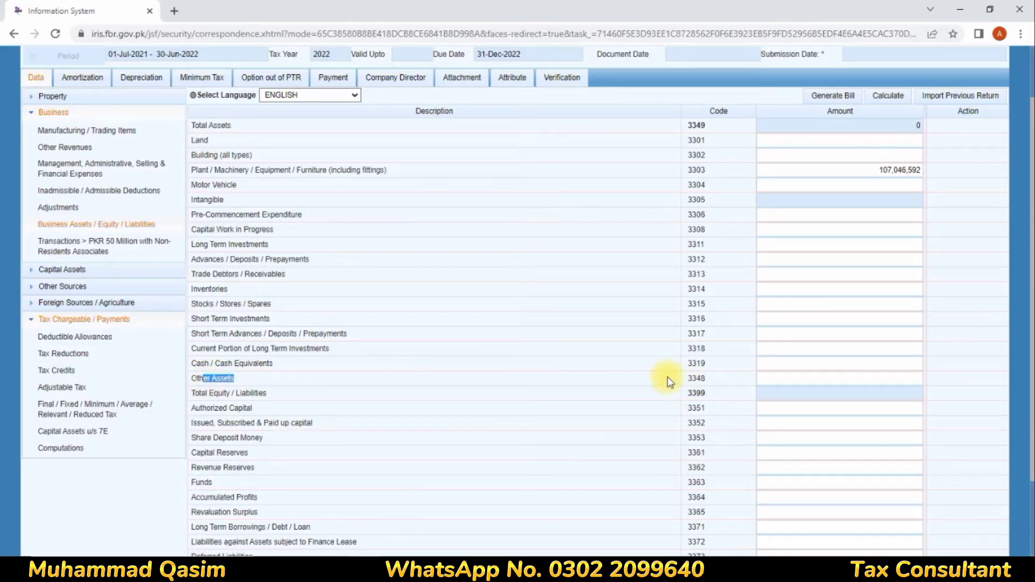
pyautogui.click(766, 379)
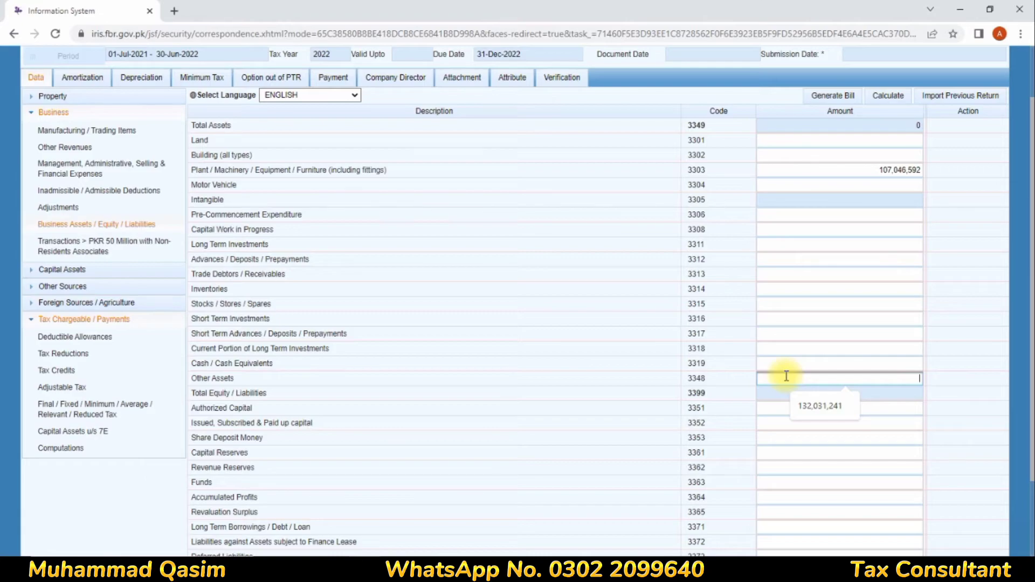
pyautogui.write('157')
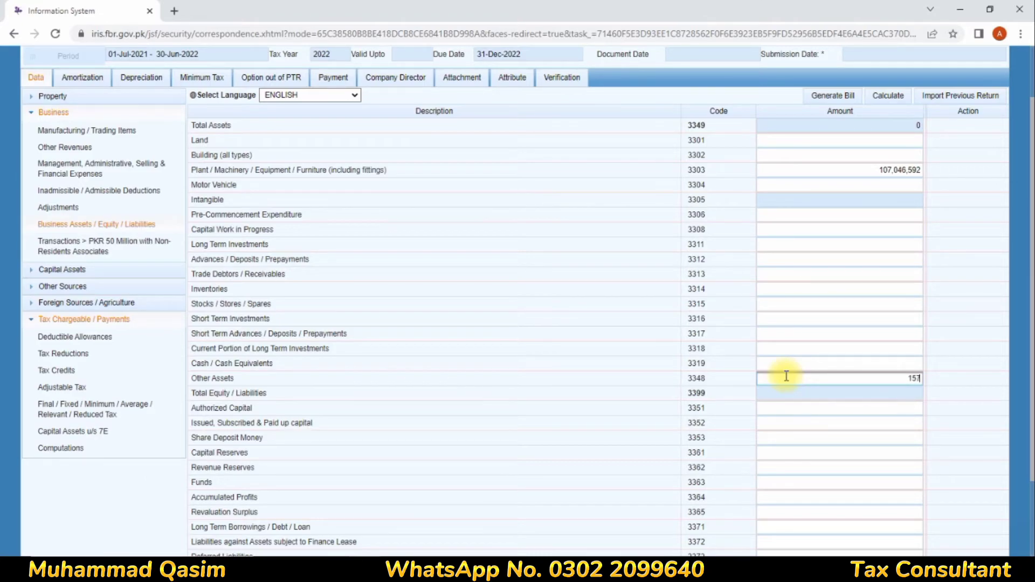
pyautogui.write('789868')
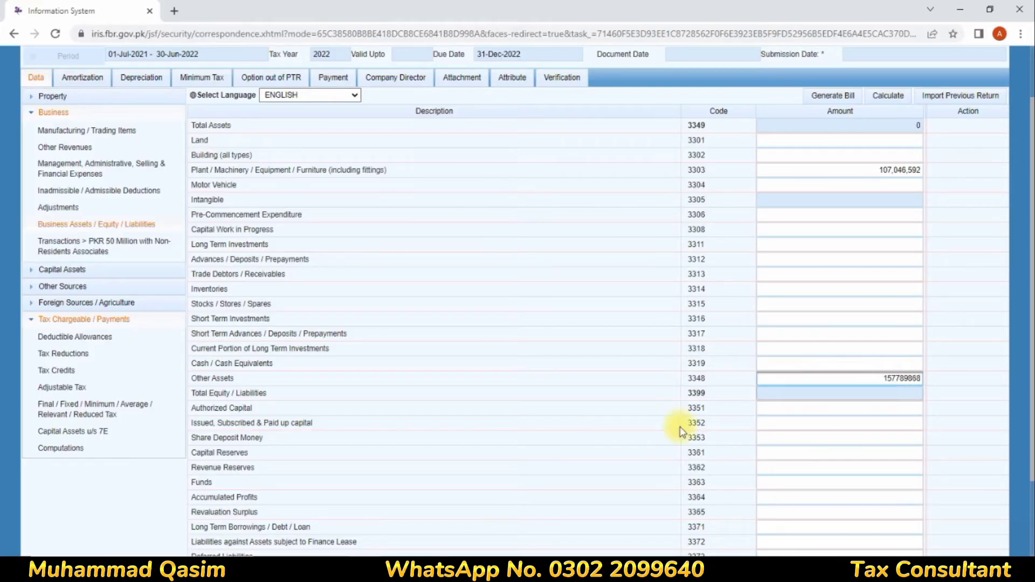
pyautogui.click(723, 399)
pyautogui.click(893, 97)
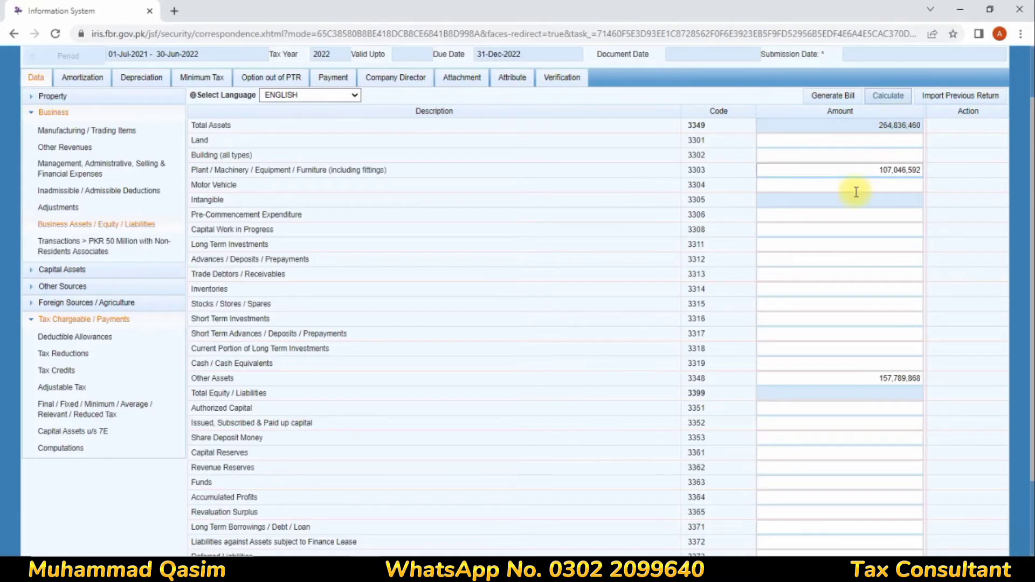
pyautogui.click(869, 308)
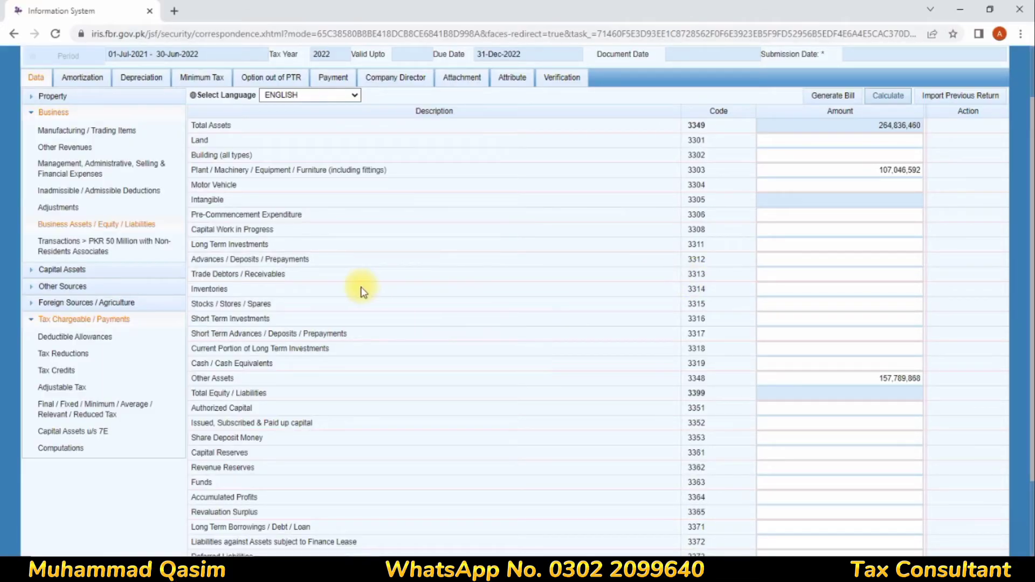
# Step: Enter 52,690,524 for Trade Debtors / Receivables and 41,642,310 for Inventories
pyautogui.moveTo(198, 275); pyautogui.dragTo(778, 270)
pyautogui.click(779, 271)
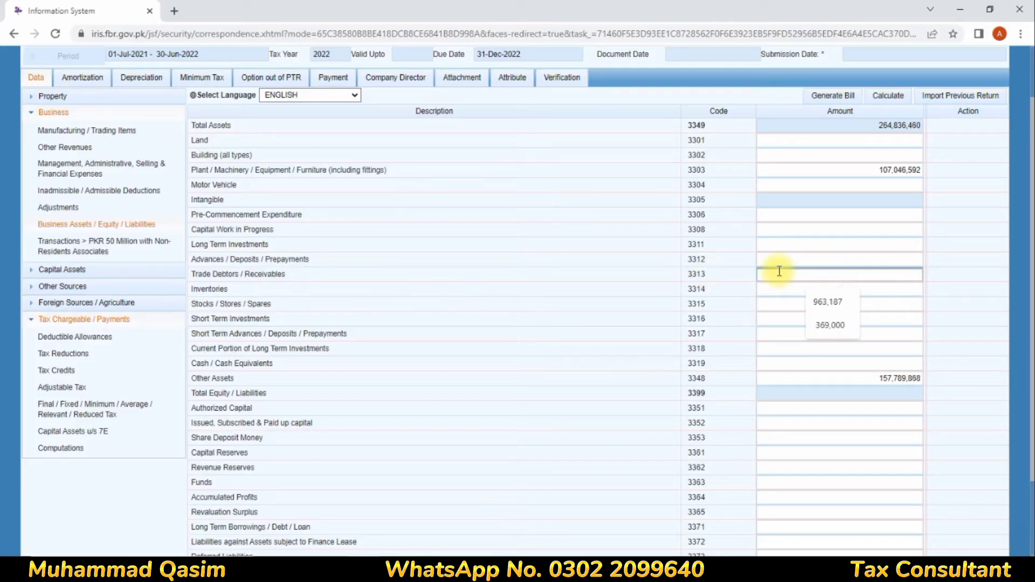
pyautogui.write('52,69')
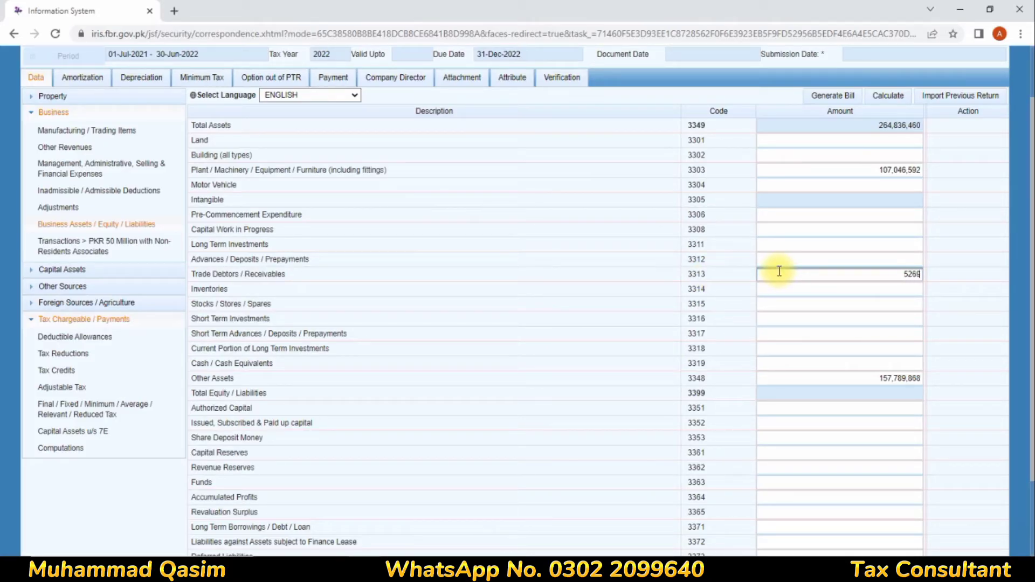
pyautogui.write('0,524')
pyautogui.click(577, 309)
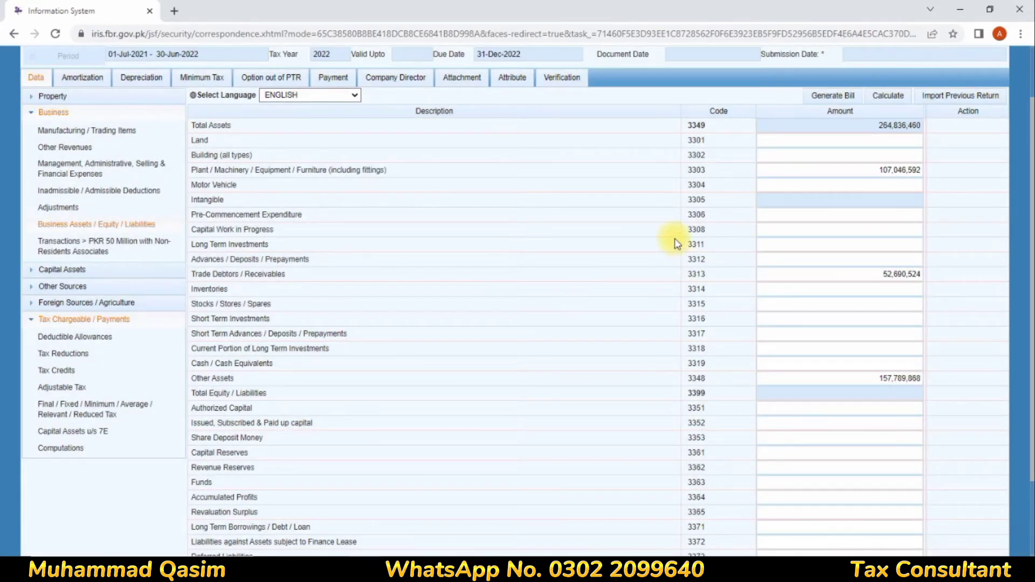
pyautogui.moveTo(200, 289); pyautogui.dragTo(737, 296)
pyautogui.click(791, 285)
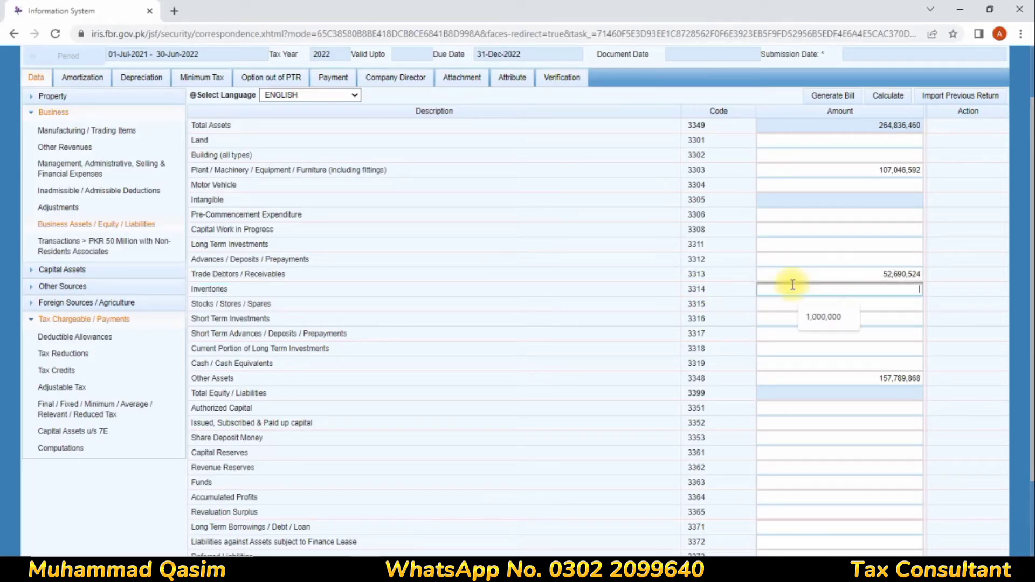
pyautogui.write('41642310')
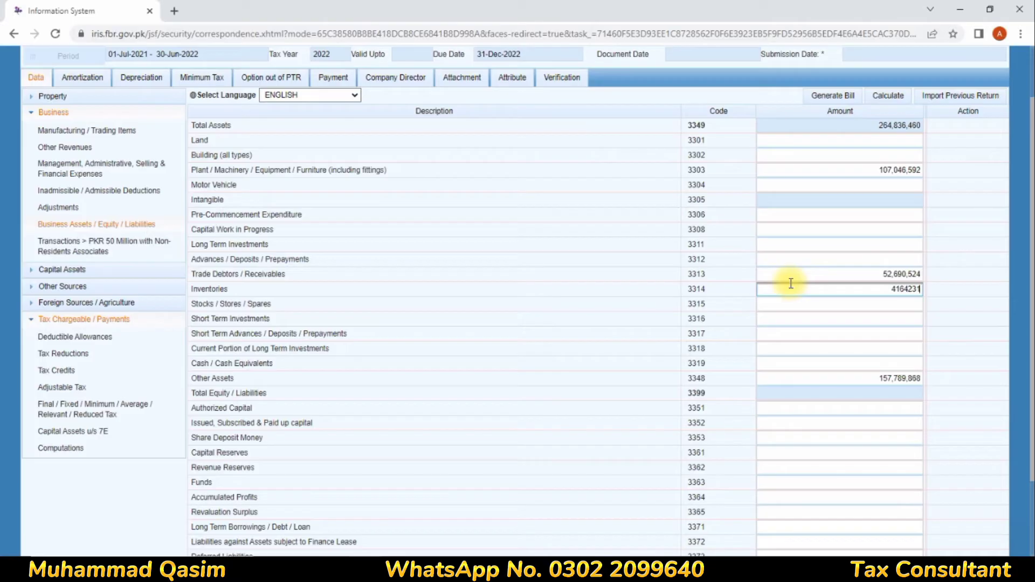
pyautogui.click(657, 288)
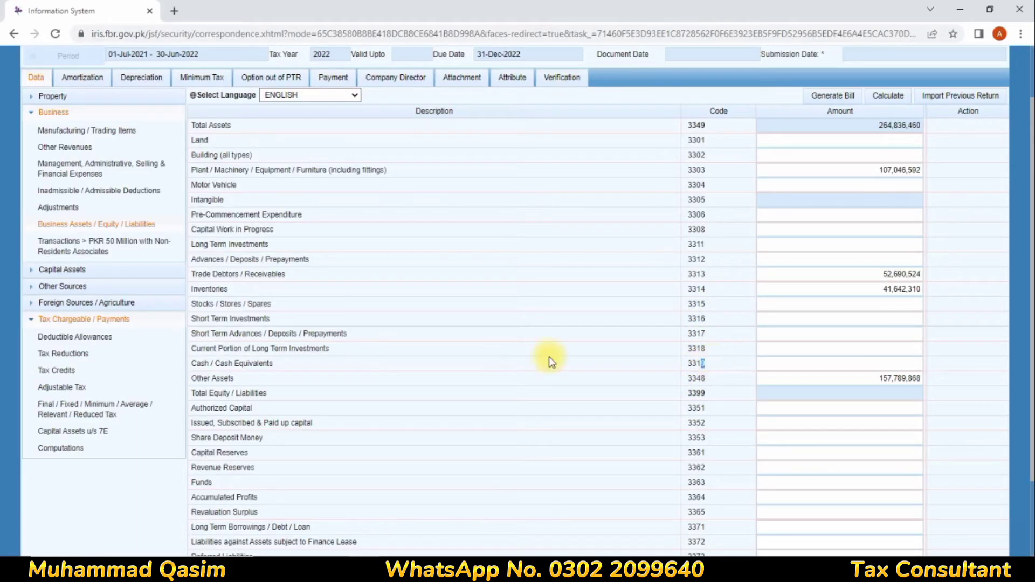
# Step: Enter 42,838,555 for Cash / Cash Equivalents and recalculate the total assets
pyautogui.moveTo(223, 365); pyautogui.dragTo(716, 368)
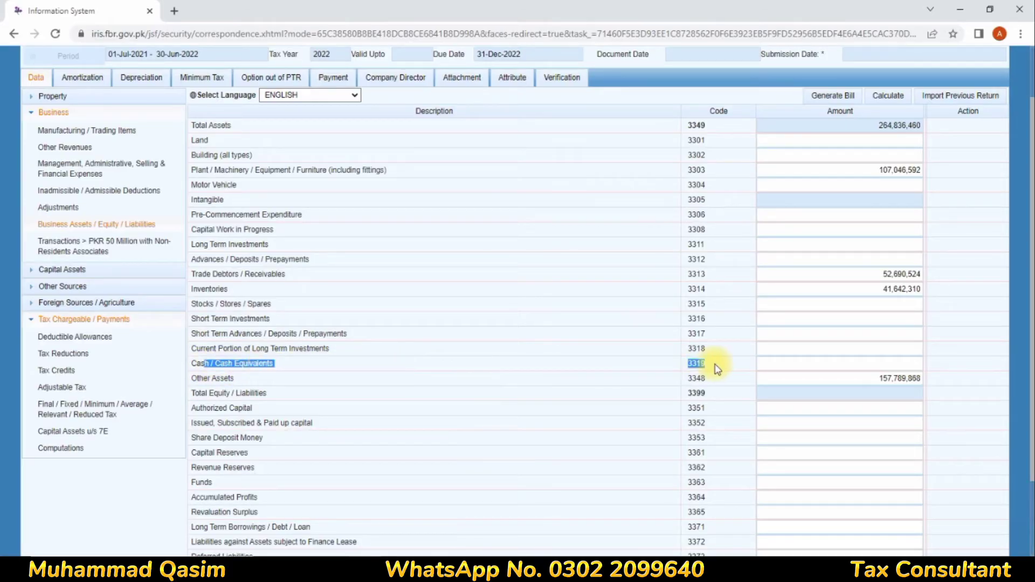
pyautogui.click(849, 361)
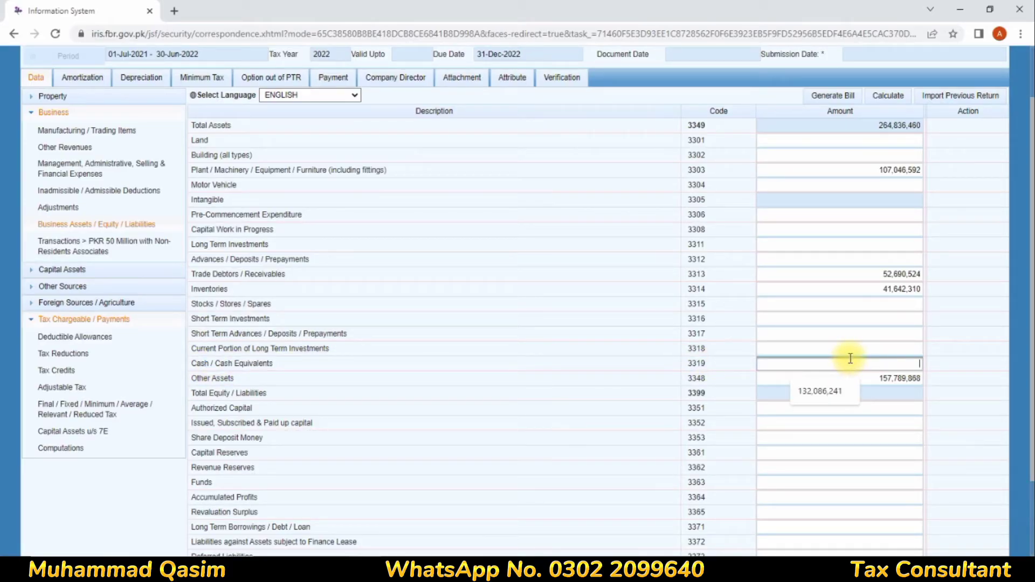
pyautogui.write('42838555')
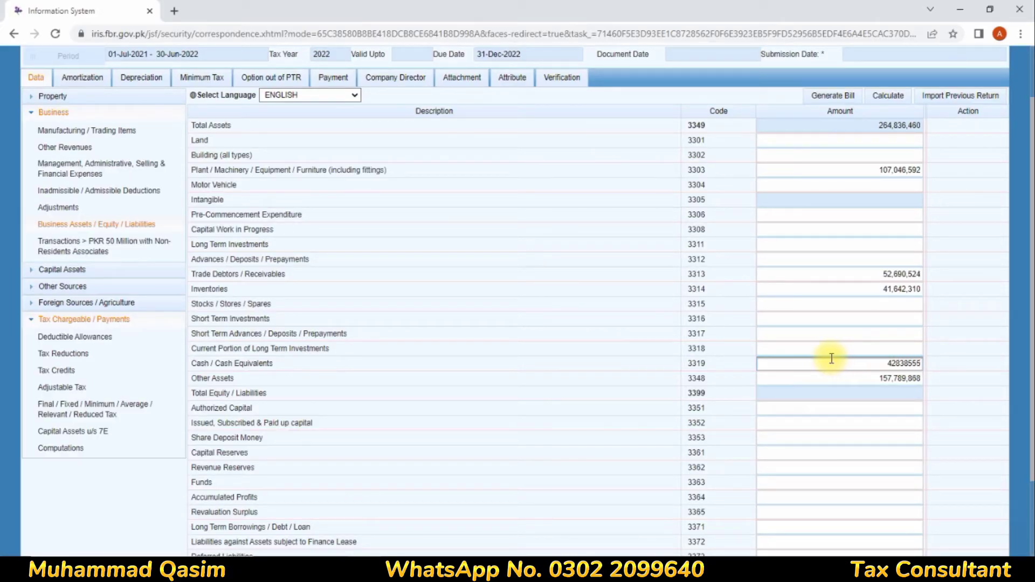
pyautogui.click(654, 365)
pyautogui.click(889, 97)
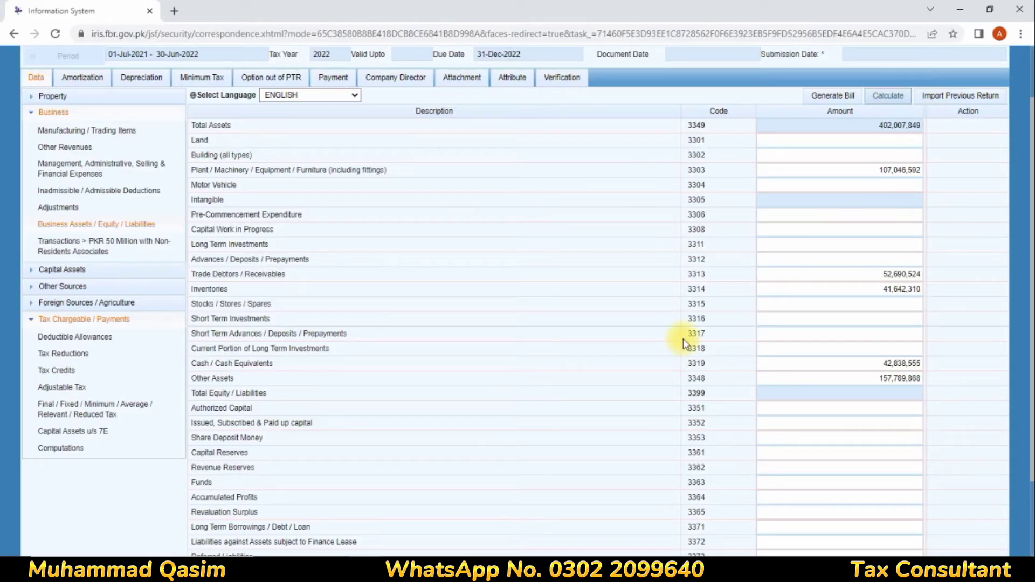
# Step: Enter 34,622,058 for Short Term Advances / Deposits / Prepayments and recalculate the total assets
pyautogui.moveTo(220, 334); pyautogui.dragTo(706, 334)
pyautogui.click(816, 335)
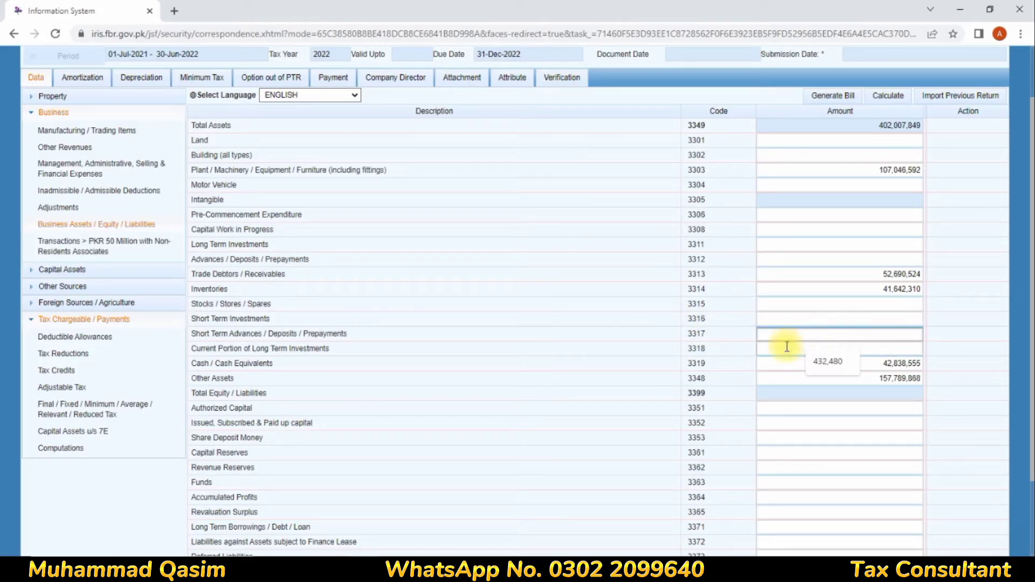
pyautogui.write('34')
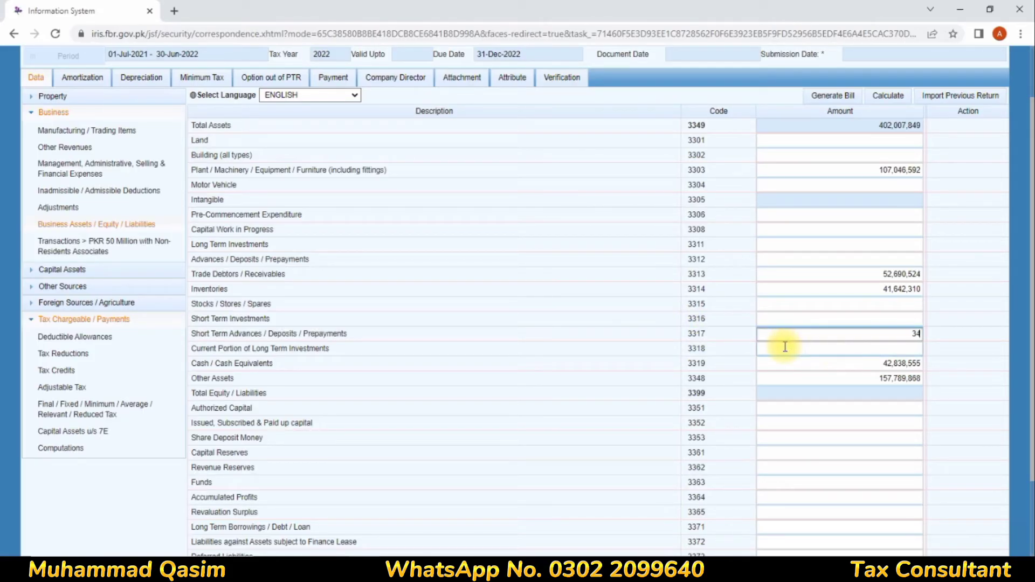
pyautogui.write('622058')
pyautogui.click(785, 349)
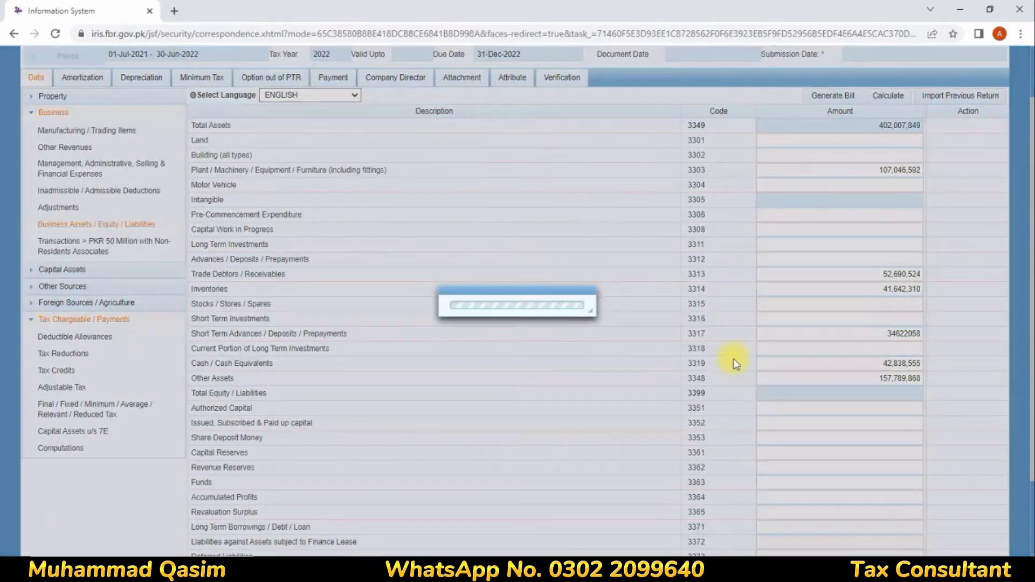
pyautogui.click(890, 102)
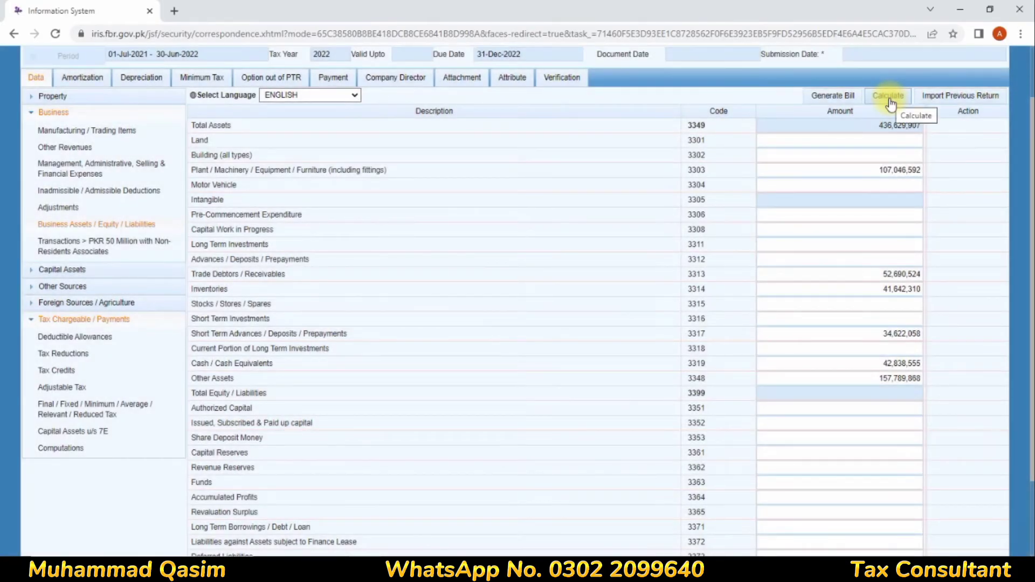
pyautogui.click(885, 334)
# Step: Enter 10,000,000 for Authorized Capital in the equity and liabilities rows
pyautogui.scroll(-1, 848, 333)
pyautogui.scroll(-1, 846, 342)
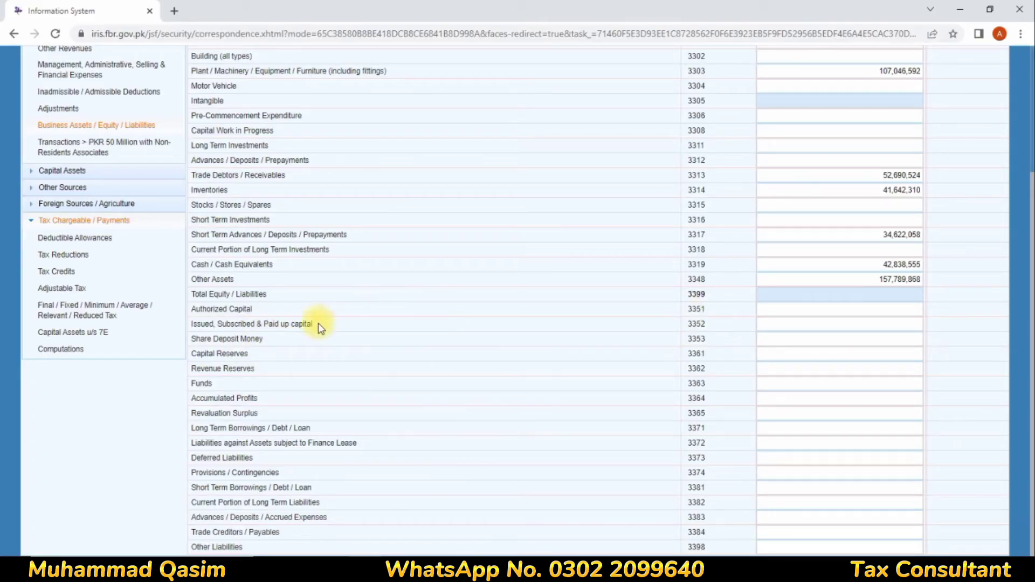
pyautogui.moveTo(207, 309); pyautogui.dragTo(700, 332)
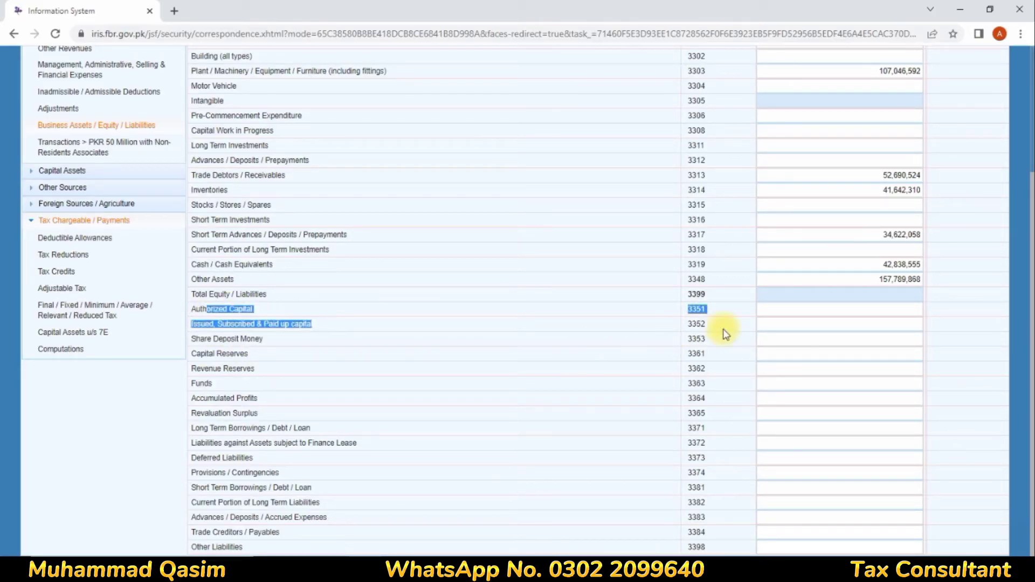
pyautogui.click(814, 309)
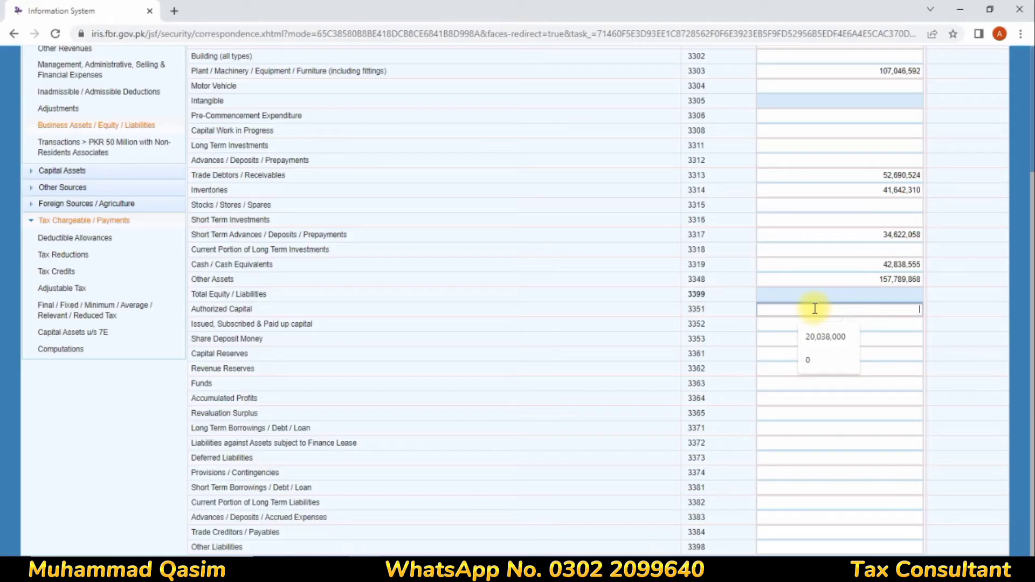
pyautogui.write('10000000')
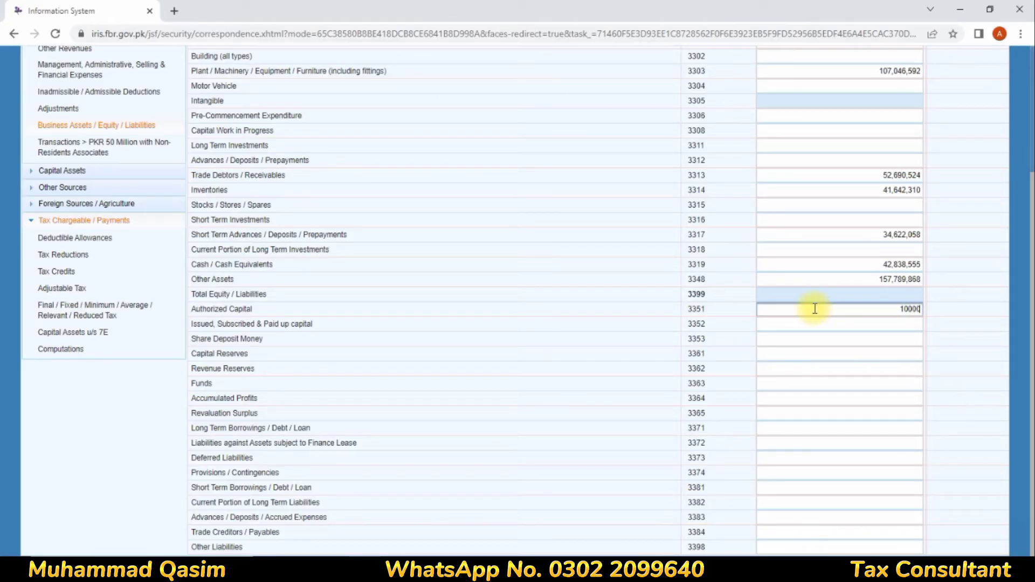
# Step: Enter 100,000 for Issued, Subscribed & Paid up capital
pyautogui.click(811, 324)
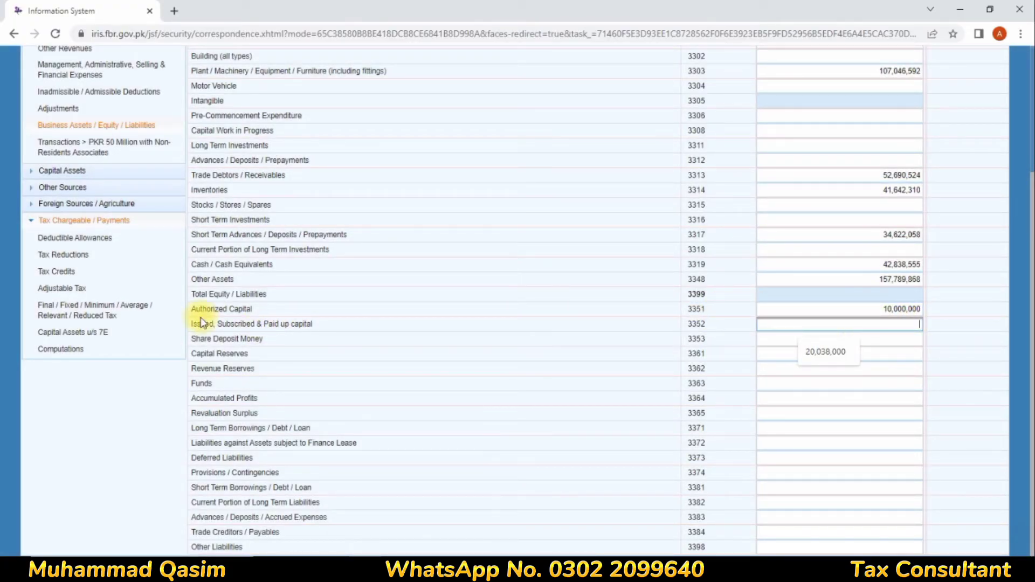
pyautogui.moveTo(207, 322); pyautogui.dragTo(749, 337)
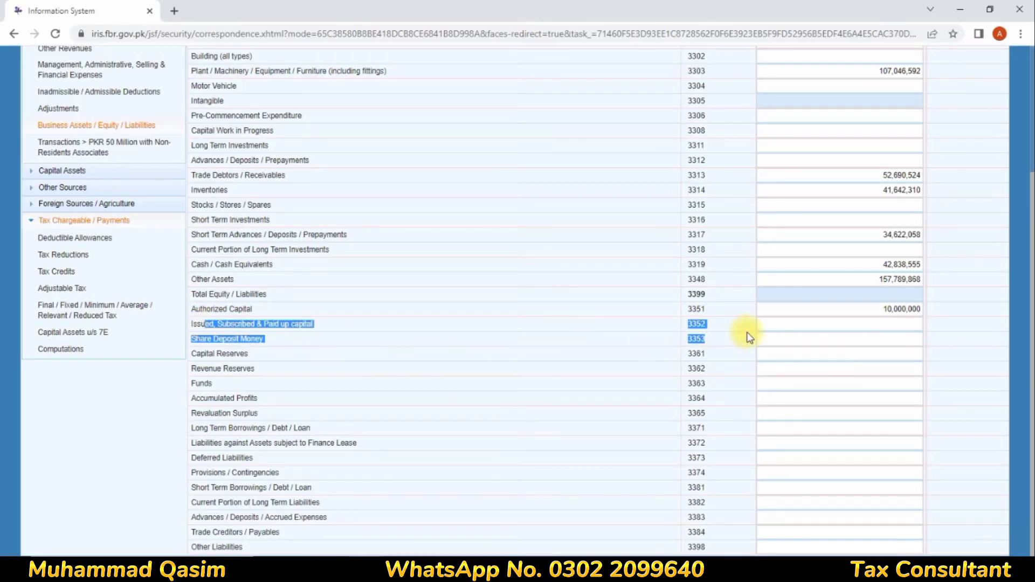
pyautogui.click(848, 322)
pyautogui.write('100000')
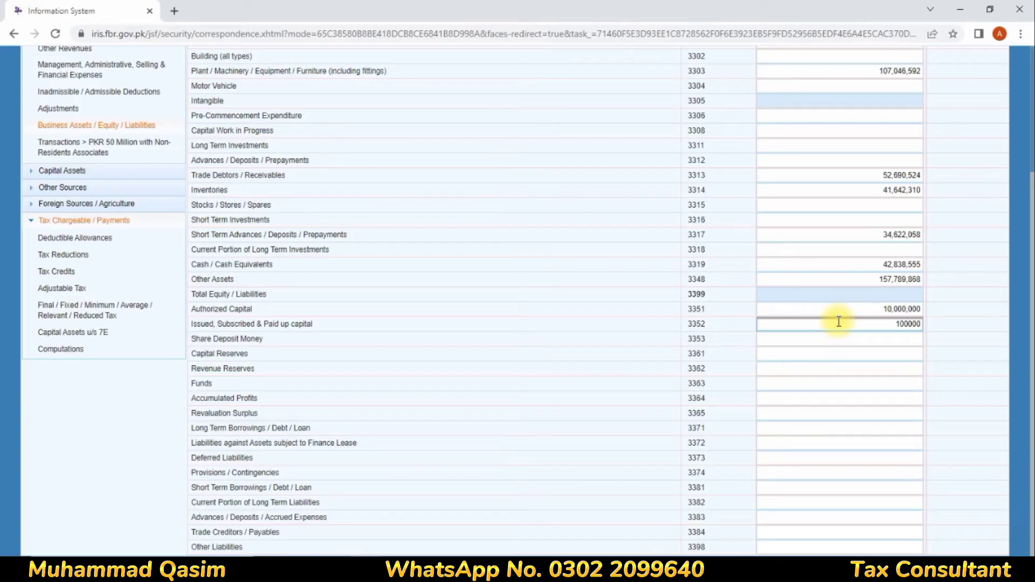
# Step: Enter 122,817,820 for Accumulated Profits in the equity and liabilities rows
pyautogui.click(873, 341)
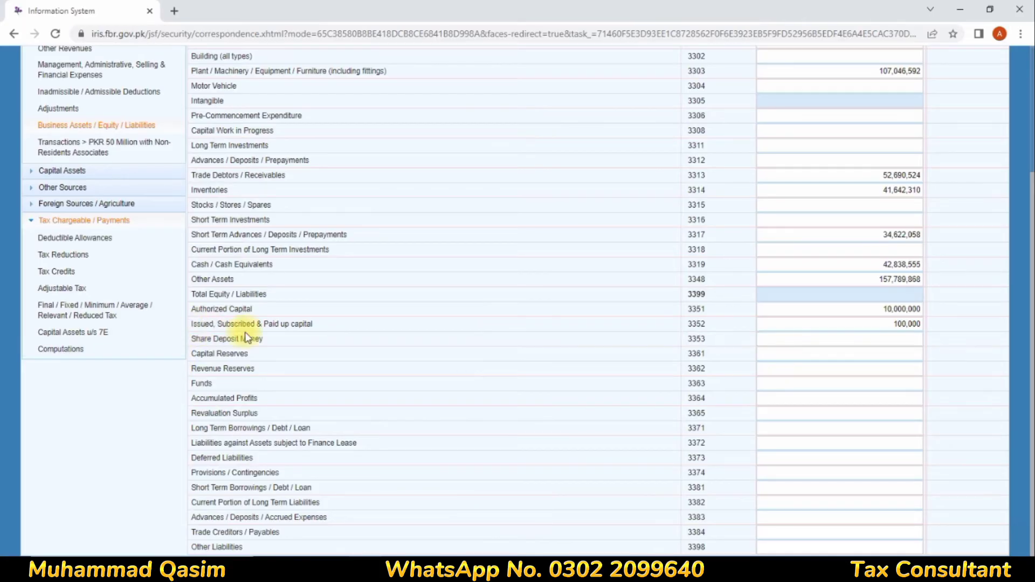
pyautogui.moveTo(204, 398); pyautogui.dragTo(703, 402)
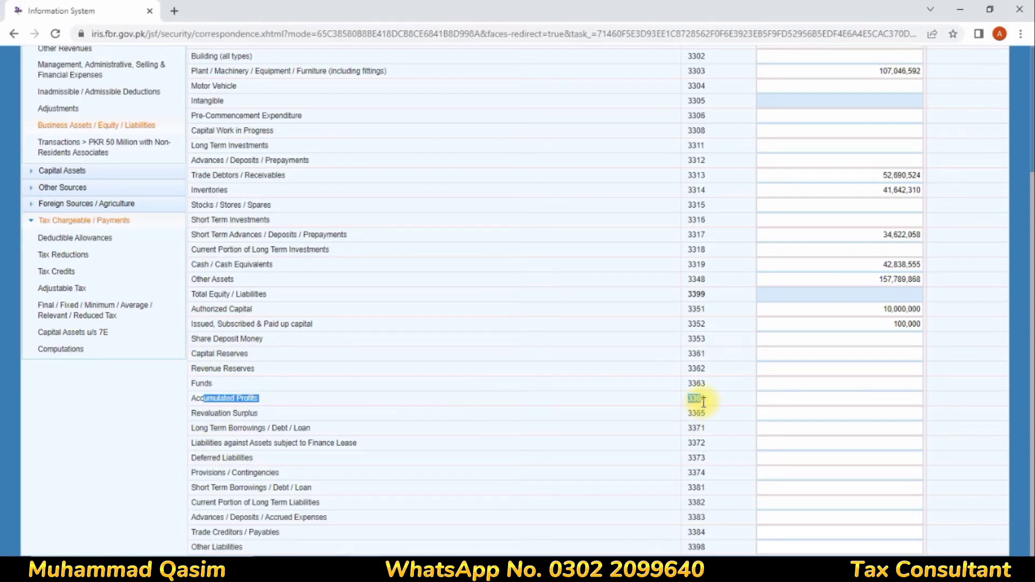
pyautogui.click(808, 398)
pyautogui.write('122,817,')
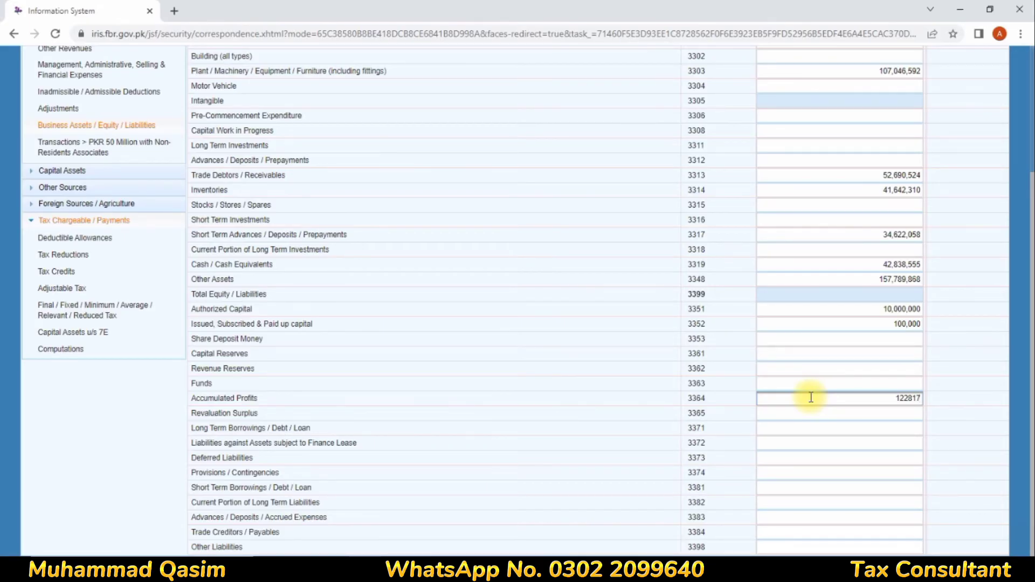
pyautogui.write('820')
pyautogui.click(816, 413)
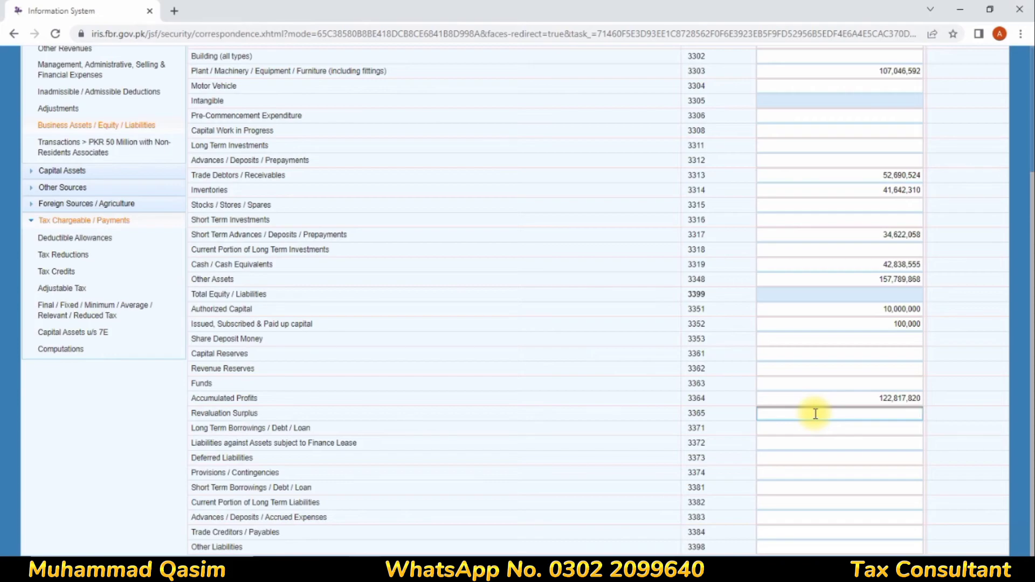
# Step: Enter 123,057,595 for Long Term Borrowings / Debt / Loan
pyautogui.click(802, 432)
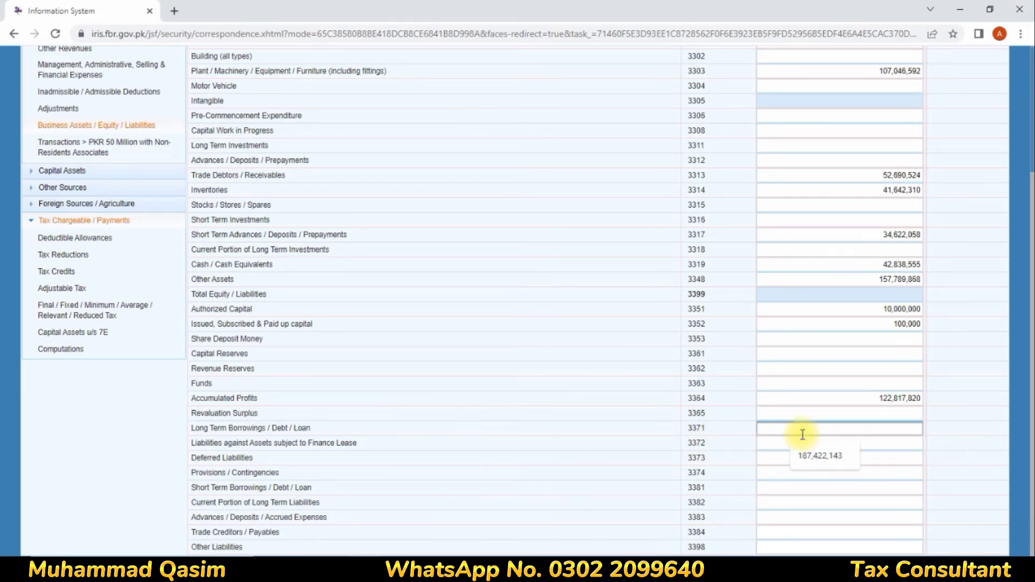
pyautogui.write('123057595')
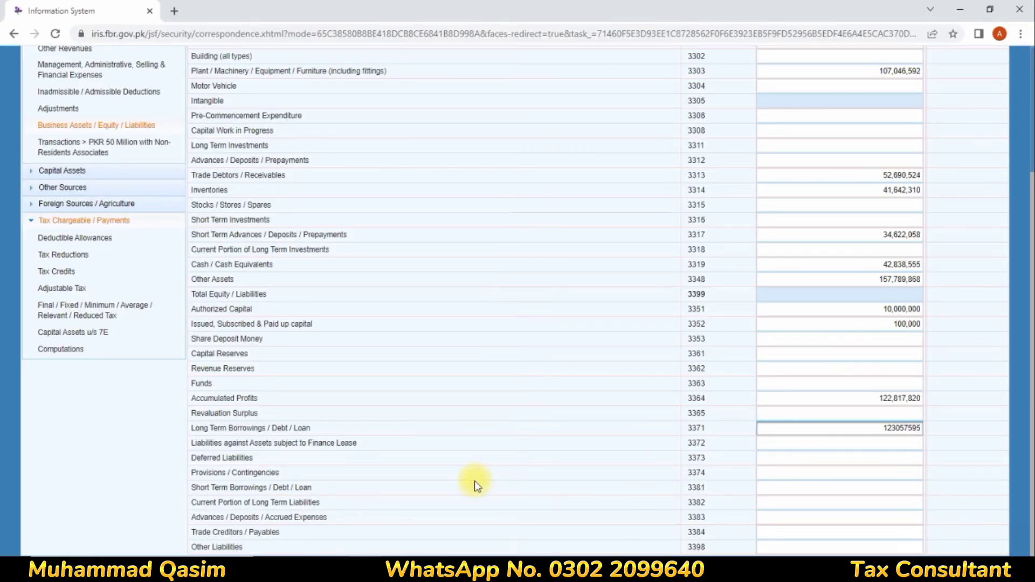
pyautogui.click(575, 426)
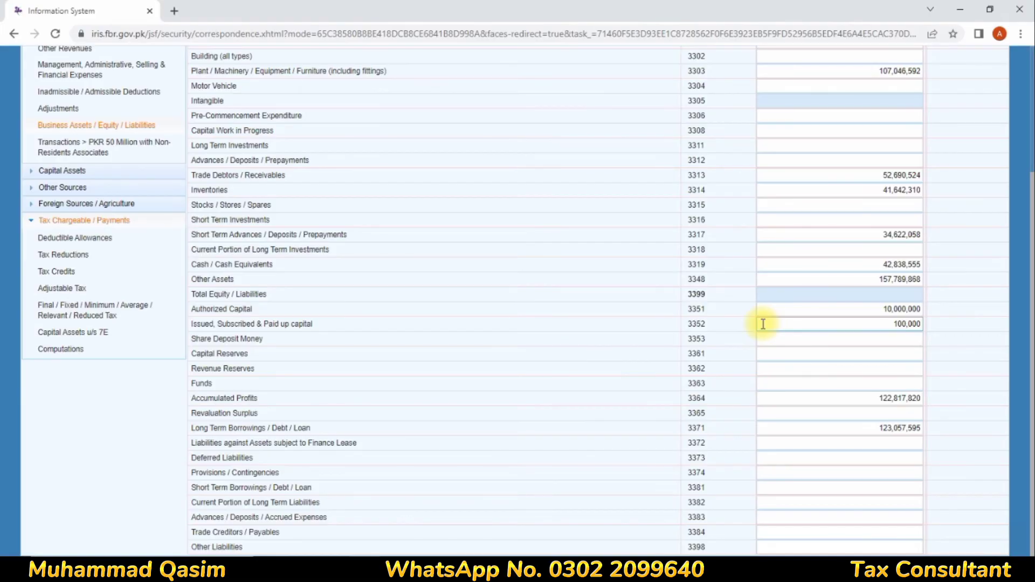
# Step: Enter 10,387,885 for Trade Creditors / Payables
pyautogui.click(794, 527)
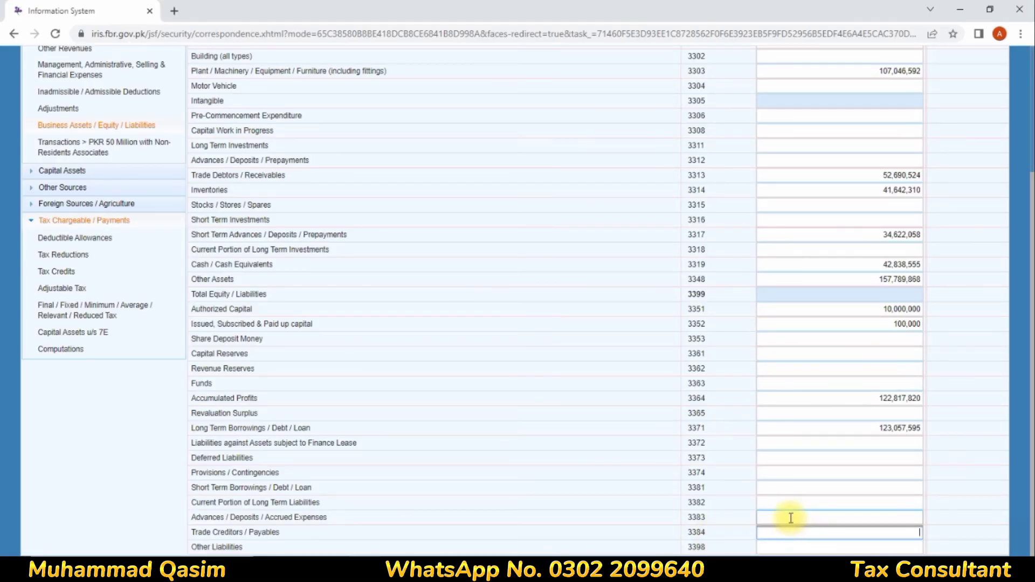
pyautogui.write('10,387,8')
pyautogui.write('85')
pyautogui.click(627, 474)
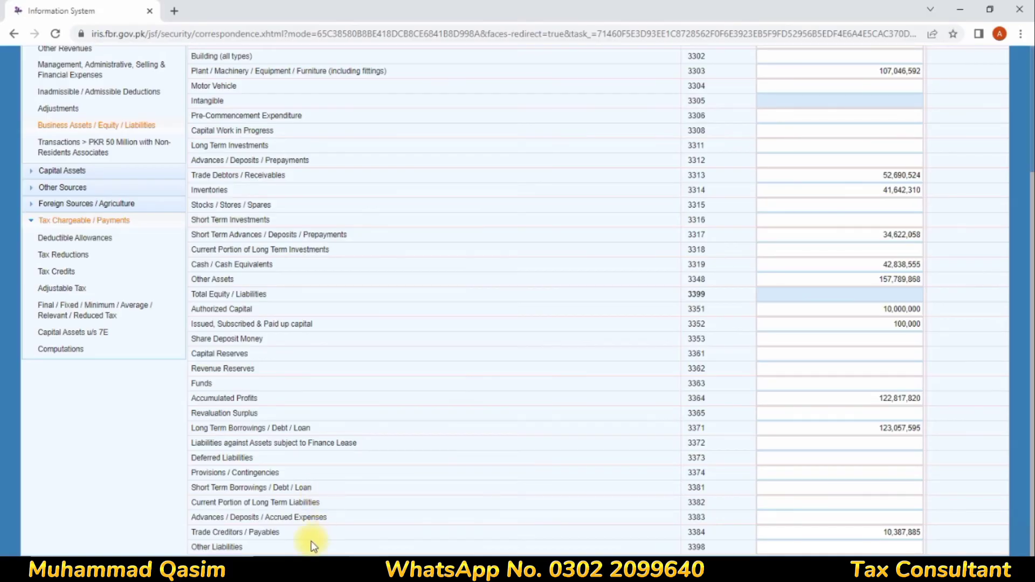
# Step: Replace the Trade Creditors / Payables amount with 180,266,607
pyautogui.click(771, 518)
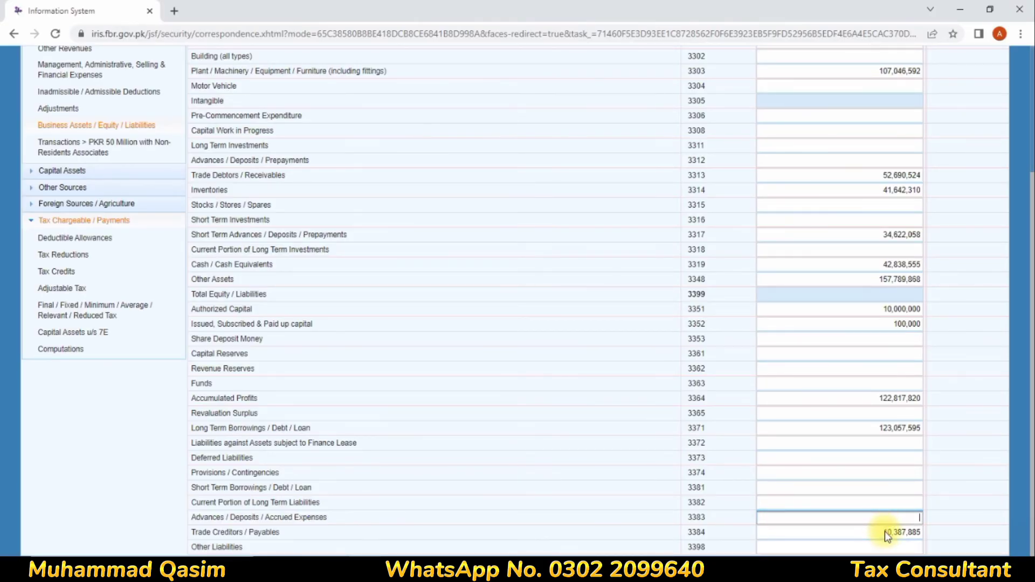
pyautogui.moveTo(878, 531); pyautogui.dragTo(952, 528)
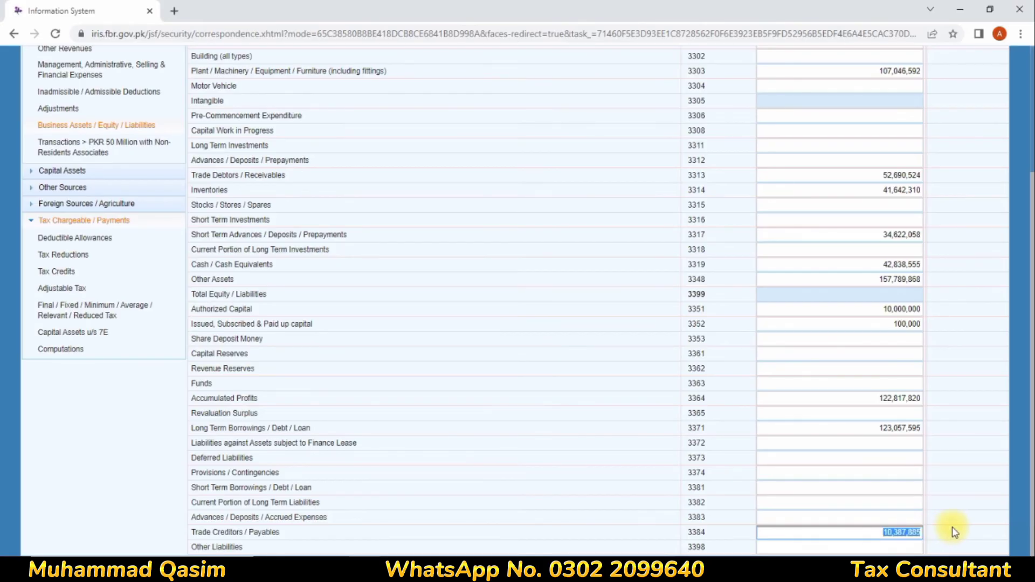
pyautogui.write('180266607')
pyautogui.click(862, 504)
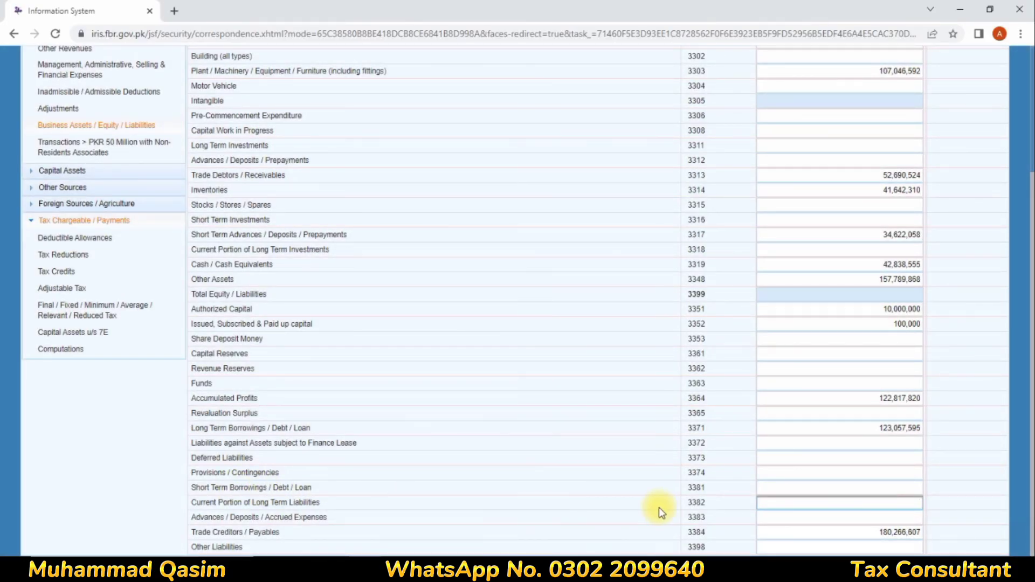
# Step: Enter 10,387,885 for Advances / Deposits / Accrued Expenses
pyautogui.click(793, 515)
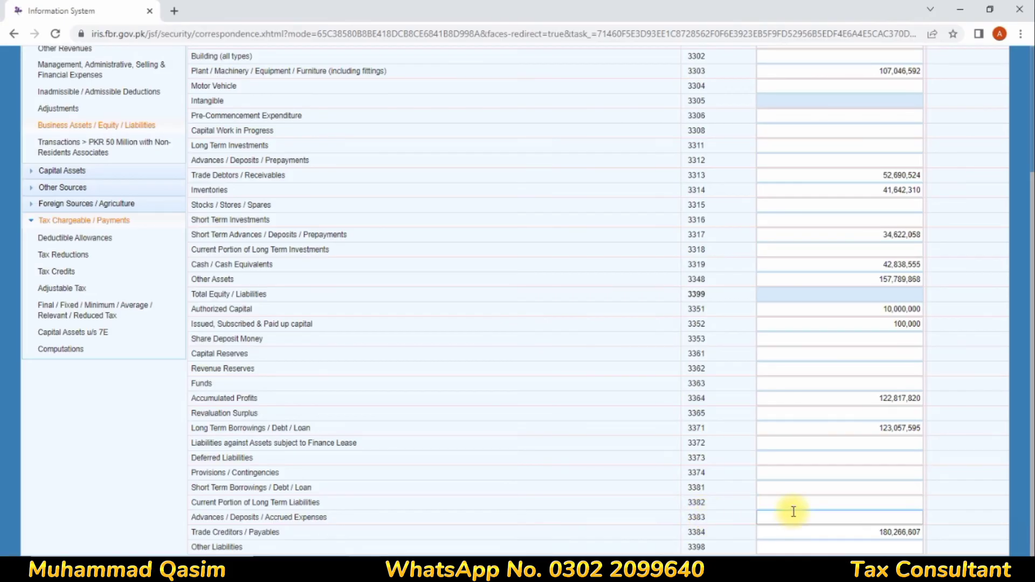
pyautogui.write('10387885')
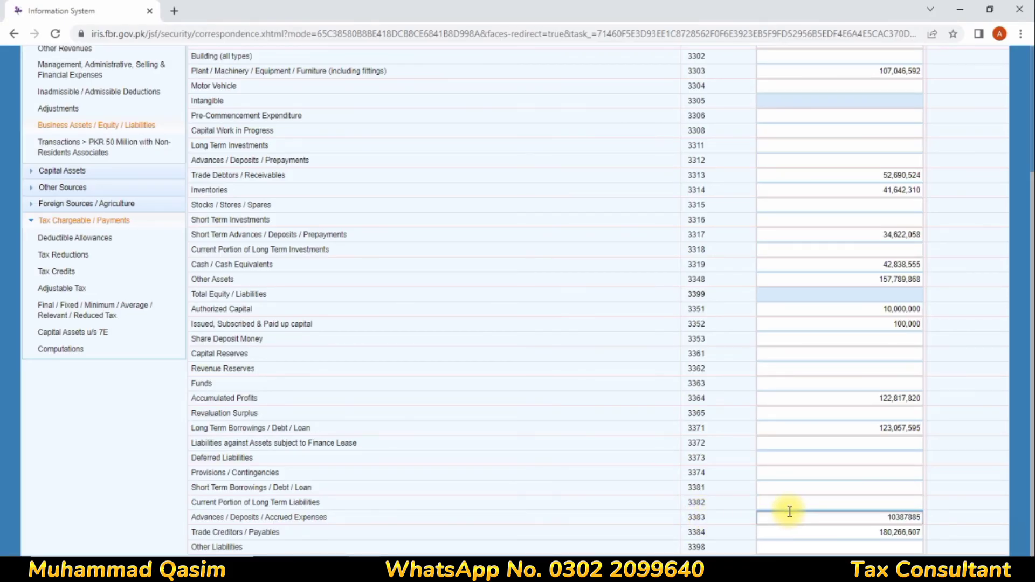
pyautogui.click(797, 477)
# Step: Recalculate the business balance sheet and compare Total Equity / Liabilities with Total Assets
pyautogui.scroll(4, 798, 478)
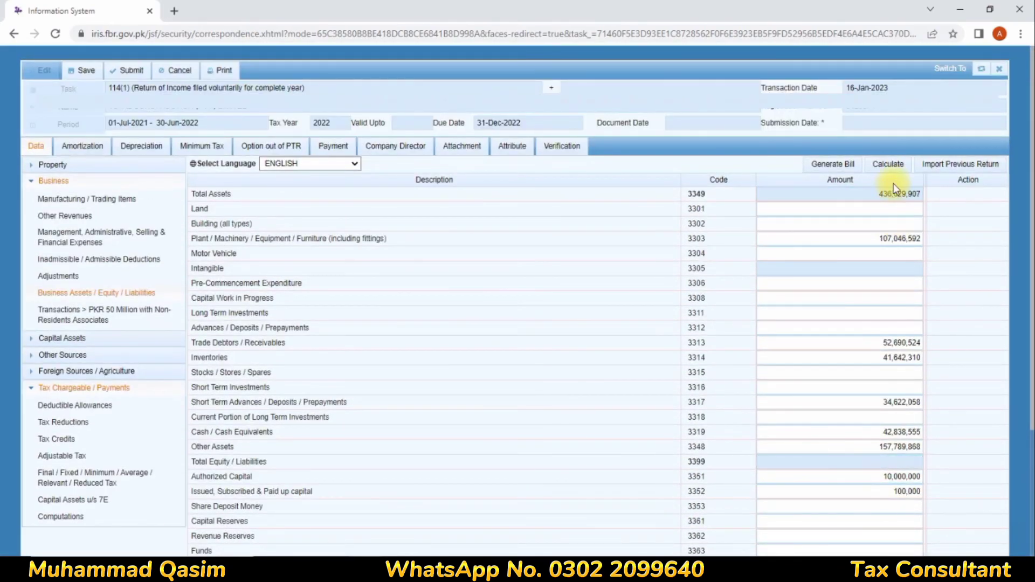
pyautogui.click(885, 164)
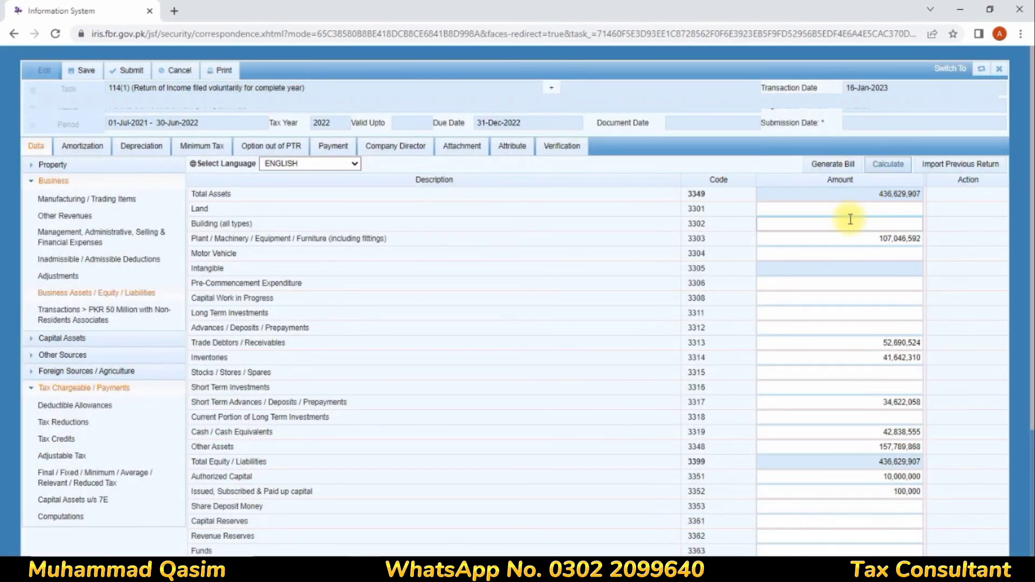
pyautogui.scroll(-4, 851, 220)
pyautogui.scroll(4, 890, 392)
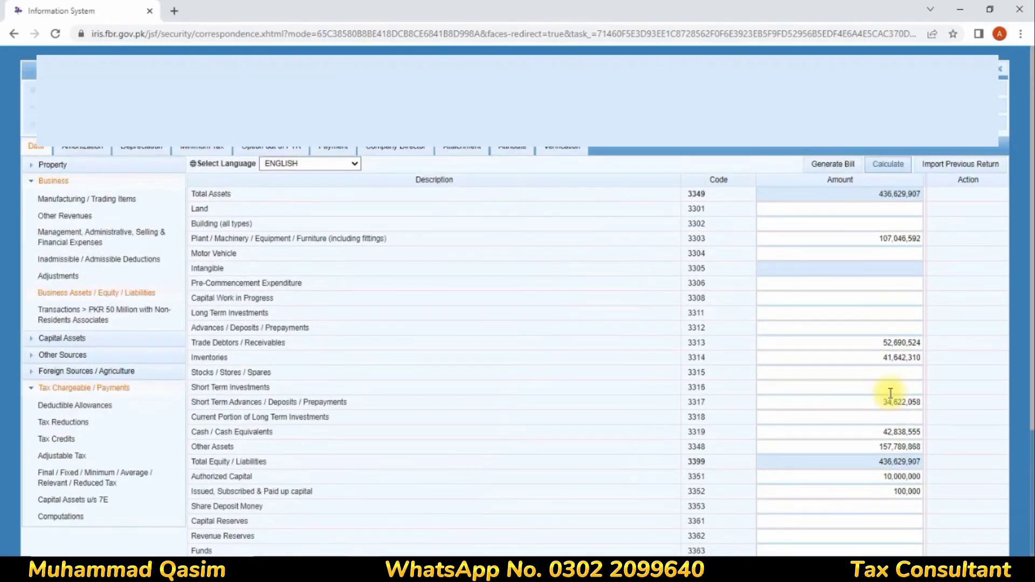
pyautogui.scroll(-3, 674, 312)
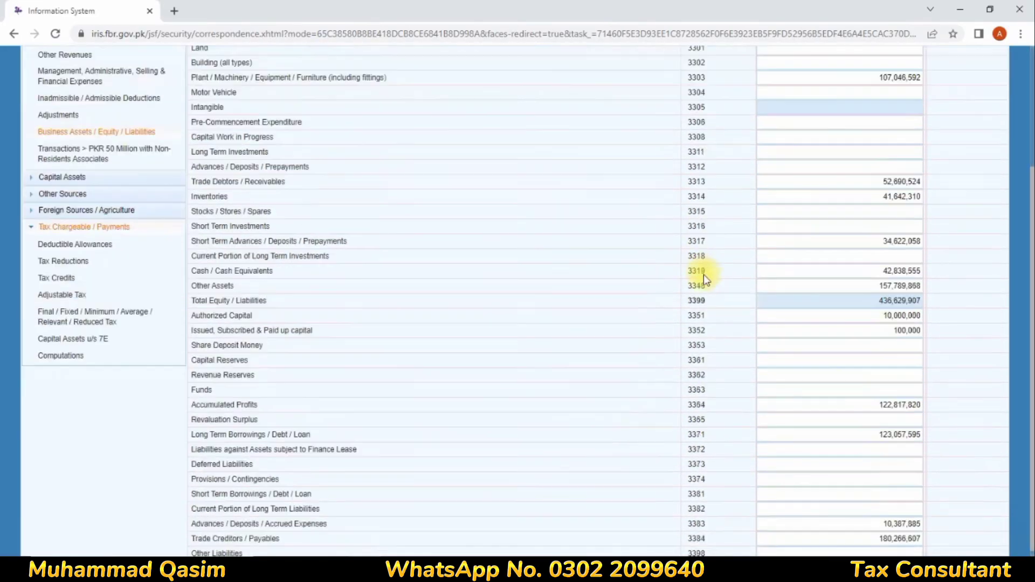
pyautogui.scroll(3, 739, 289)
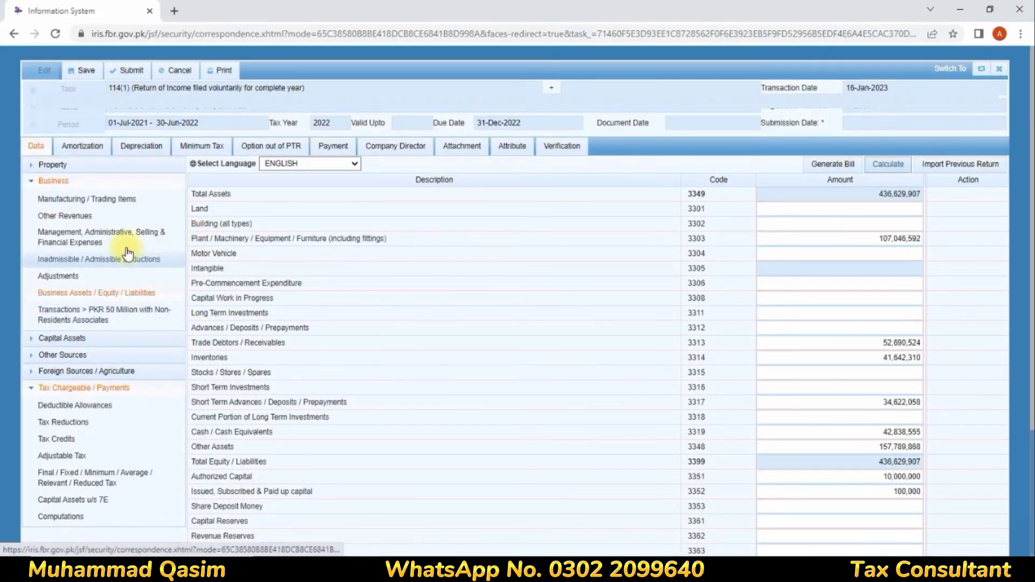
# Step: Open the tax Computations section and review the income and tax chargeable rows
pyautogui.click(56, 524)
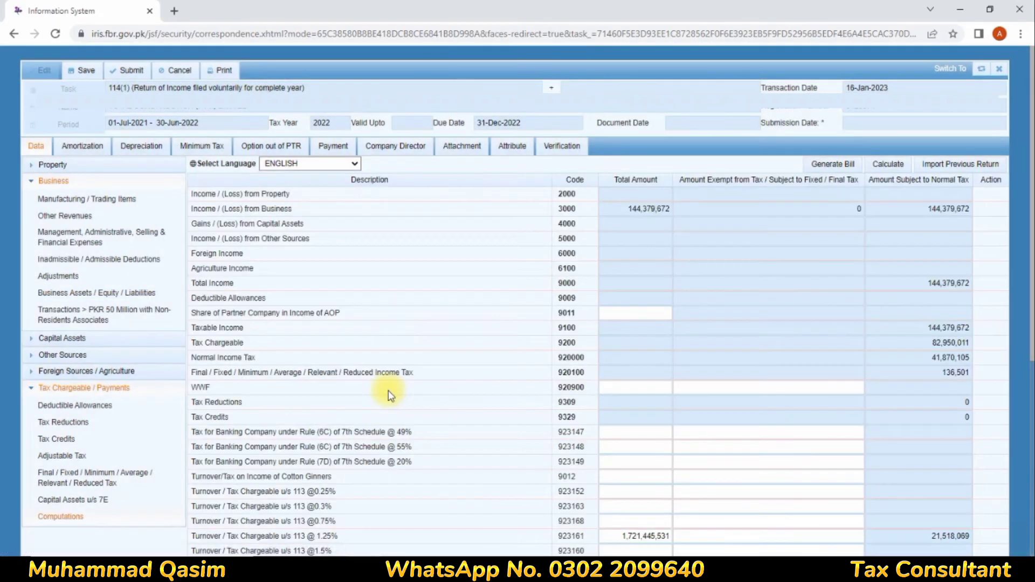
pyautogui.scroll(-5, 733, 323)
pyautogui.scroll(5, 745, 335)
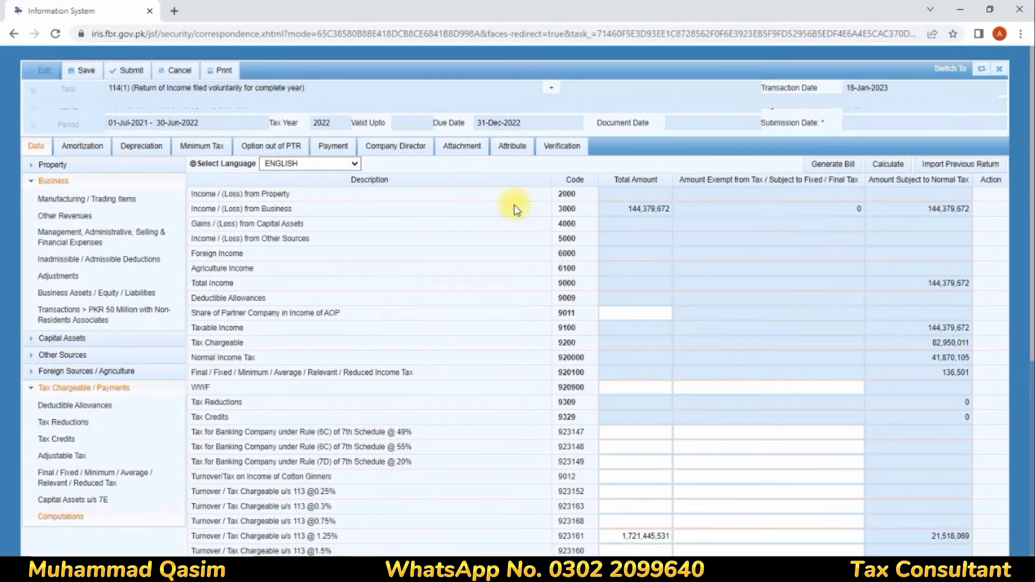